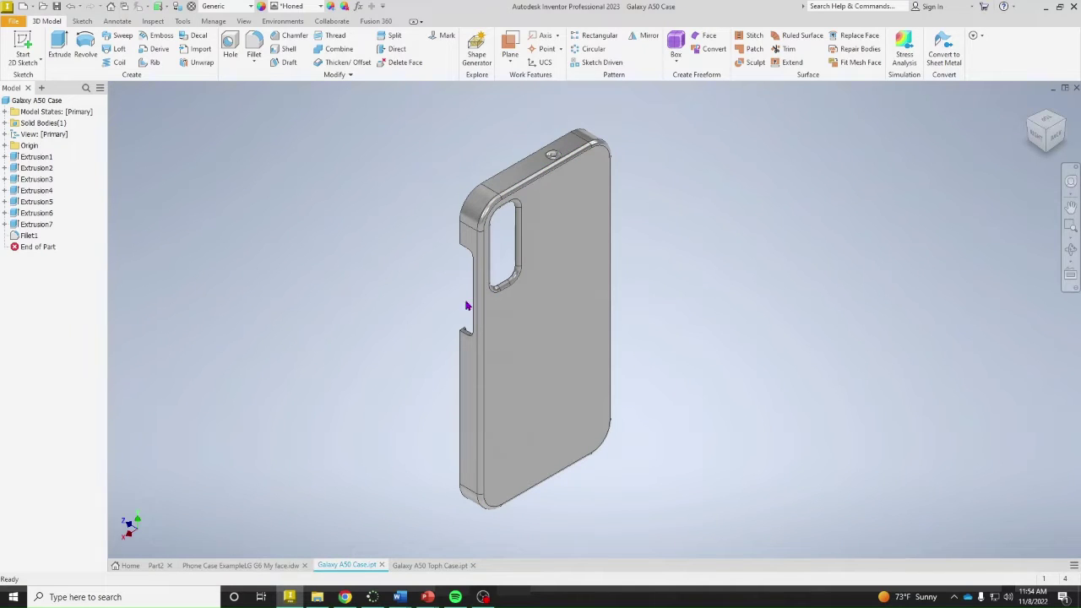
Examine the plain Galaxy A50 case from the back and inside, including its bottom opening, side cutout and inner walls
click(1024, 117)
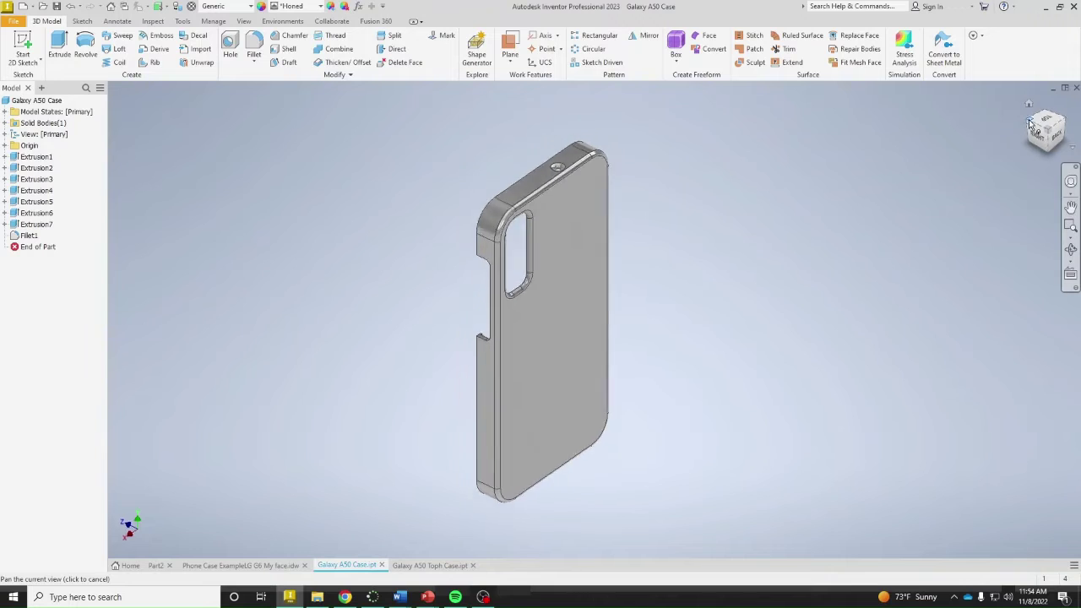
scroll(580, 380, down, 3)
scroll(580, 379, up, 2)
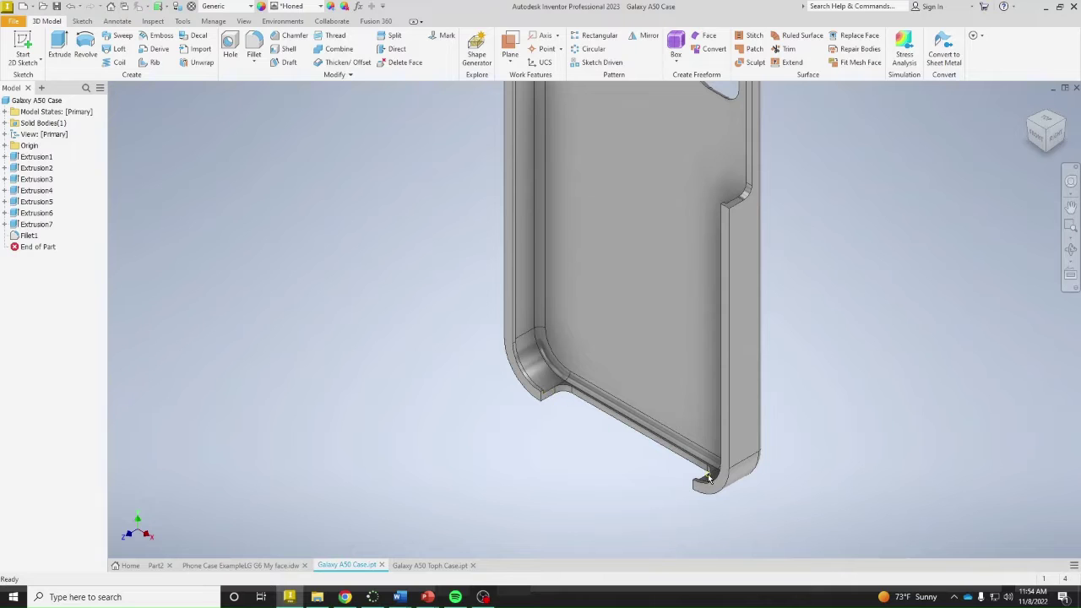
middle_drag(626, 258, 632, 372)
scroll(632, 372, down, 3)
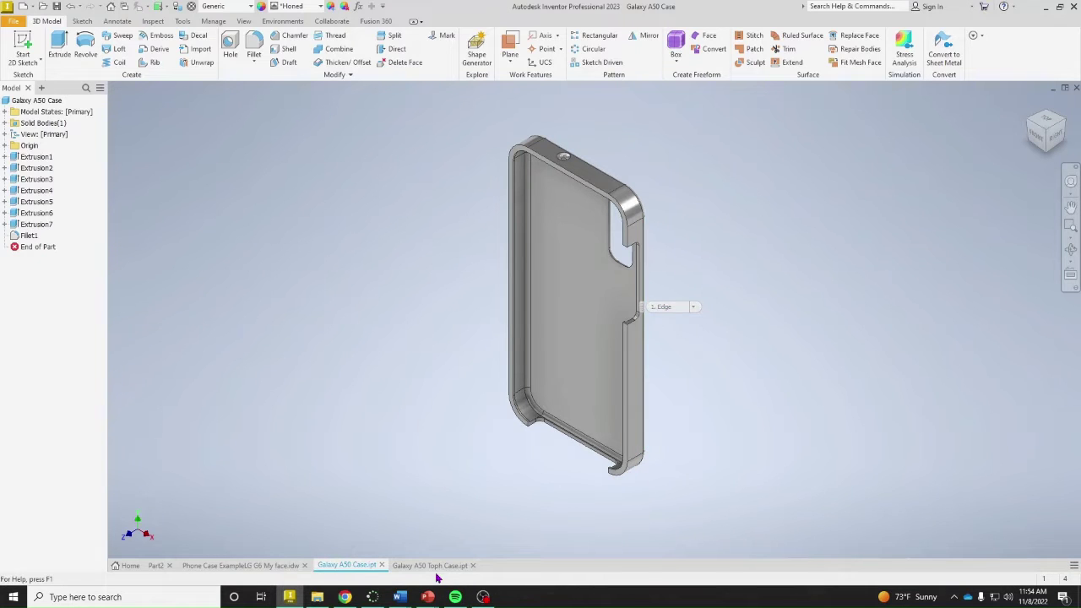
scroll(509, 278, up, 3)
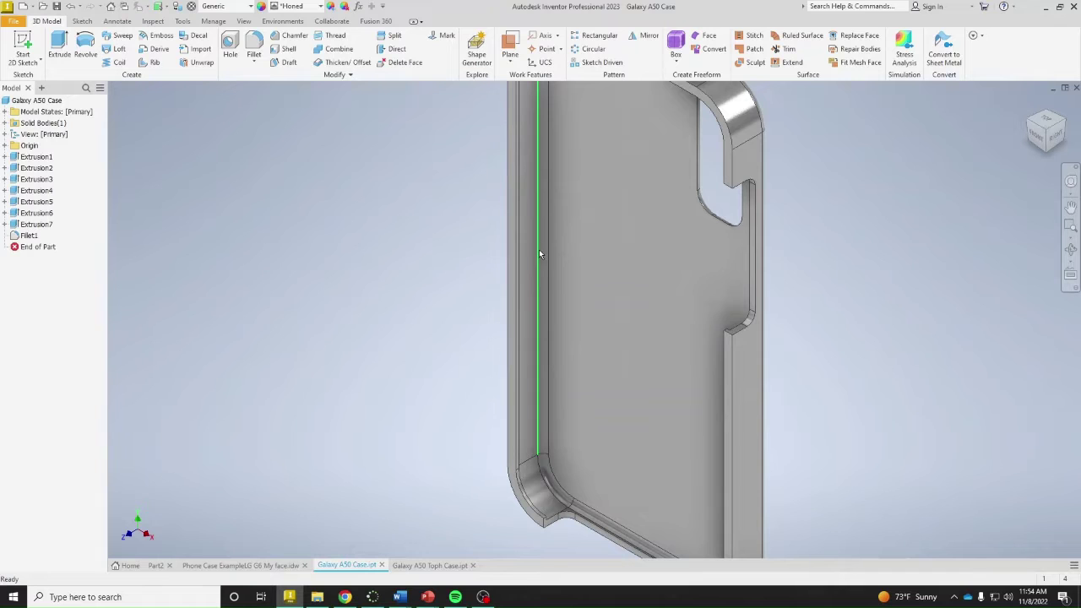
middle_drag(593, 198, 560, 240)
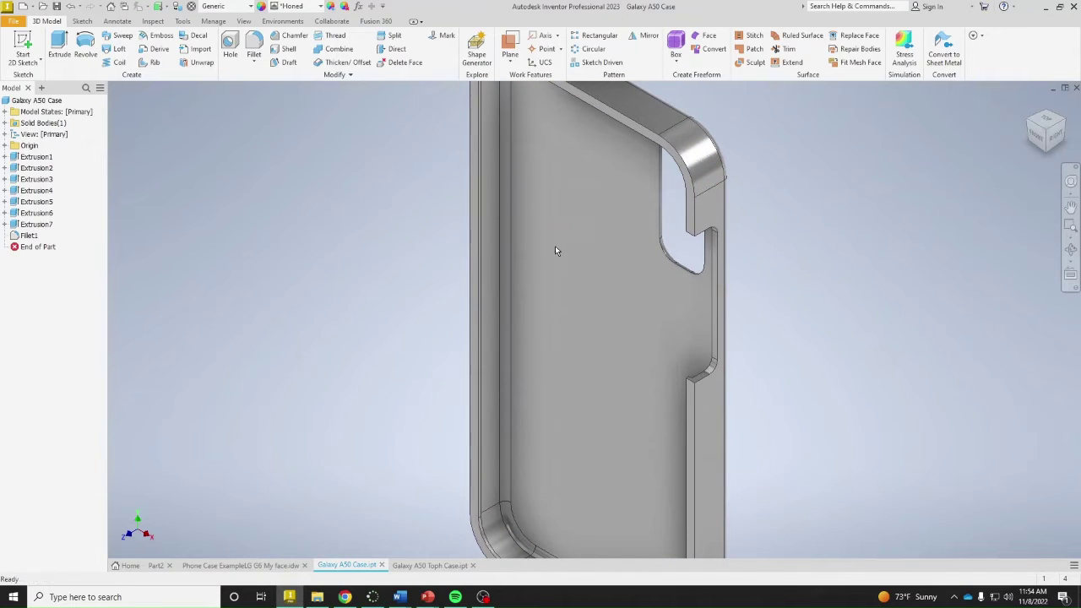
Switch to the Galaxy A50 Toph Case part and examine the raised face artwork and WANTED lettering on its back
click(425, 566)
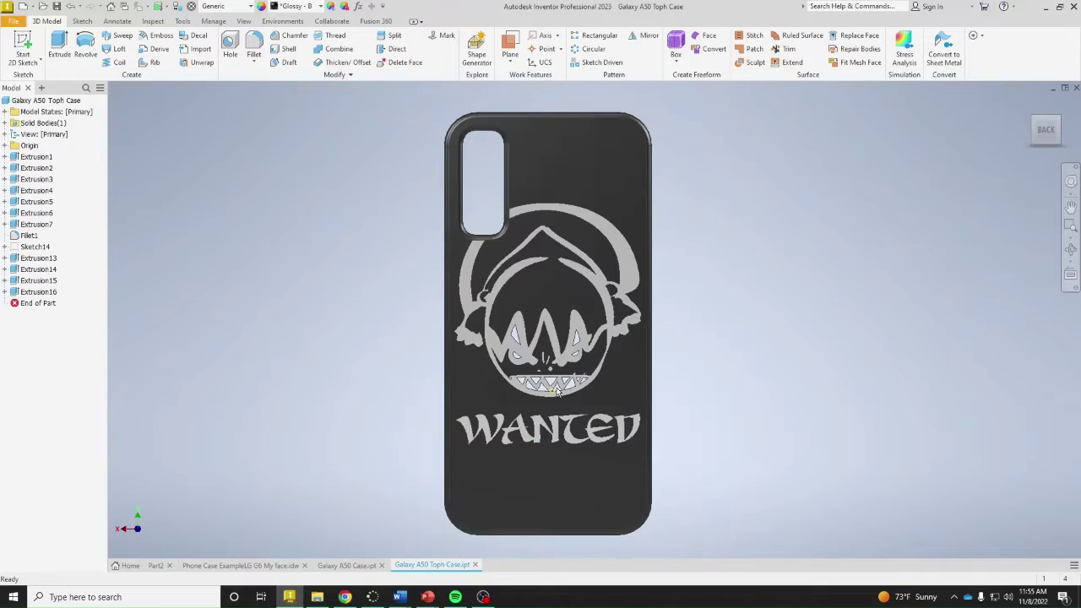
click(1035, 121)
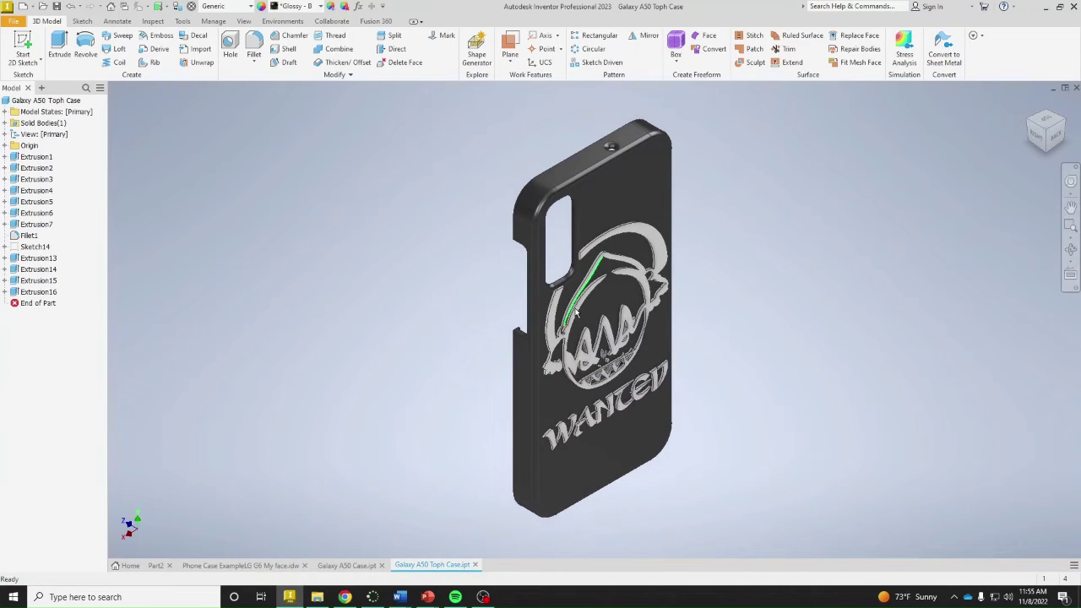
scroll(595, 314, down, 3)
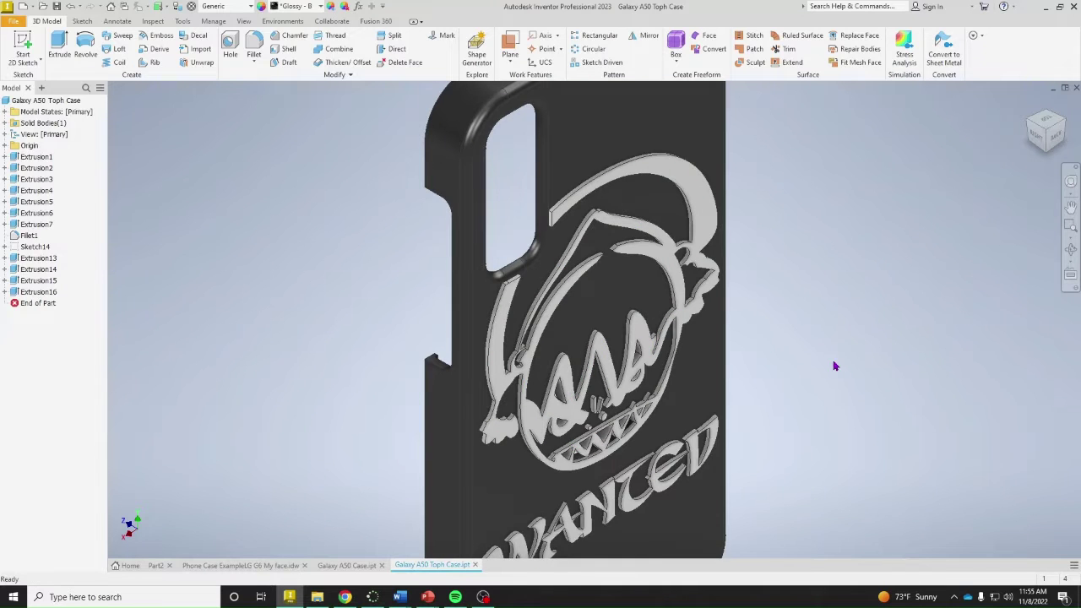
scroll(601, 347, up, 3)
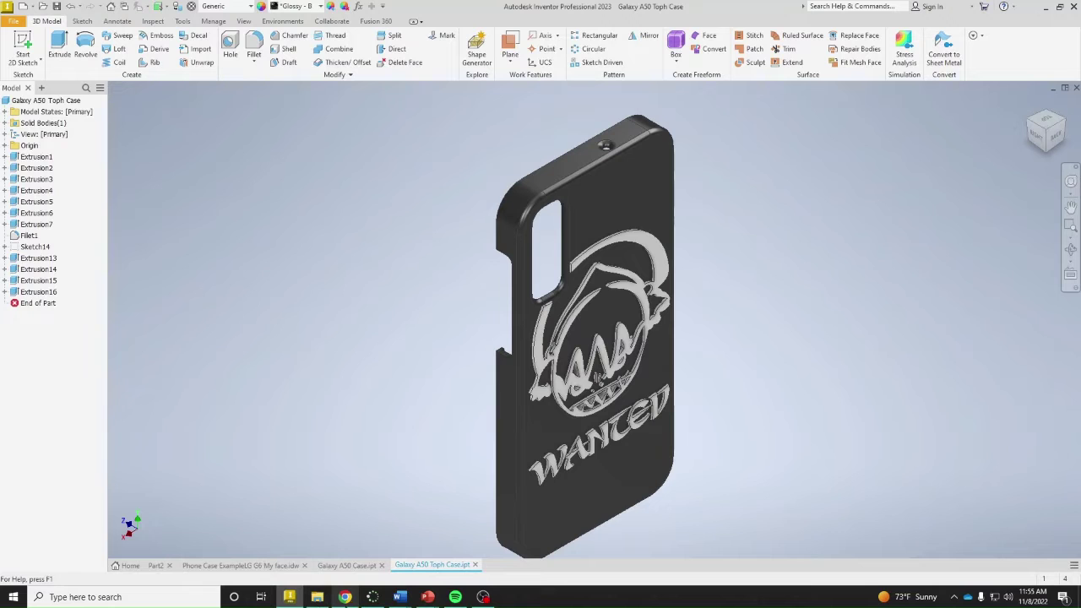
Switch to Chrome, open the Samsung Galaxy A50 page from the GSMArena home page, and highlight the body dimensions
click(345, 597)
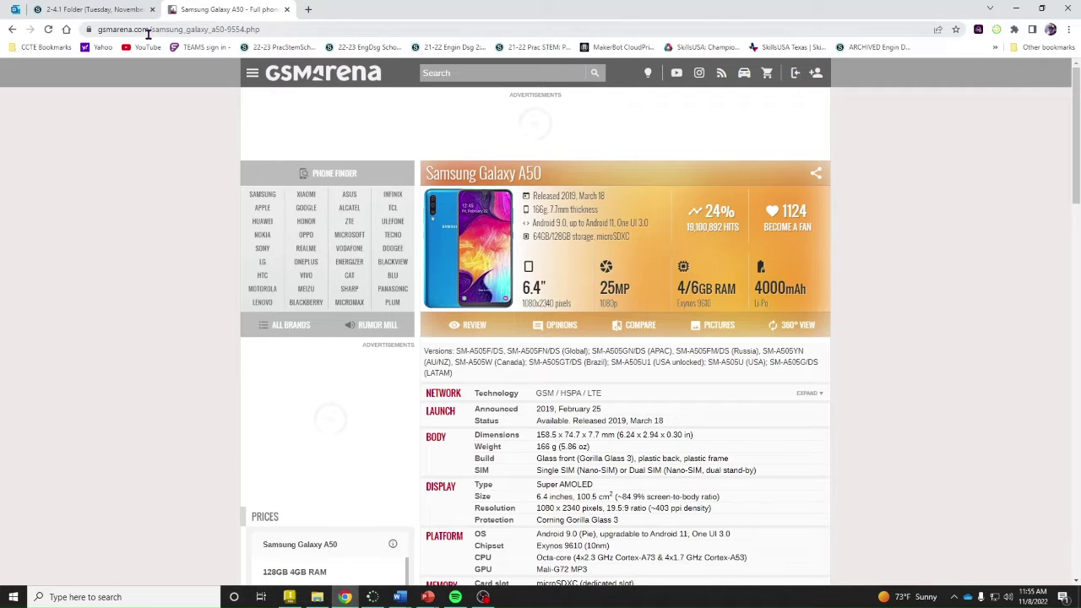
click(306, 89)
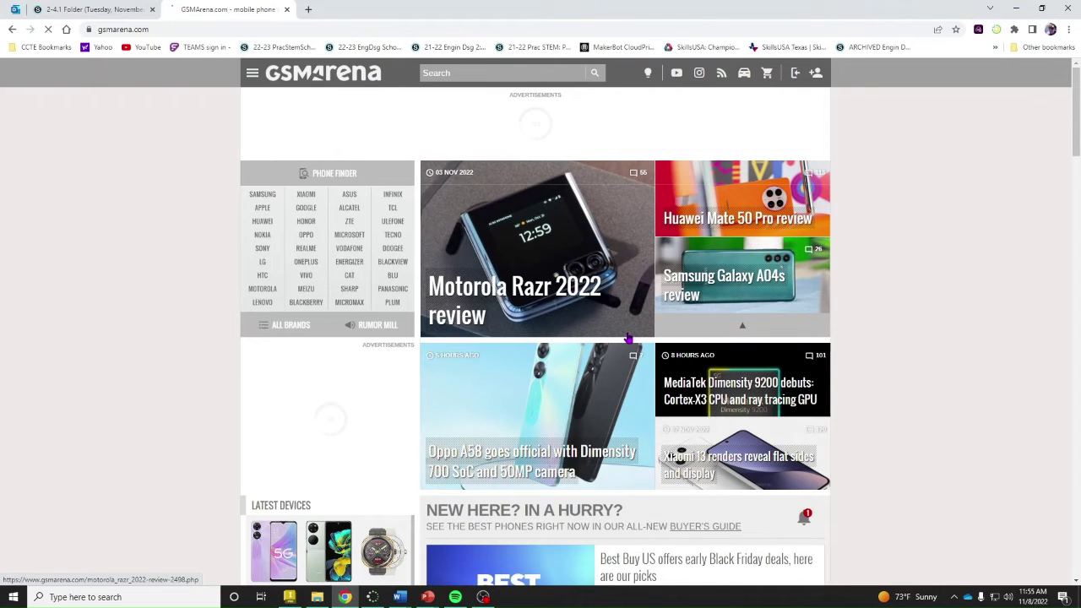
click(477, 74)
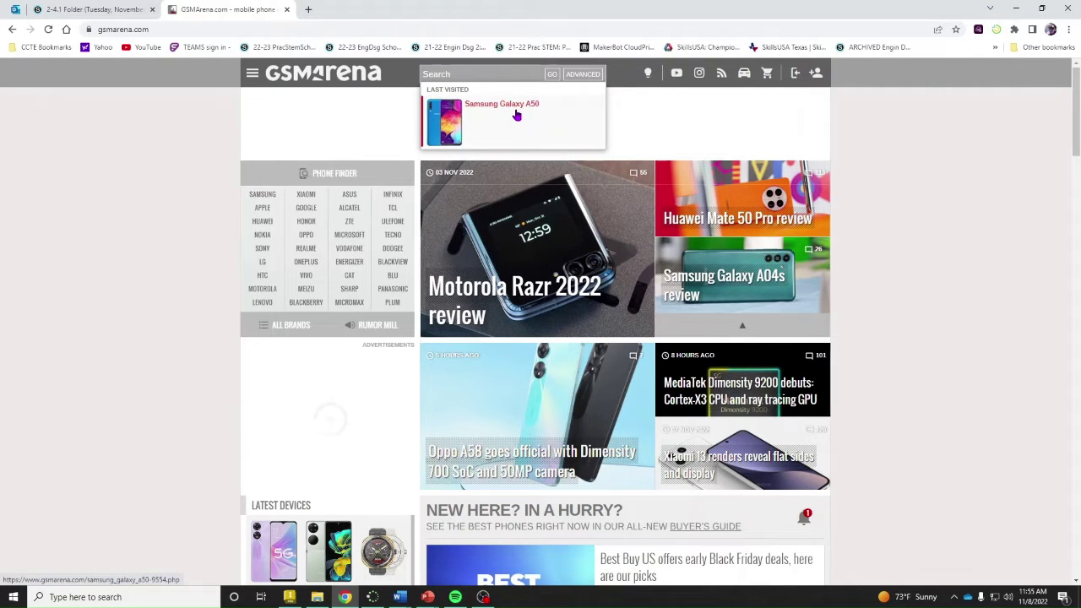
click(517, 114)
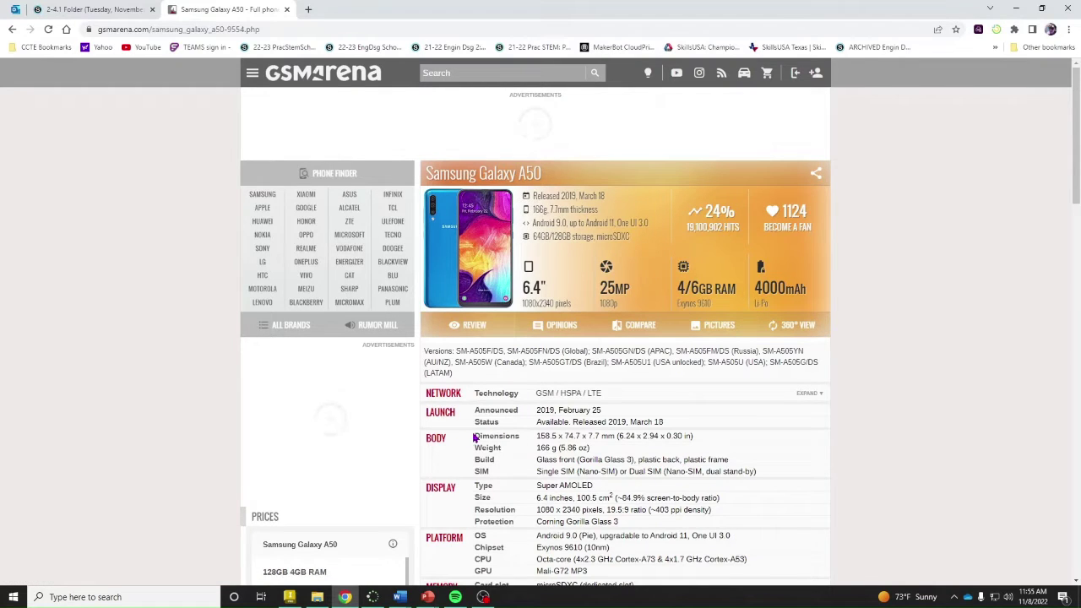
drag(470, 440, 693, 441)
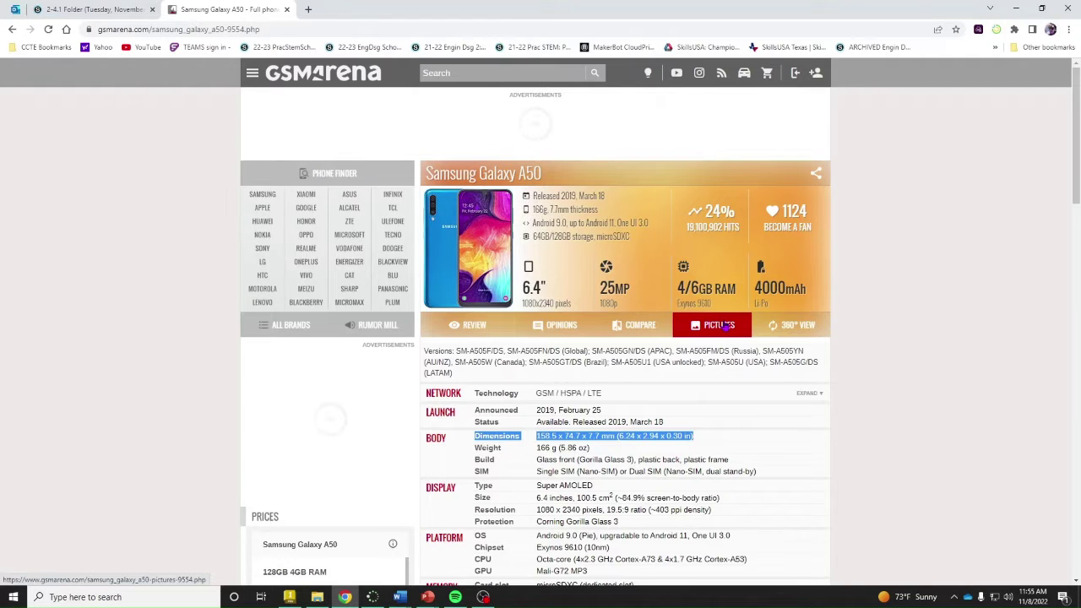
Open the Samsung Galaxy A50 pictures on GSMArena and look through the official images for straight front and back views
click(719, 327)
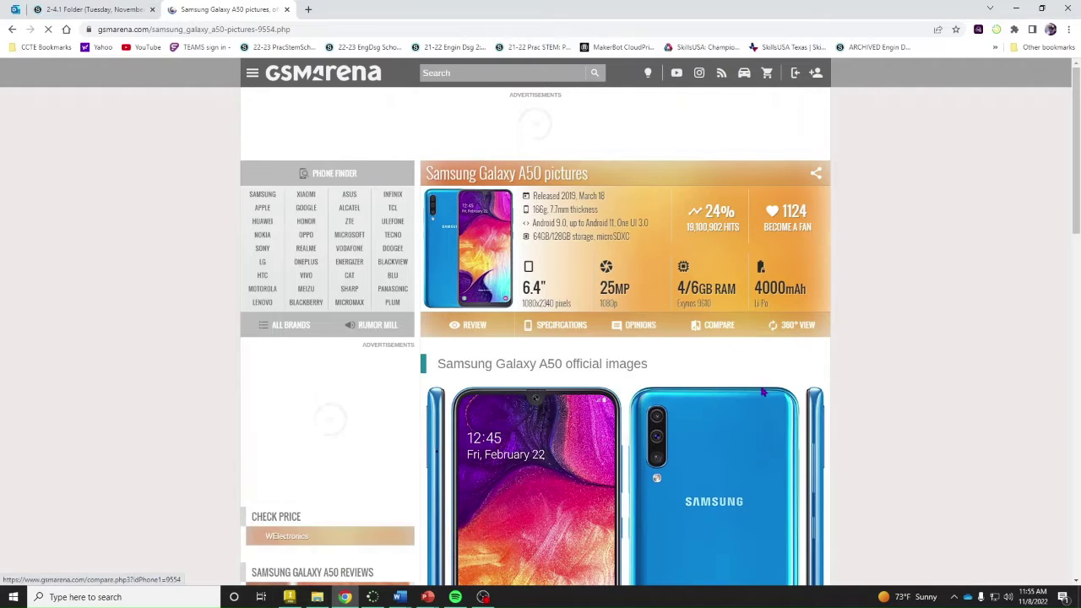
scroll(764, 390, down, 3)
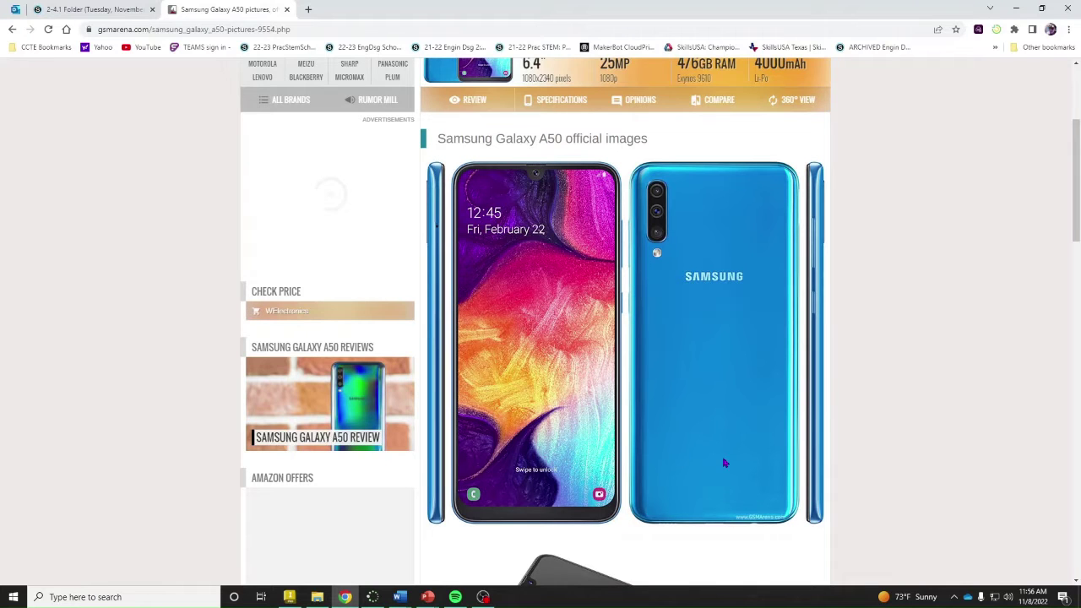
scroll(724, 463, down, 4)
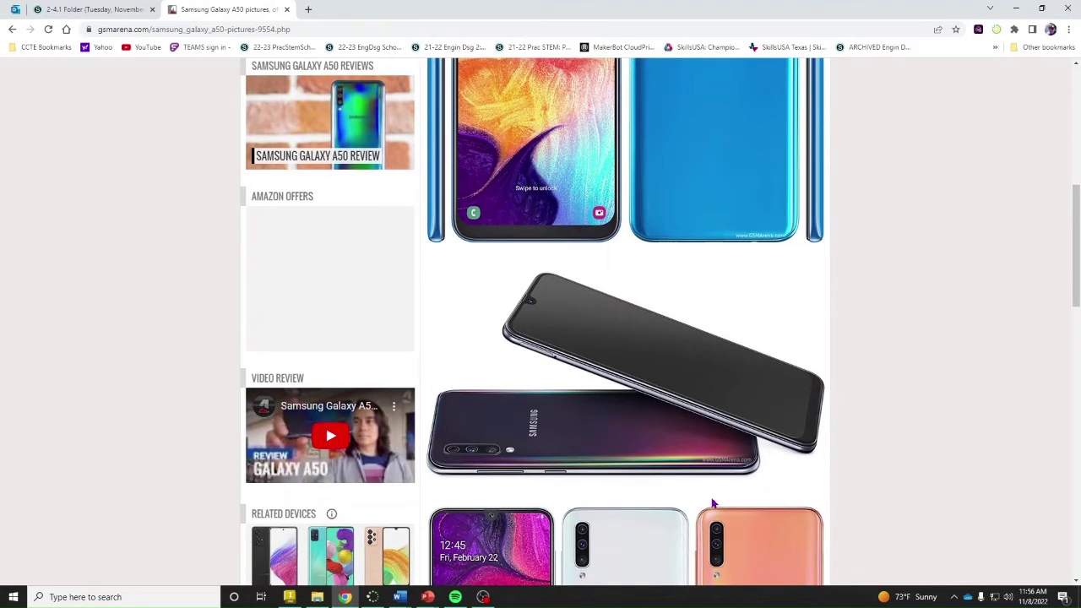
scroll(712, 504, down, 3)
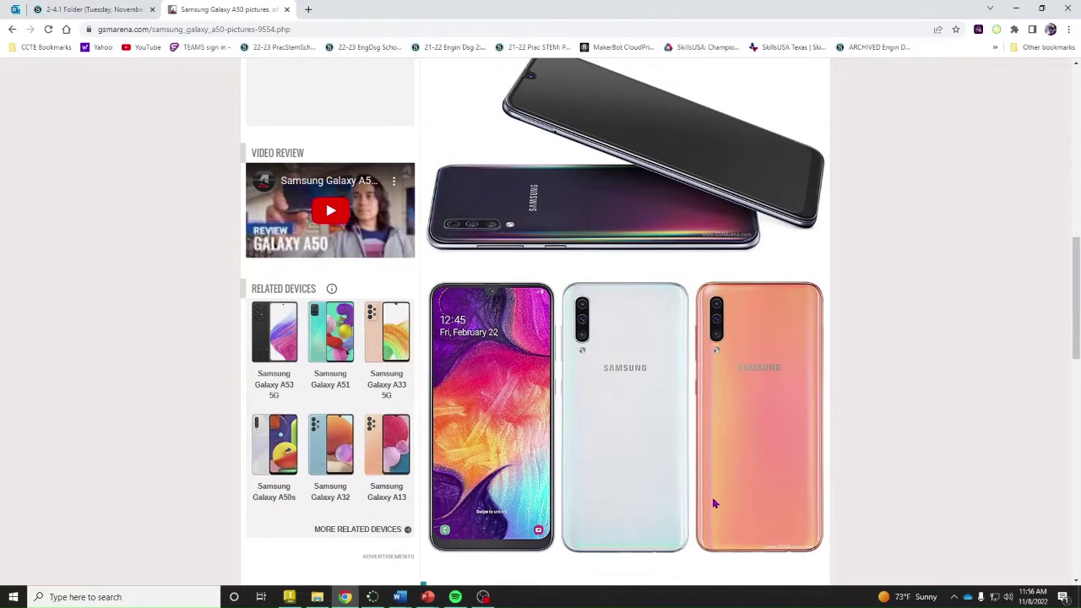
scroll(714, 503, up, 7)
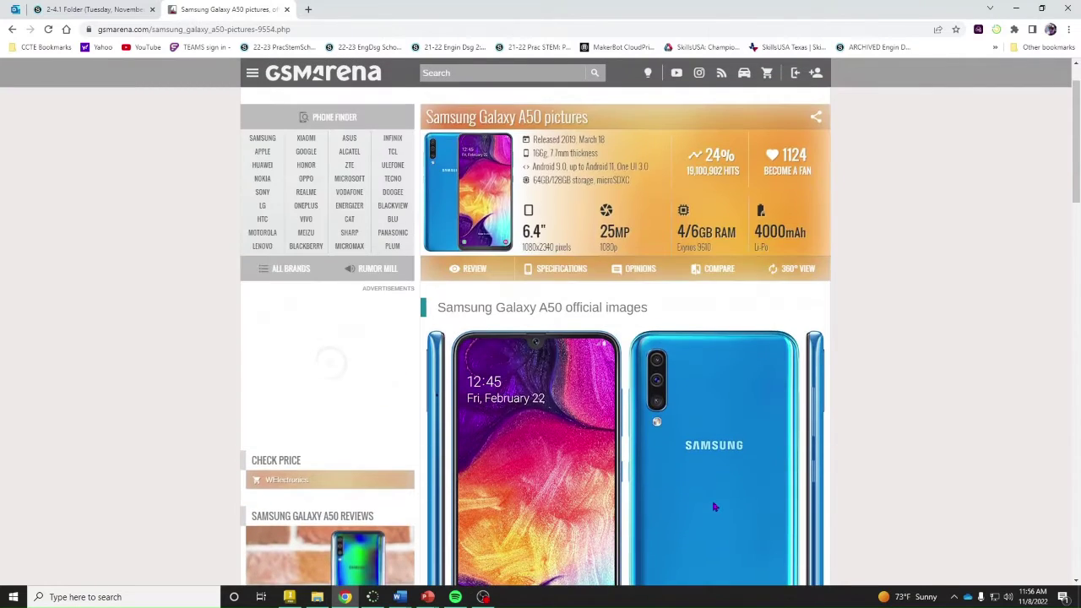
Return to Inventor, create a part from the metric Standard (mm).ipt template, and start a 2D sketch on the front origin plane
click(290, 597)
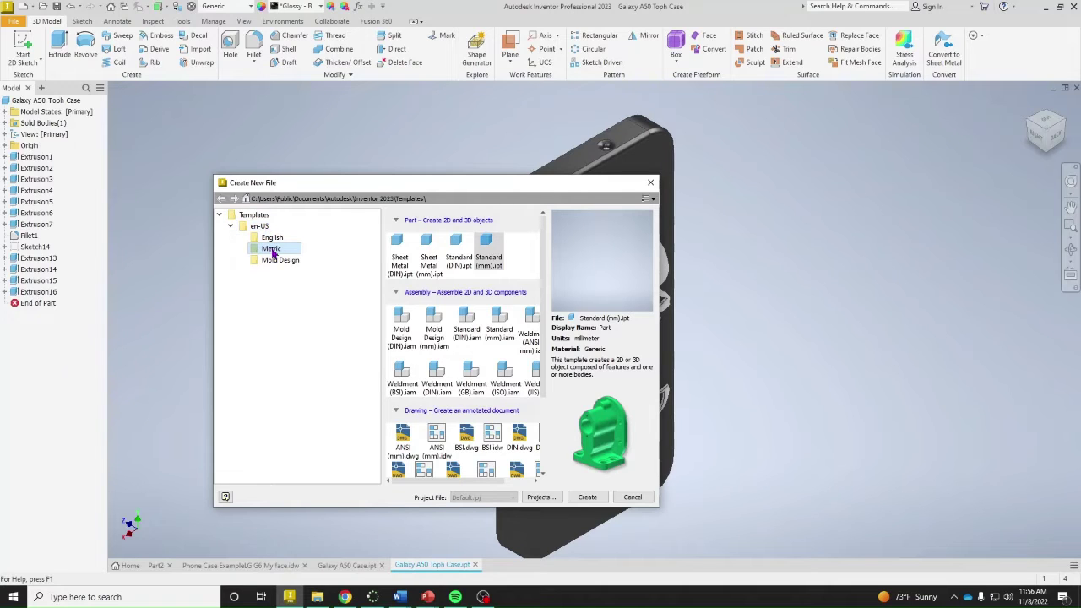
double_click(490, 251)
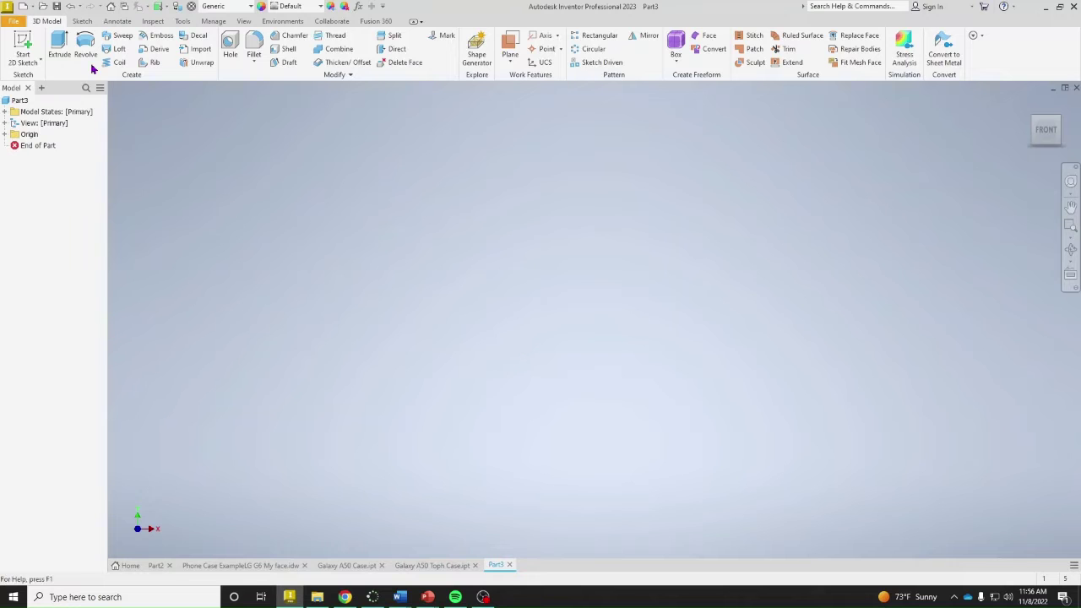
click(32, 47)
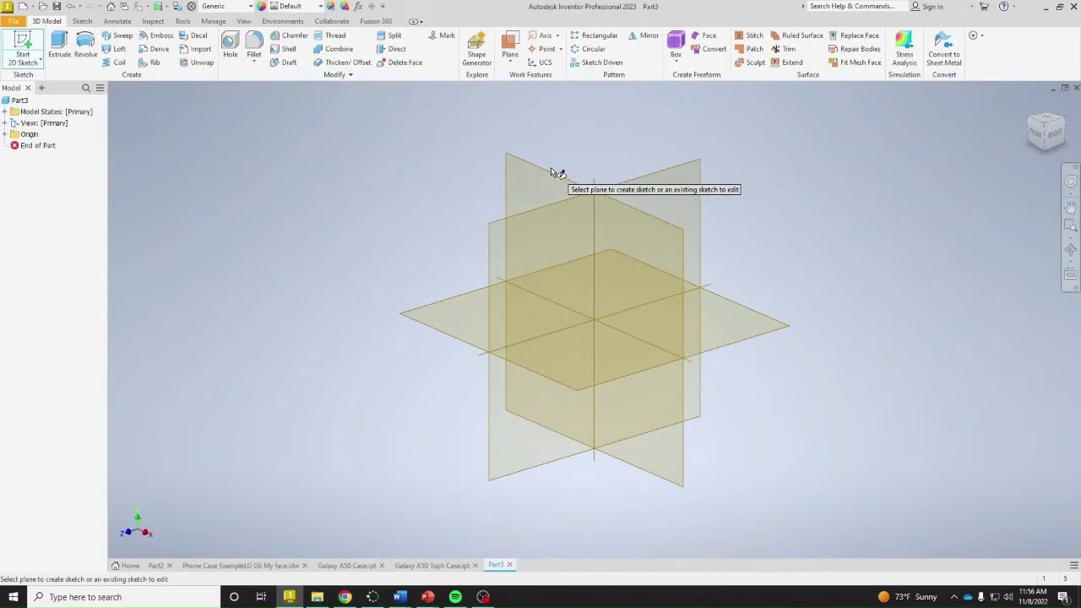
click(552, 173)
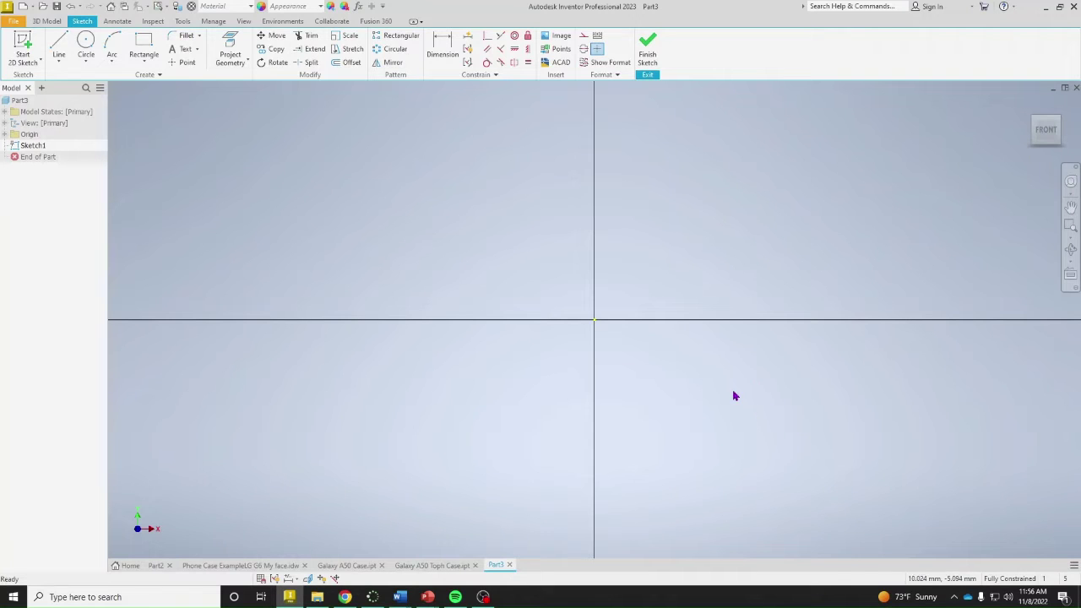
Sketch an upright two-point center rectangle about 16.7 mm wide, centered on the origin
middle_drag(647, 210, 622, 278)
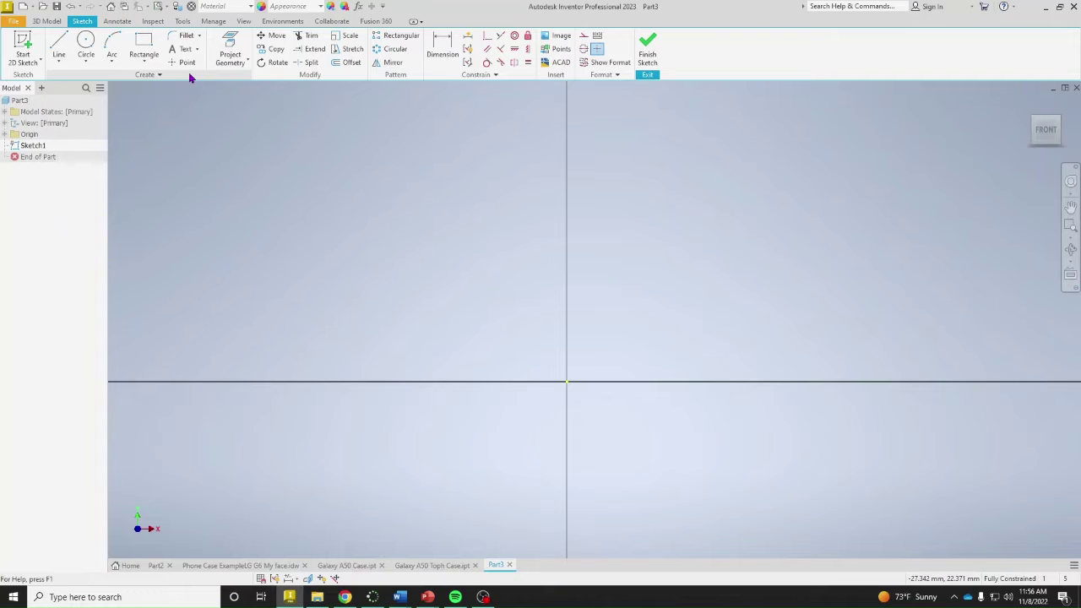
click(144, 65)
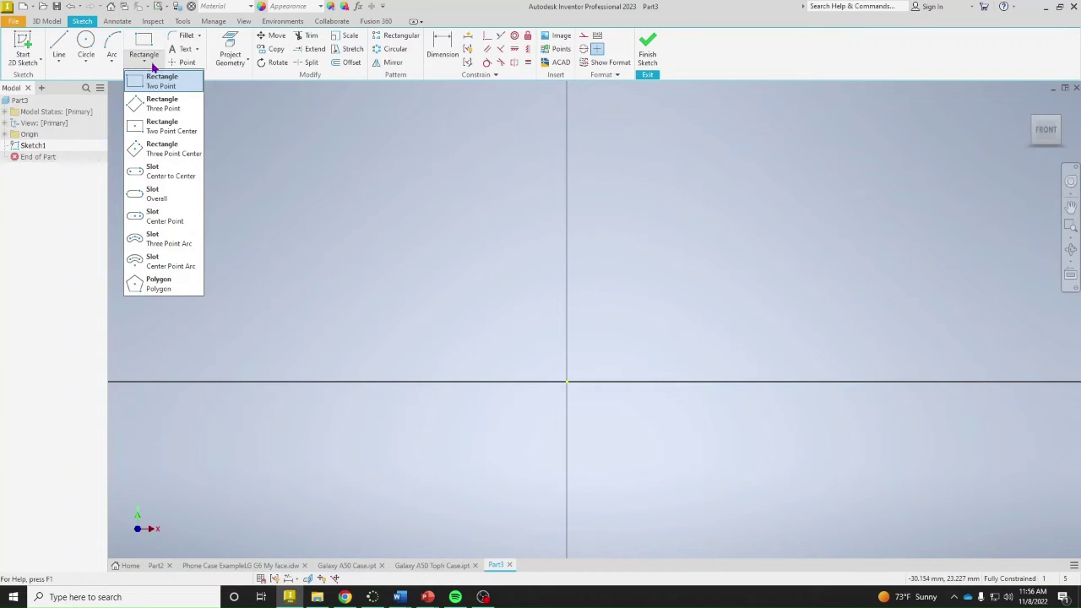
click(170, 127)
click(566, 382)
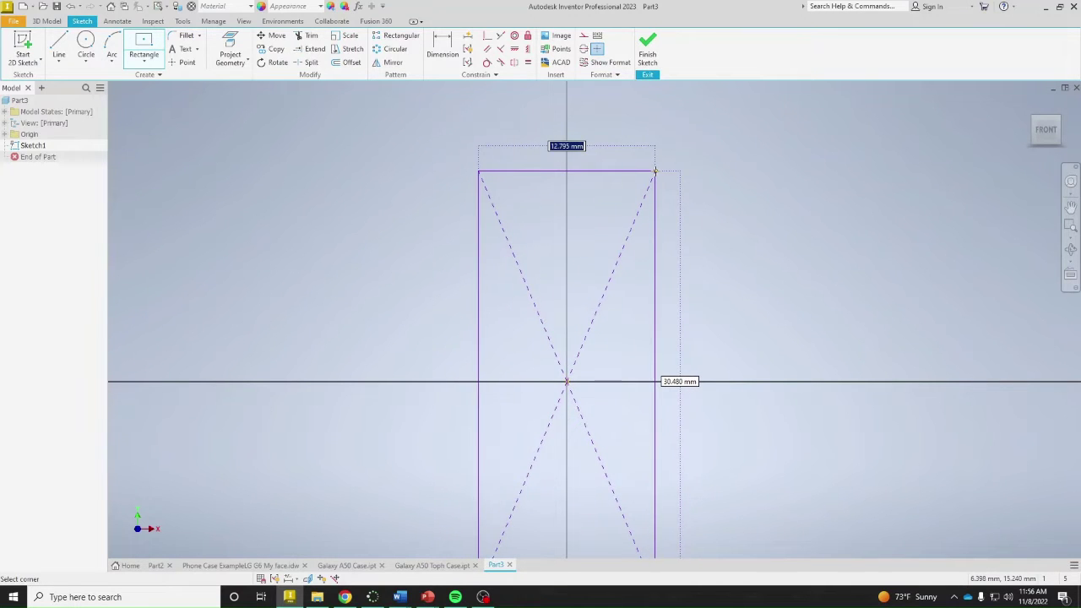
click(683, 168)
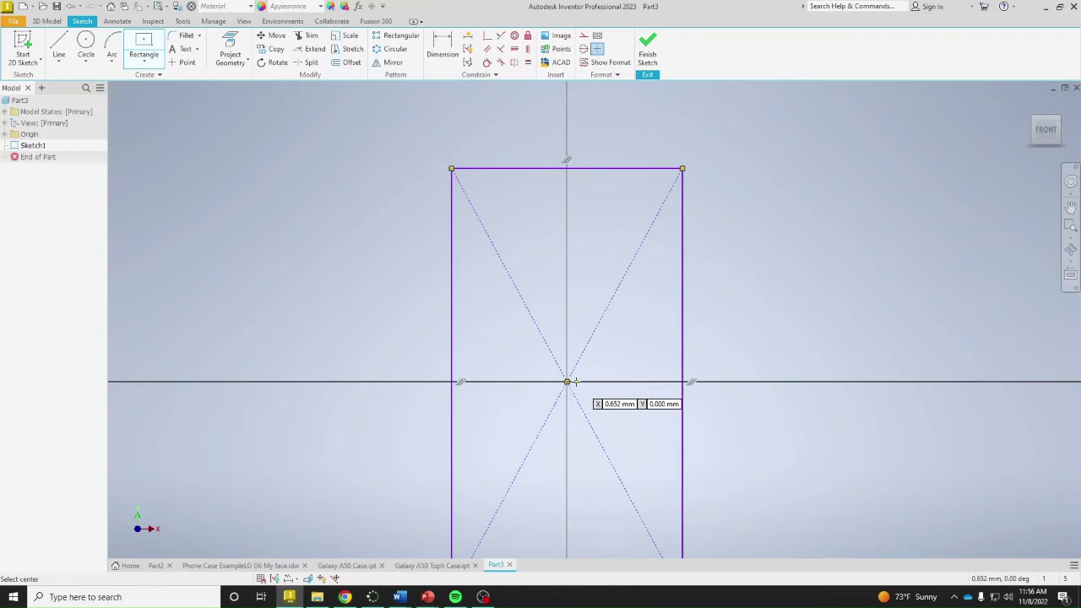
Dimension the rectangle's top edge and set its width to 74.7 mm
key(d)
click(547, 168)
click(549, 142)
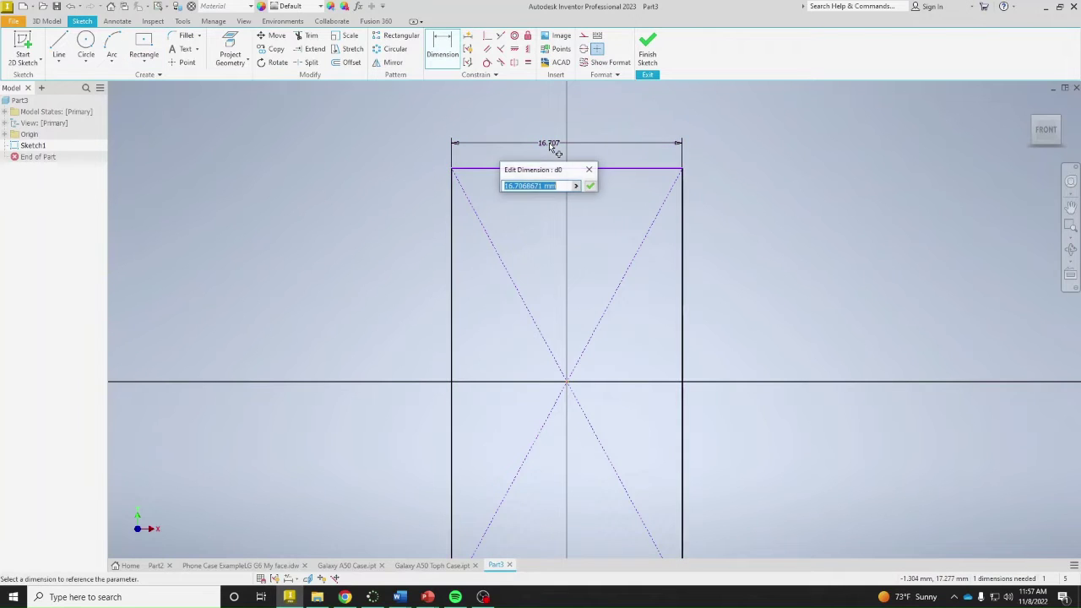
text(7)
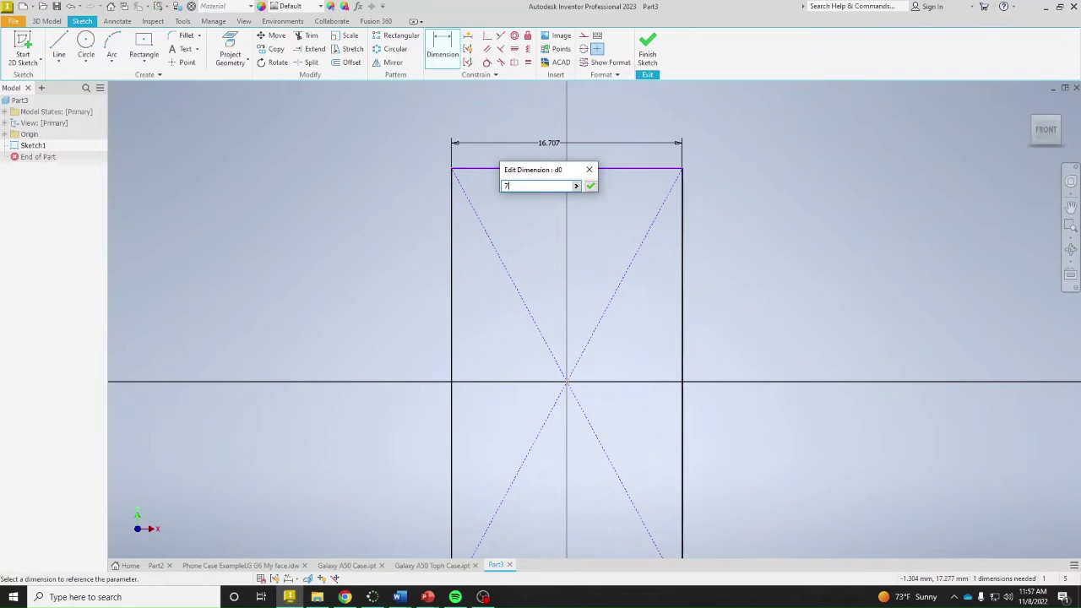
text(4.7)
key(Return)
Dimension the rectangle's long vertical side, set its height to 158.5 mm, and end the Dimension command
scroll(597, 258, up, 4)
click(692, 221)
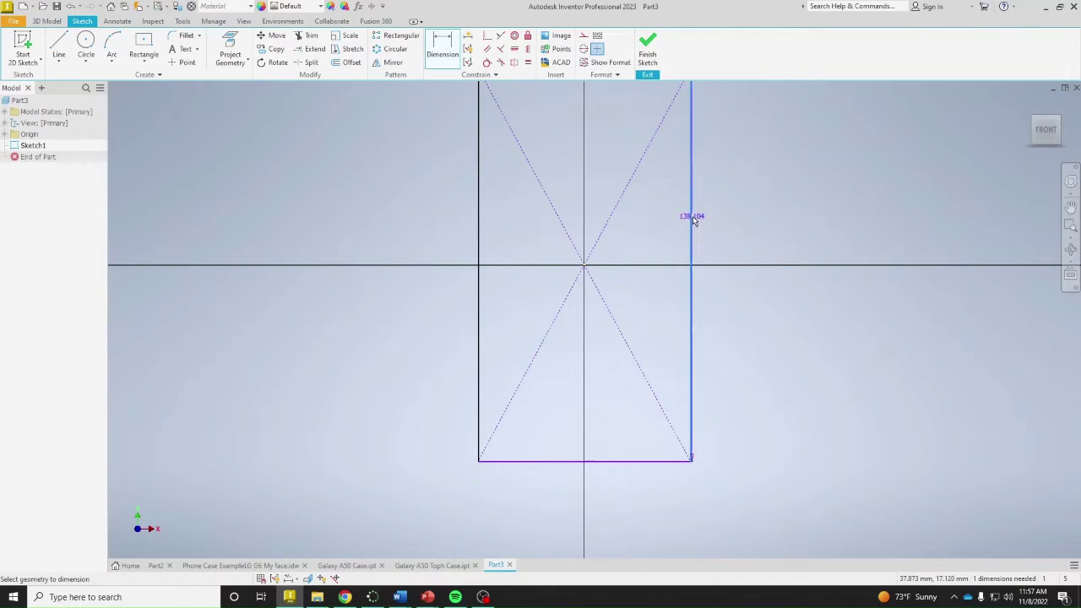
click(732, 215)
text(158.5)
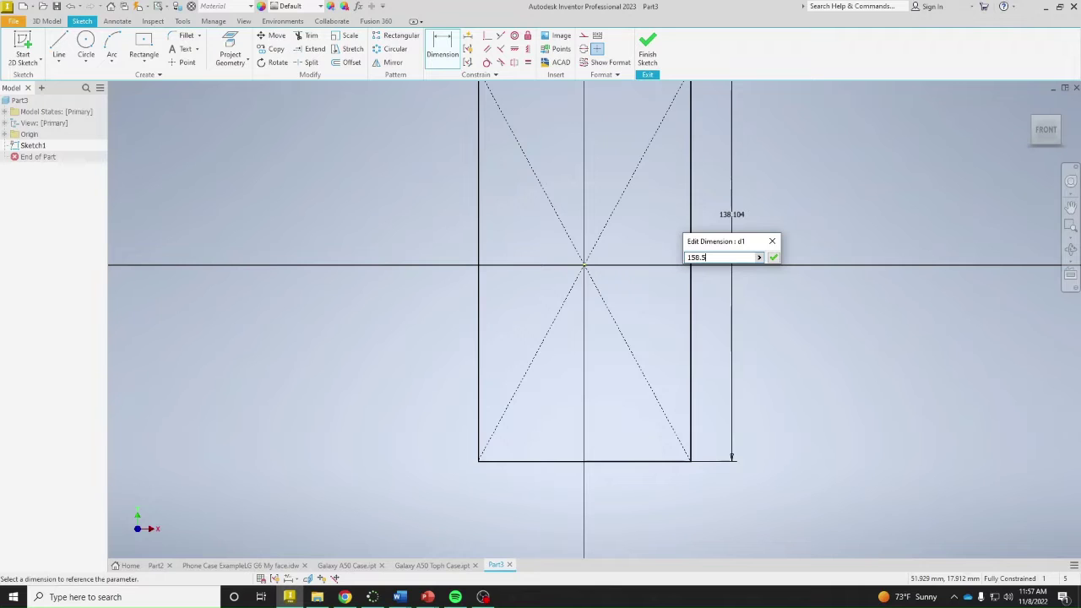
key(Return)
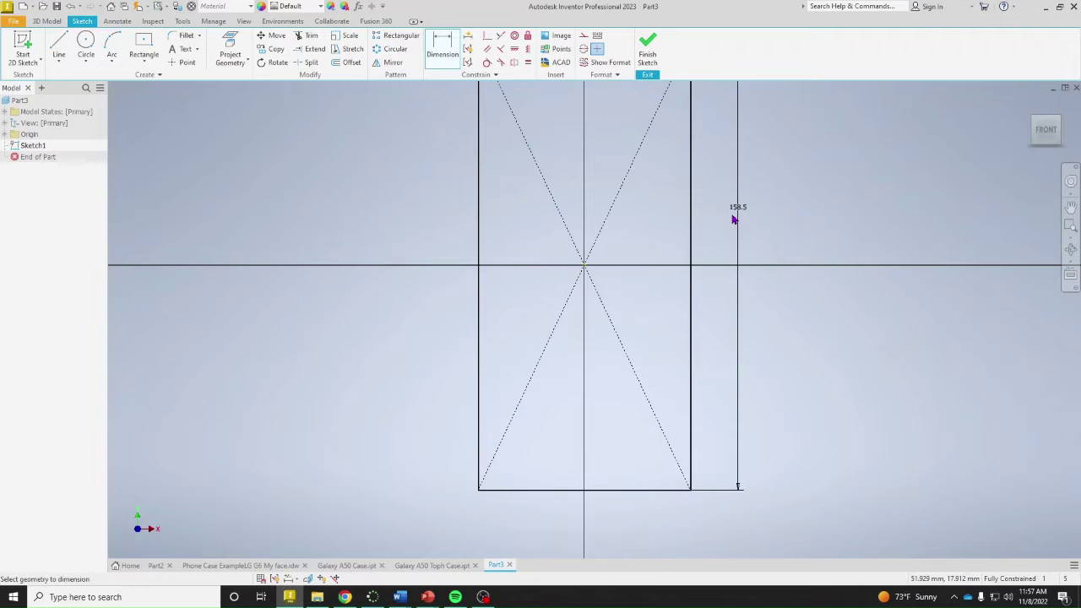
mouse_move(808, 172)
middle_down()
mouse_move(793, 241)
mouse_move(734, 269)
middle_up()
right_click(729, 271)
click(758, 272)
Insert the image samsung-galaxy-a50-sm-a505f-ds-1 into the sketch, placing it over the rectangle level with its top edge
click(556, 40)
click(566, 248)
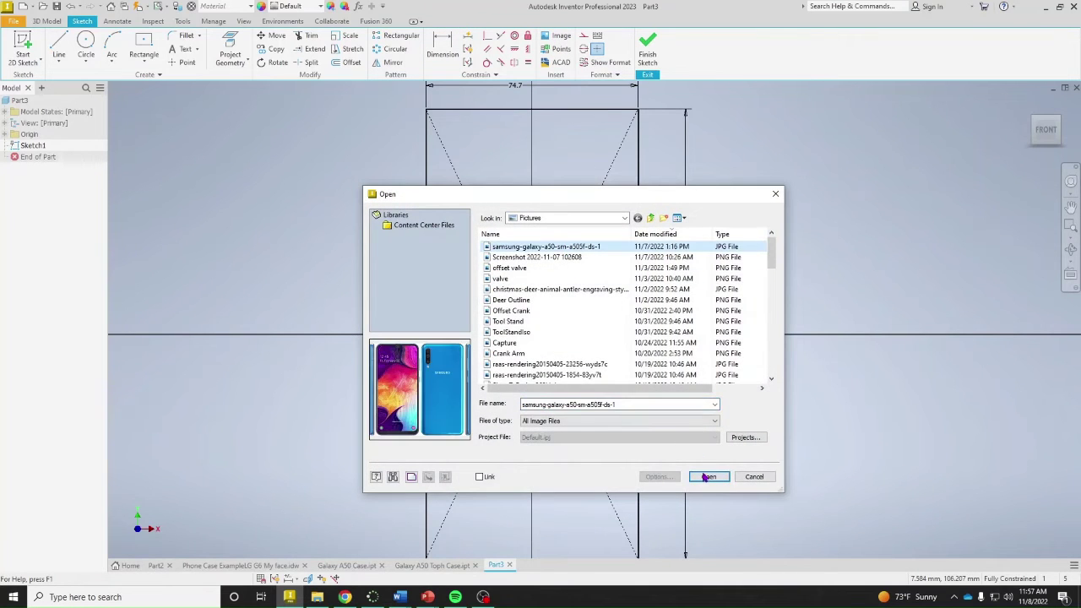
click(707, 478)
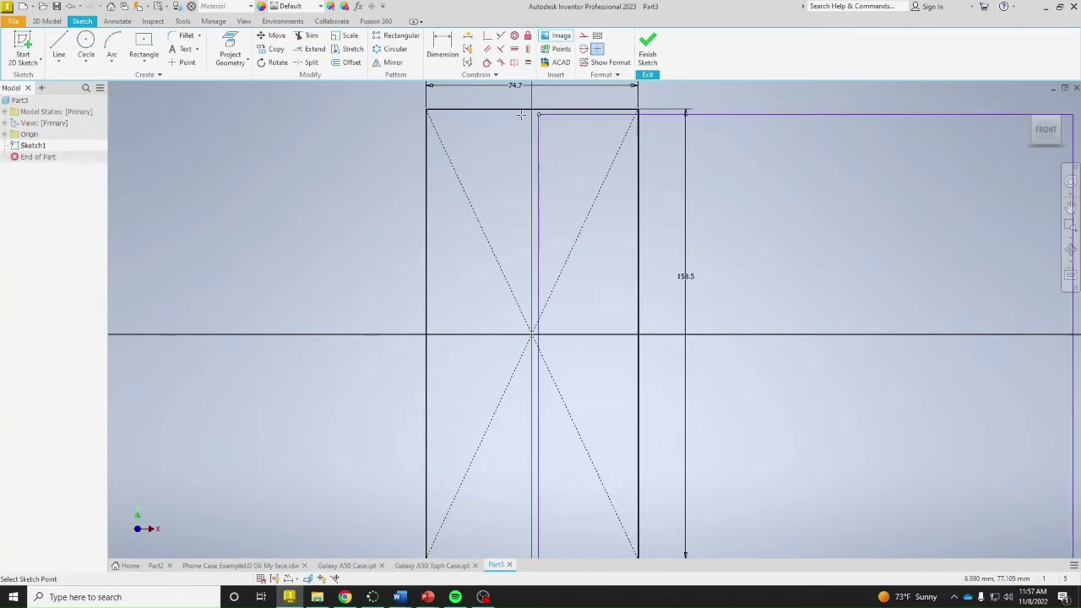
click(246, 109)
right_click(578, 166)
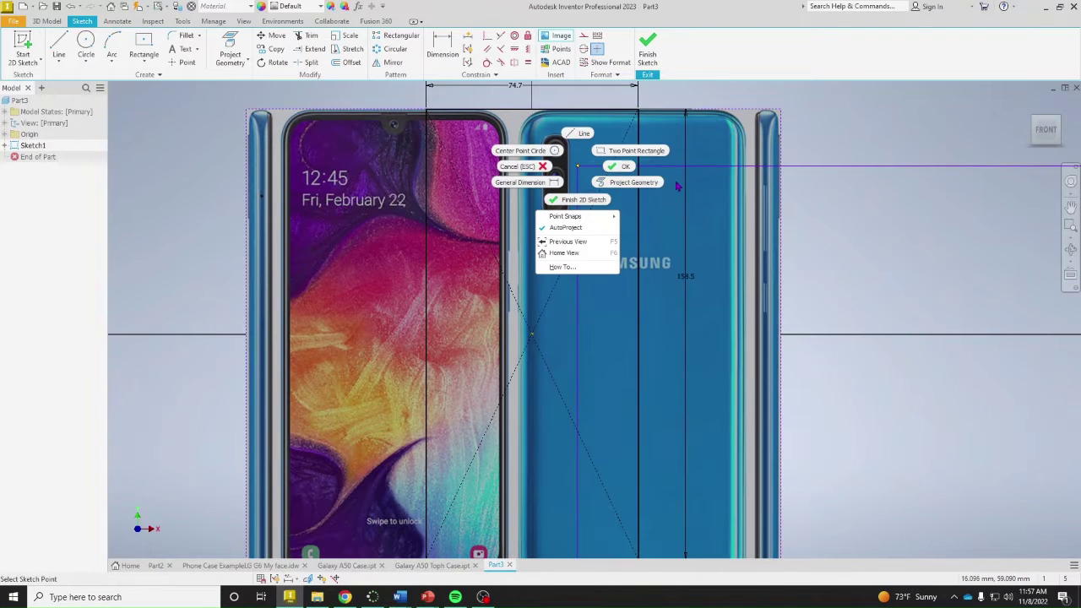
click(621, 167)
Move the image so the phone's front view covers the rectangle, and make the image's top edge collinear with the rectangle's top edge
drag(345, 187, 486, 201)
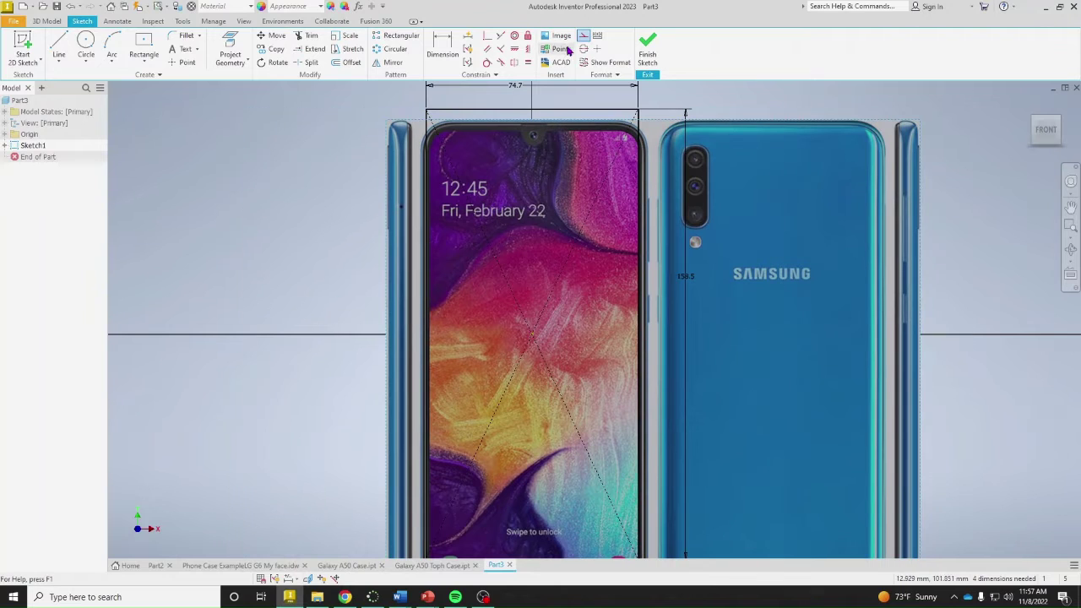
click(501, 37)
click(510, 122)
click(512, 111)
right_click(715, 94)
click(743, 94)
Scale the image until its bottom edge meets the rectangle's bottom edge, and shift it sideways to center the front view on the rectangle
middle_drag(645, 283, 655, 138)
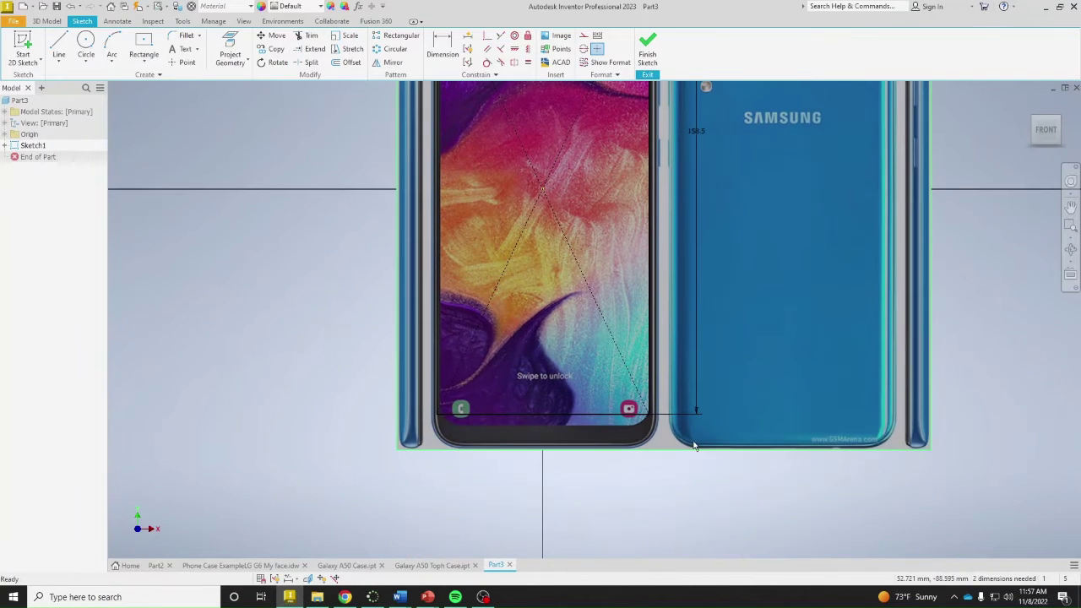
drag(726, 447, 727, 422)
drag(725, 423, 725, 422)
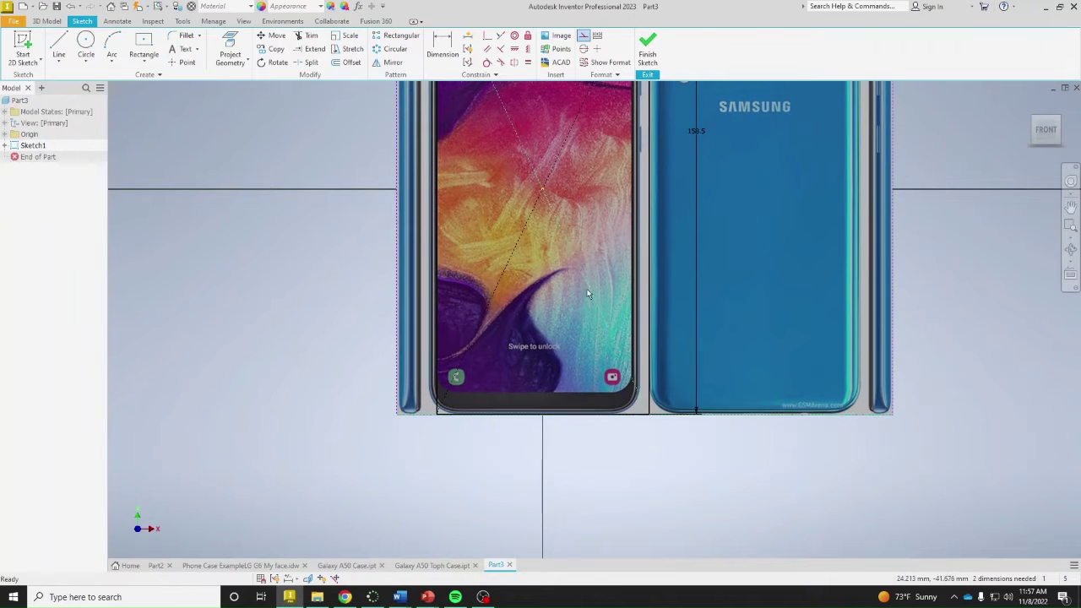
middle_drag(521, 166, 487, 374)
drag(505, 312, 512, 312)
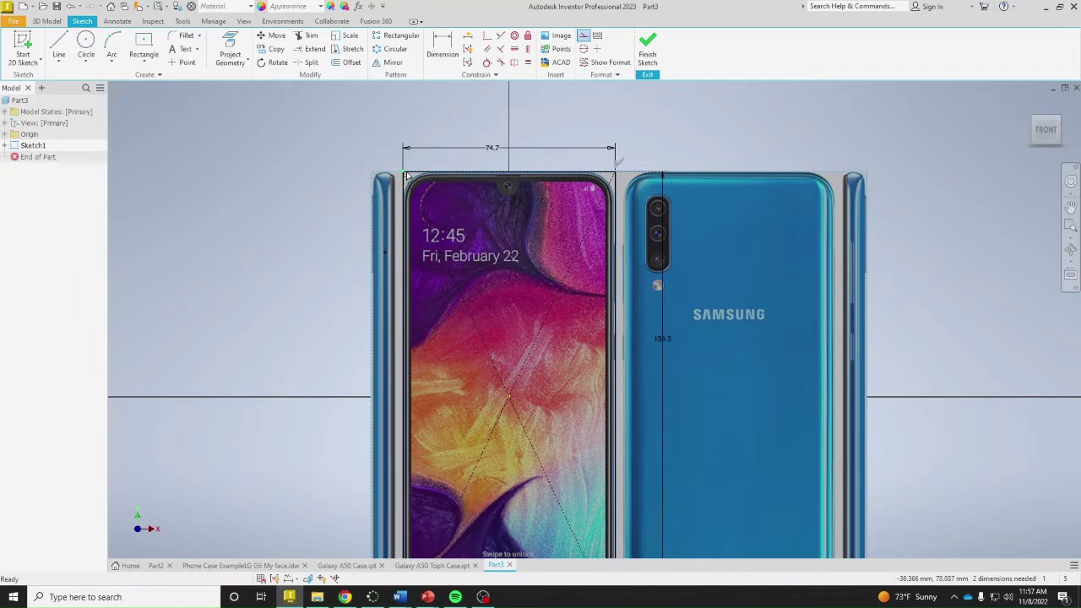
Fillet the rectangle's two upper corners with a 10 mm radius
scroll(398, 191, up, 5)
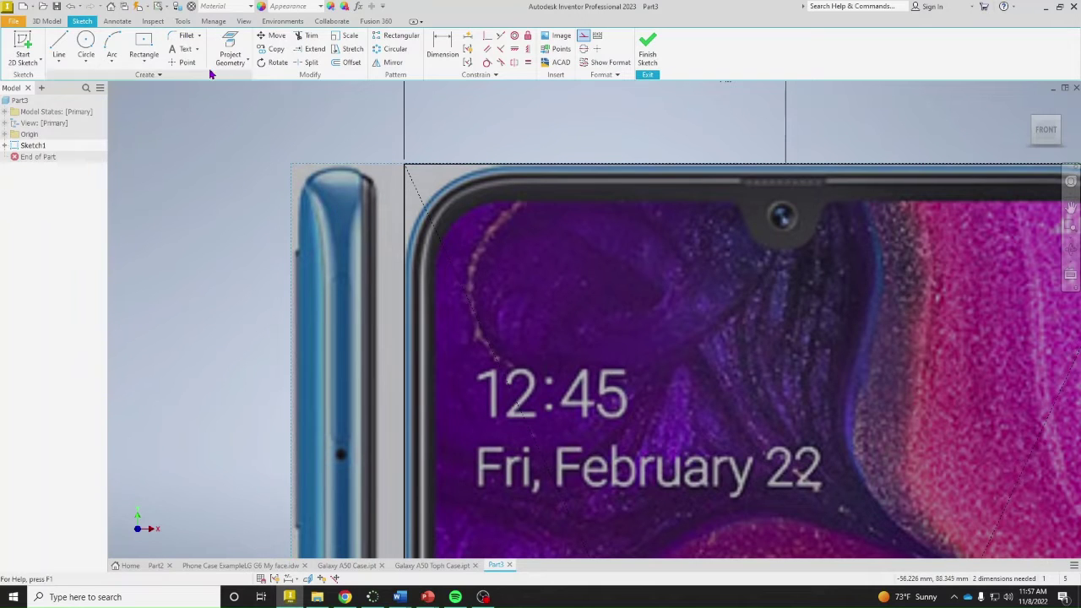
click(183, 36)
text(10)
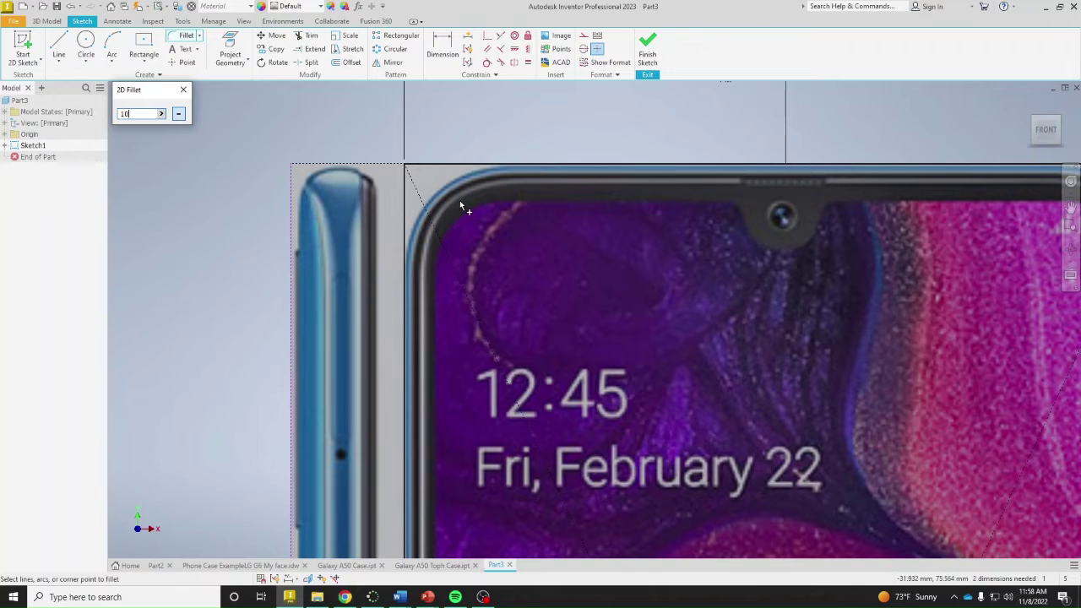
click(403, 202)
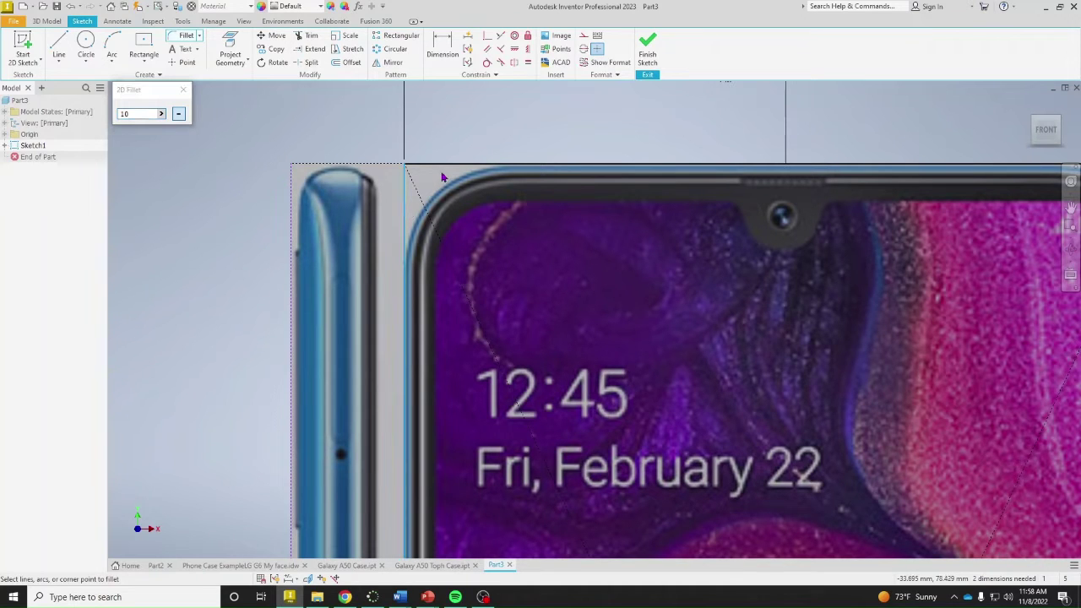
click(452, 171)
scroll(520, 239, down, 3)
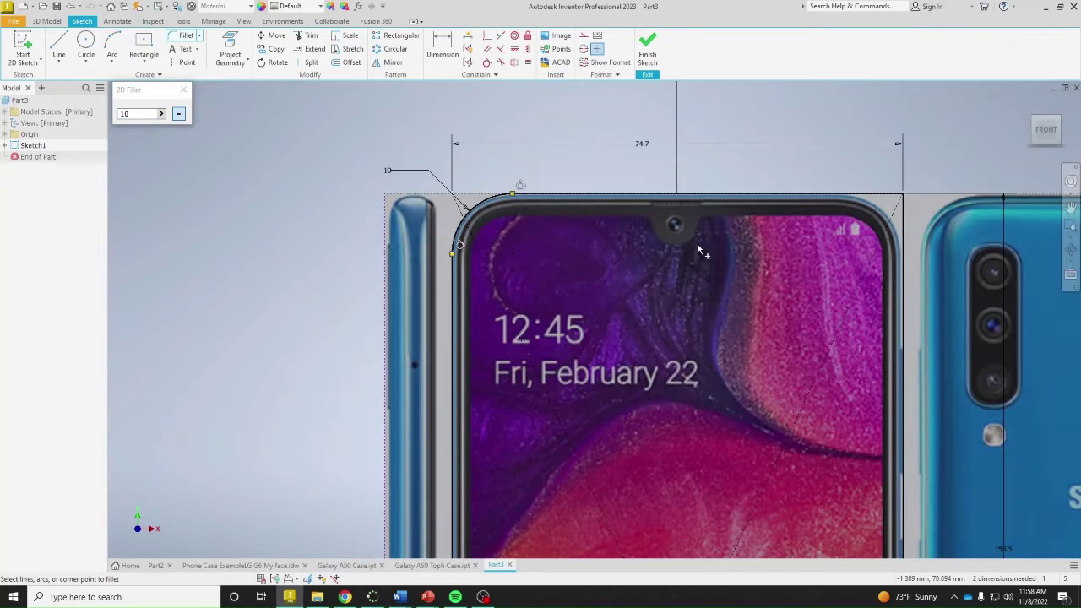
click(884, 195)
click(903, 220)
Fillet the rectangle's two lower corners with the same 10 mm radius and end the Fillet command
middle_drag(868, 367, 770, 116)
mouse_move(839, 421)
middle_down()
mouse_move(802, 186)
mouse_move(765, 64)
middle_up()
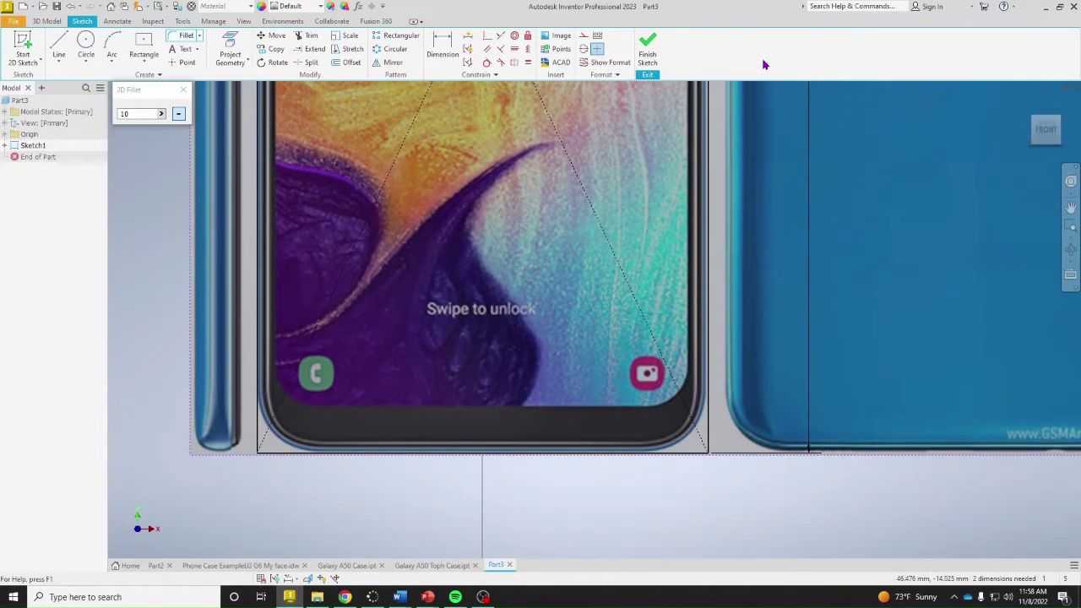
click(711, 427)
click(685, 454)
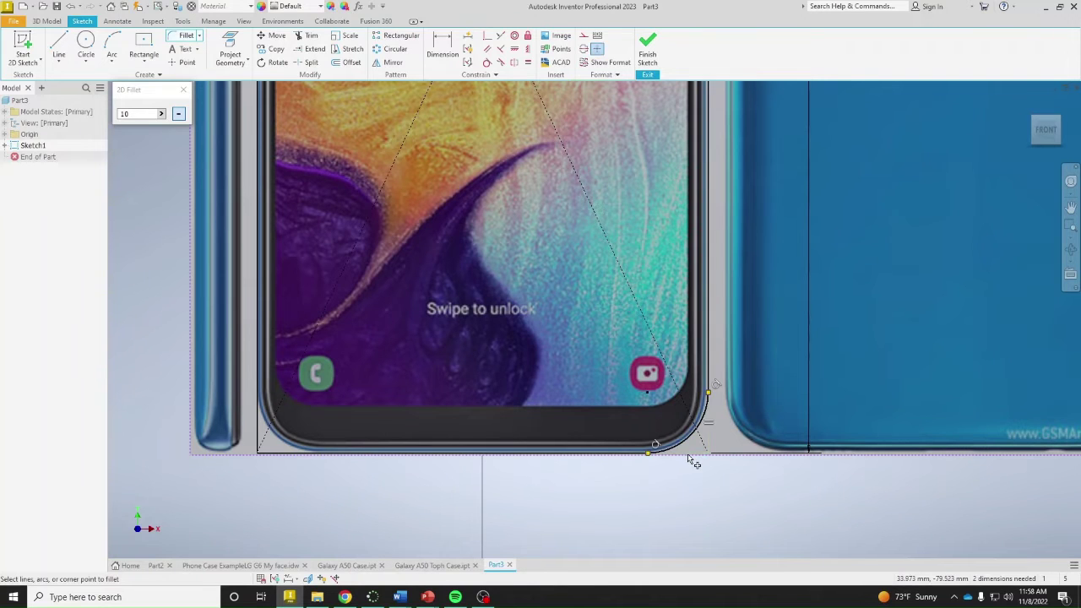
click(280, 456)
click(259, 422)
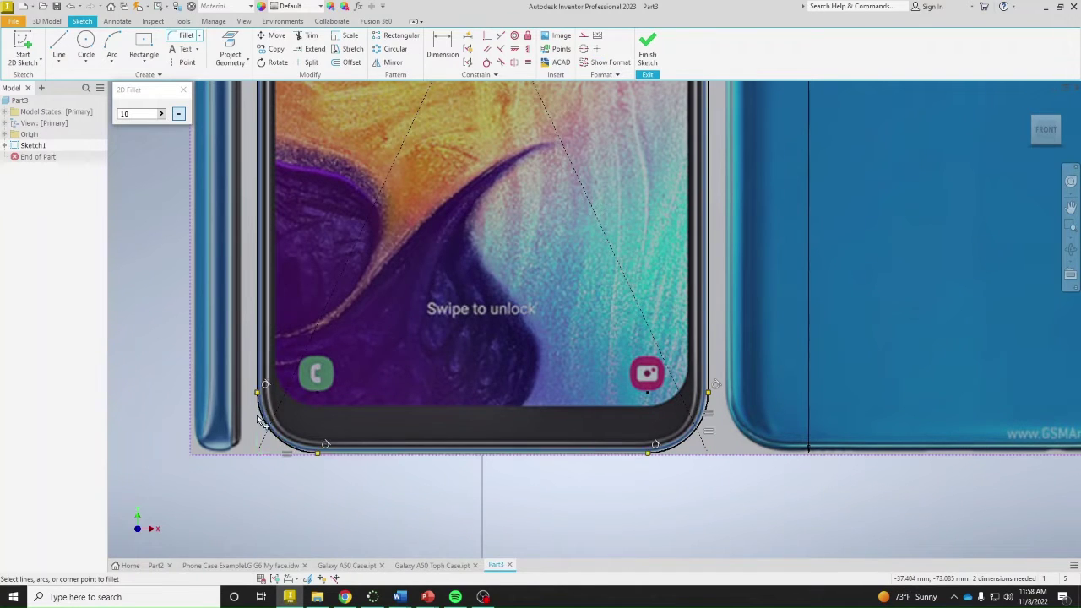
right_click(547, 438)
click(600, 534)
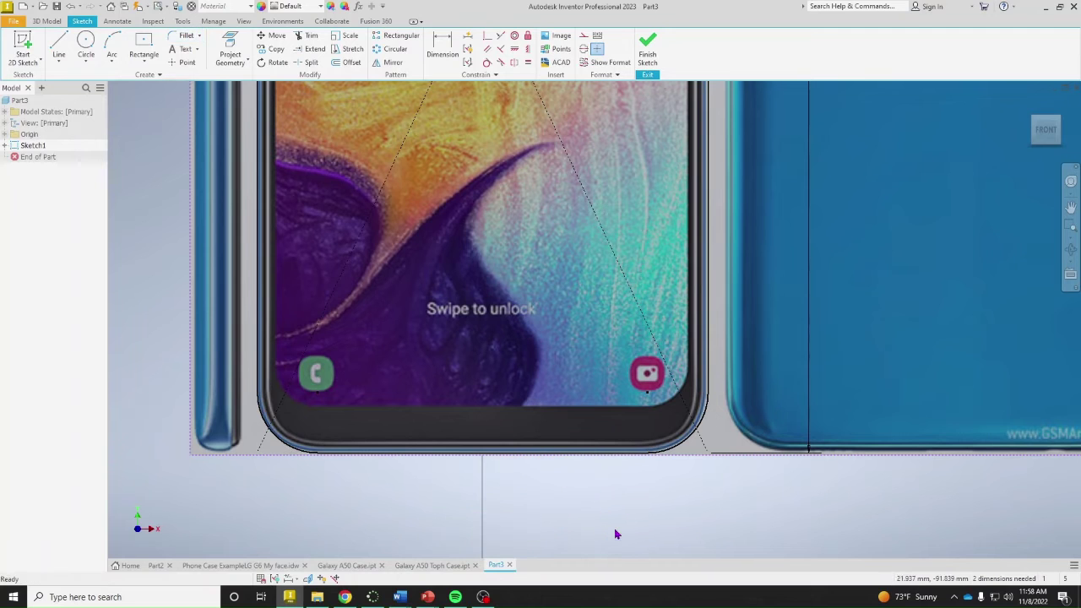
Examine how the filleted upper corners of the outline follow the phone's edge in the reference image
middle_drag(500, 249, 464, 511)
middle_drag(444, 225, 440, 464)
scroll(425, 211, up, 1)
middle_drag(425, 210, 436, 457)
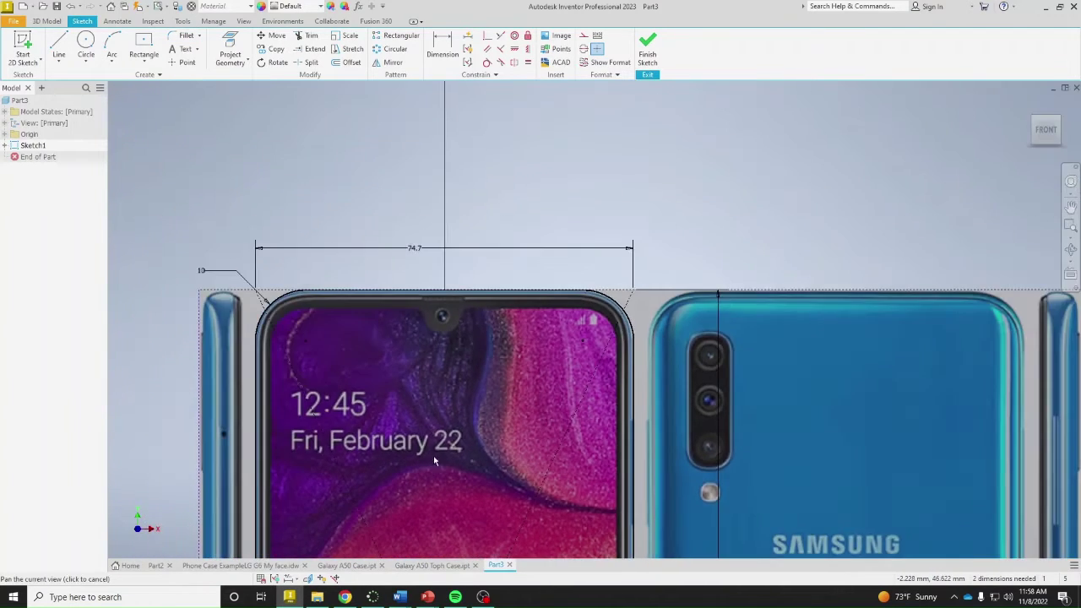
scroll(439, 338, down, 3)
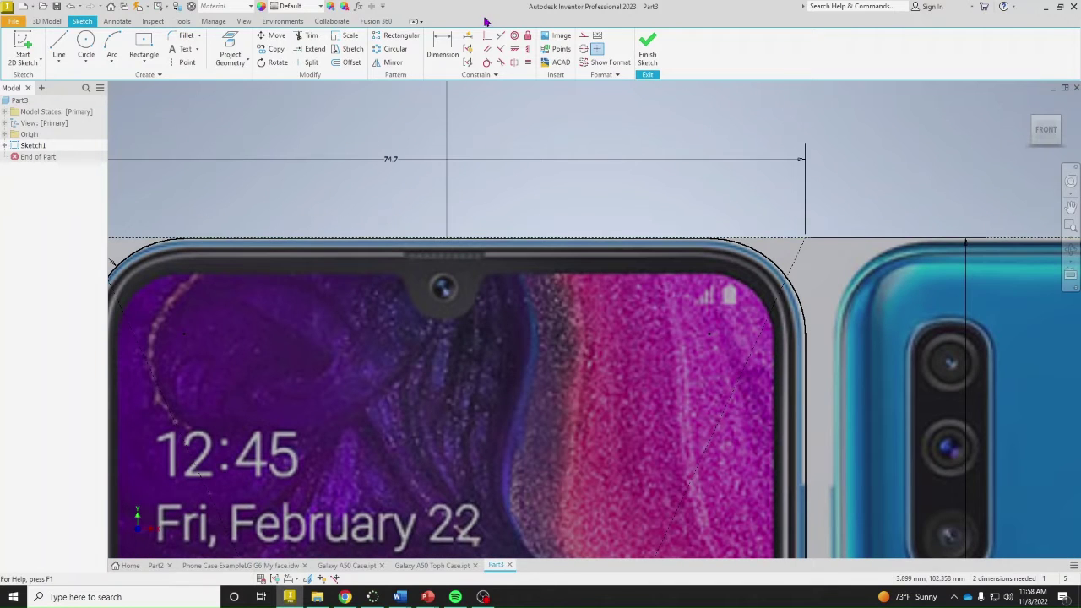
click(760, 238)
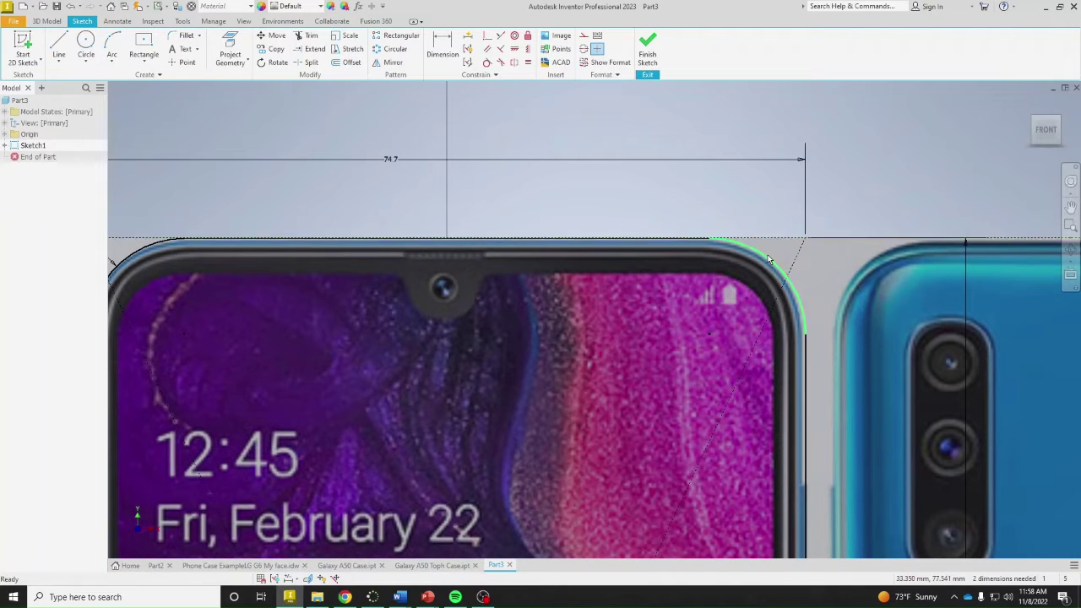
middle_drag(490, 485, 543, 312)
scroll(538, 313, up, 3)
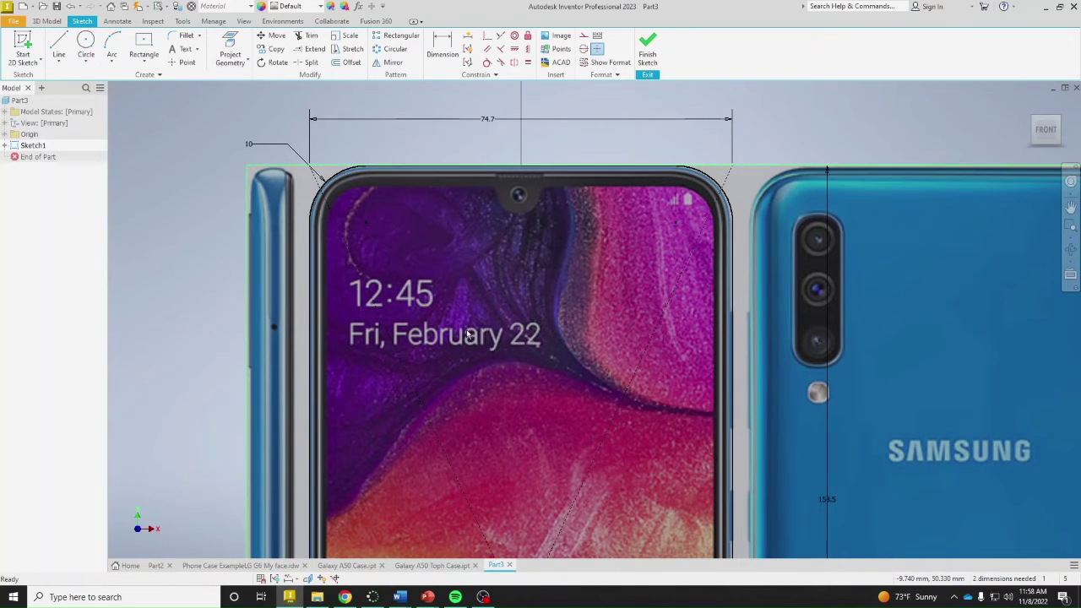
Offset the rounded phone outline outward by 0.5 mm, end the Offset command, and finish the sketch
click(349, 65)
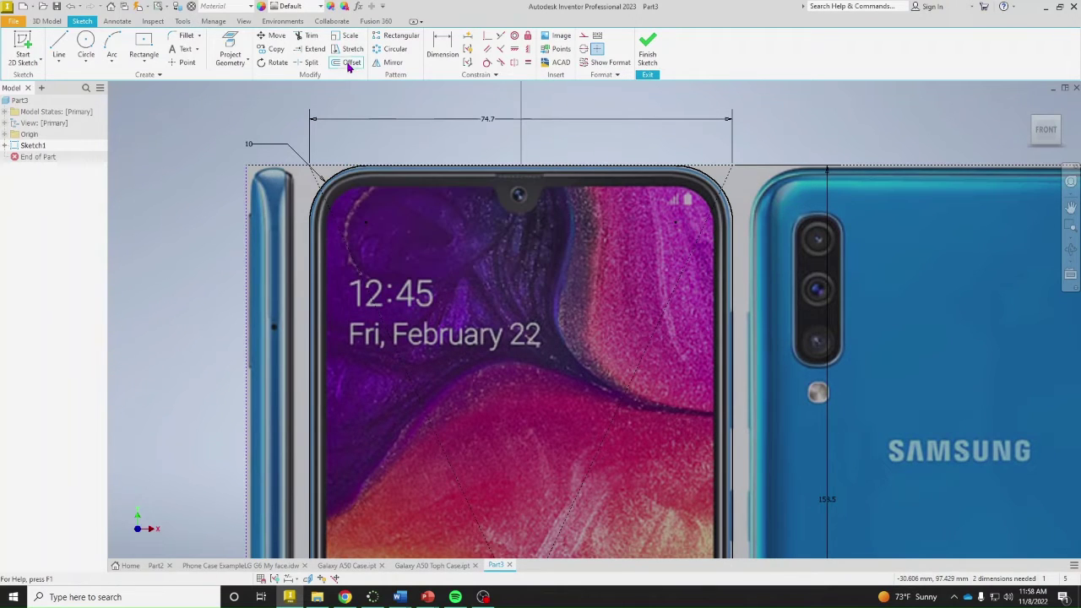
click(731, 229)
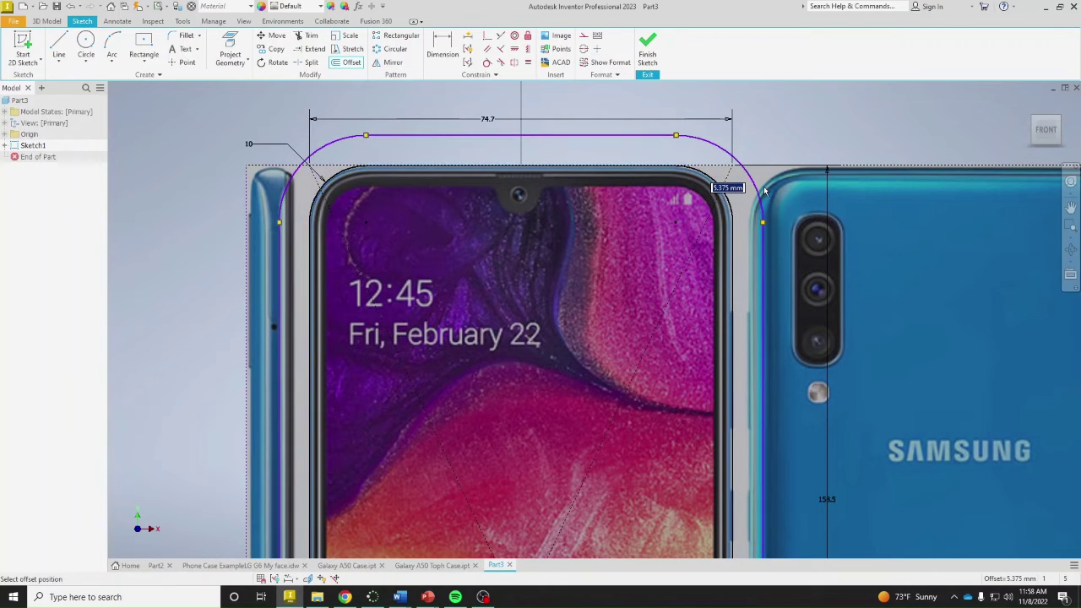
text(.)
text(.5)
key(Return)
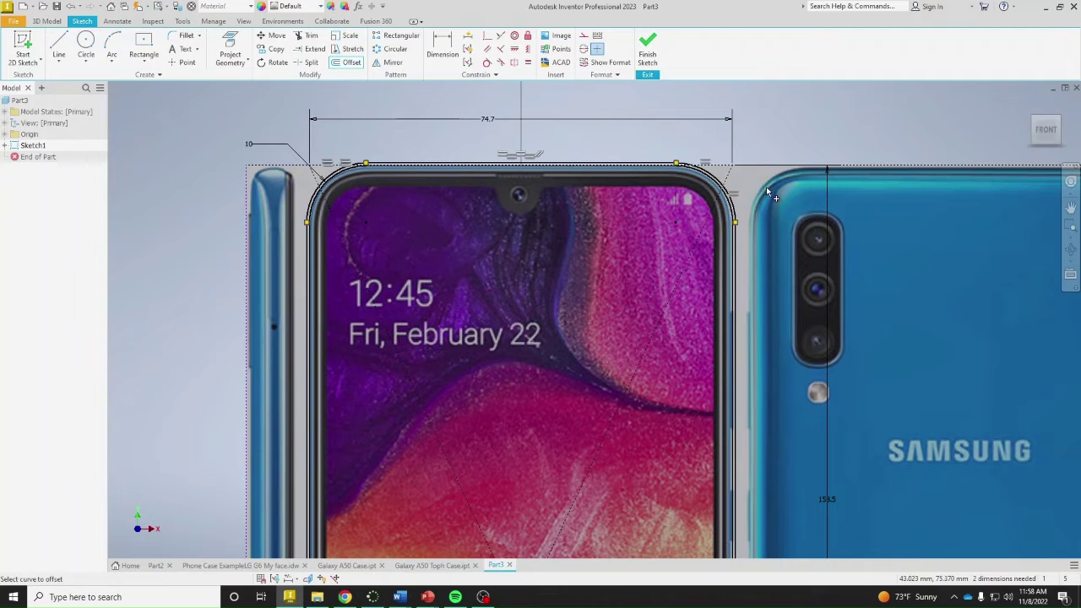
right_click(779, 122)
click(825, 124)
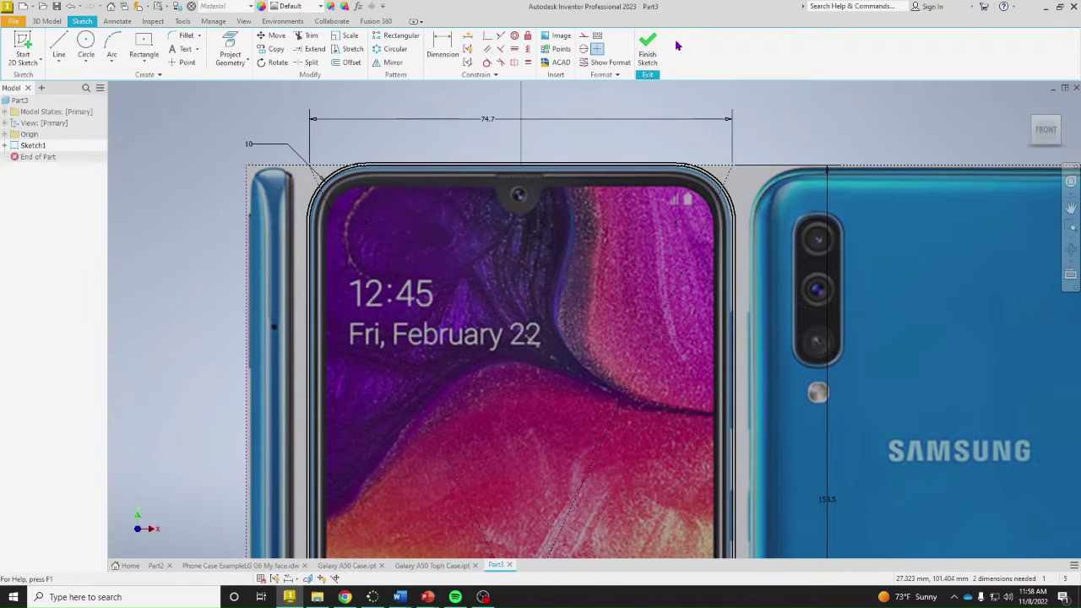
click(648, 51)
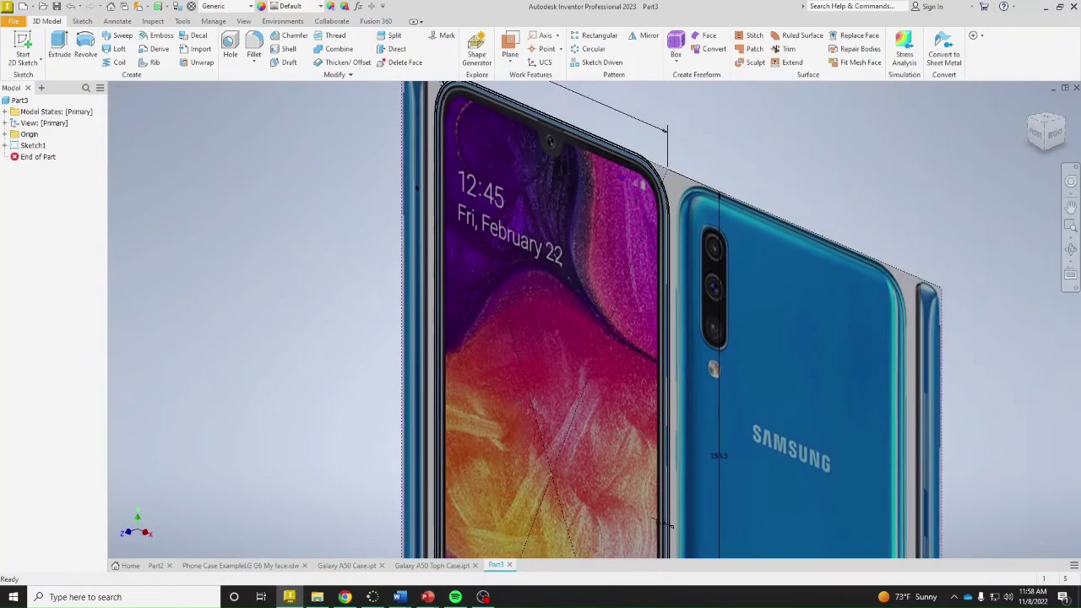
scroll(625, 164, up, 5)
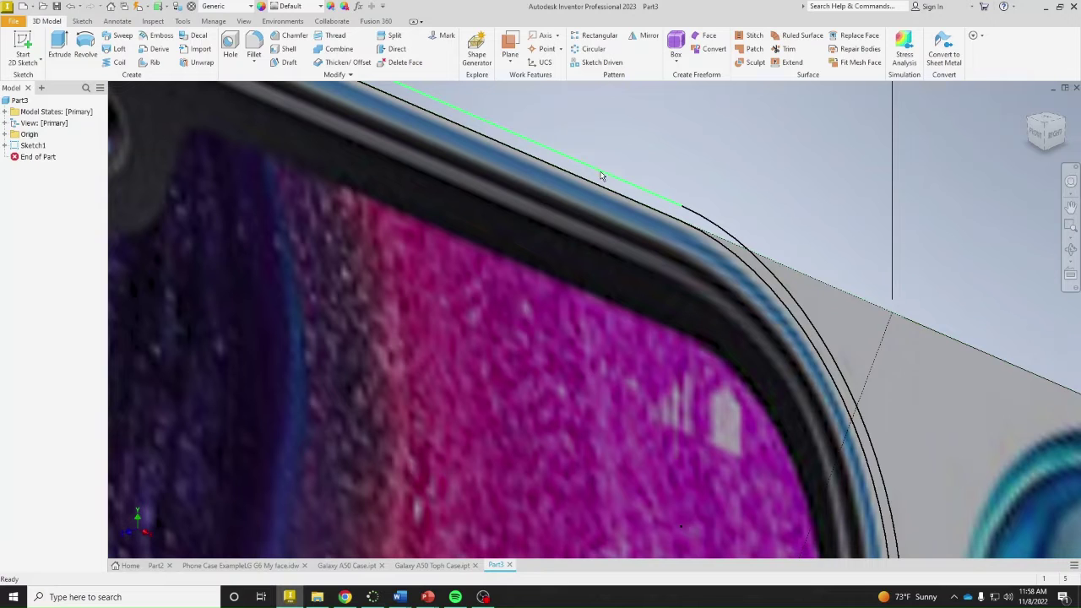
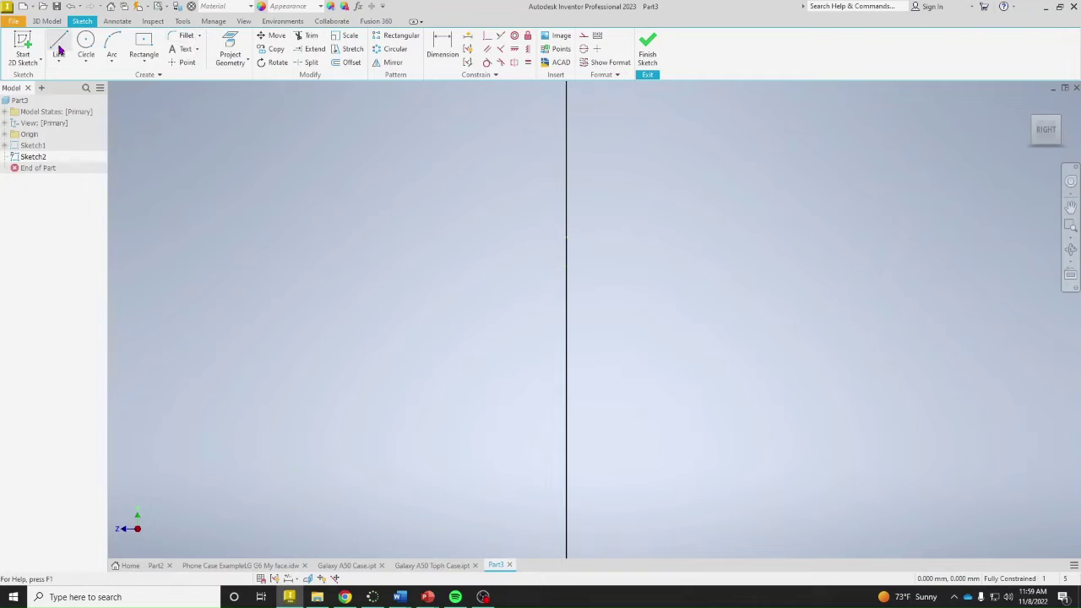
Sketch a three-sided profile, open at its lower end and about 3.1 mm wide, across the vertical outline, then end the Line command
click(461, 301)
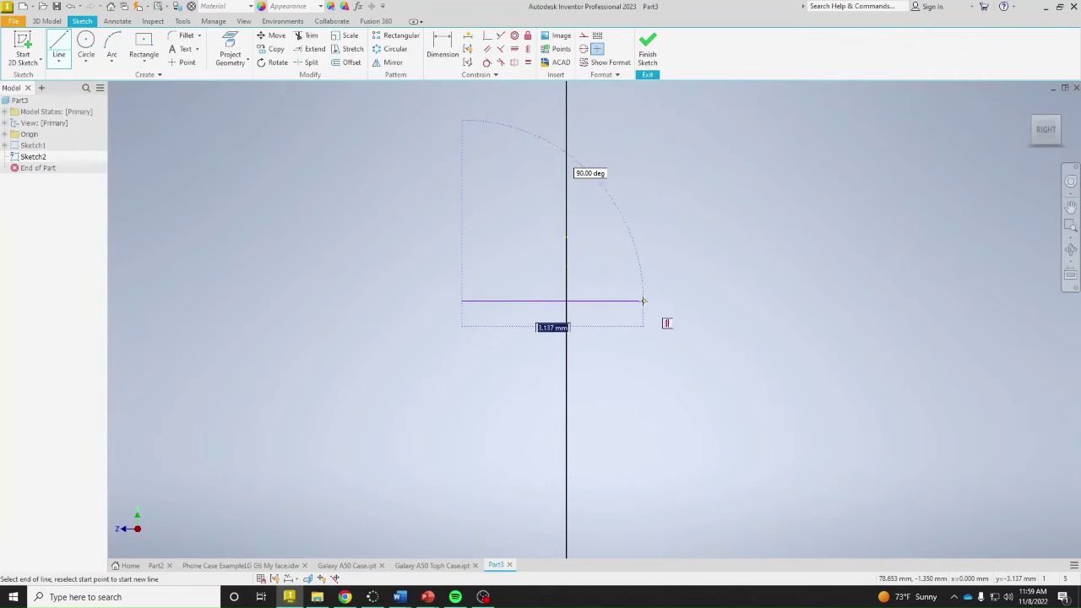
key(Escape)
click(473, 512)
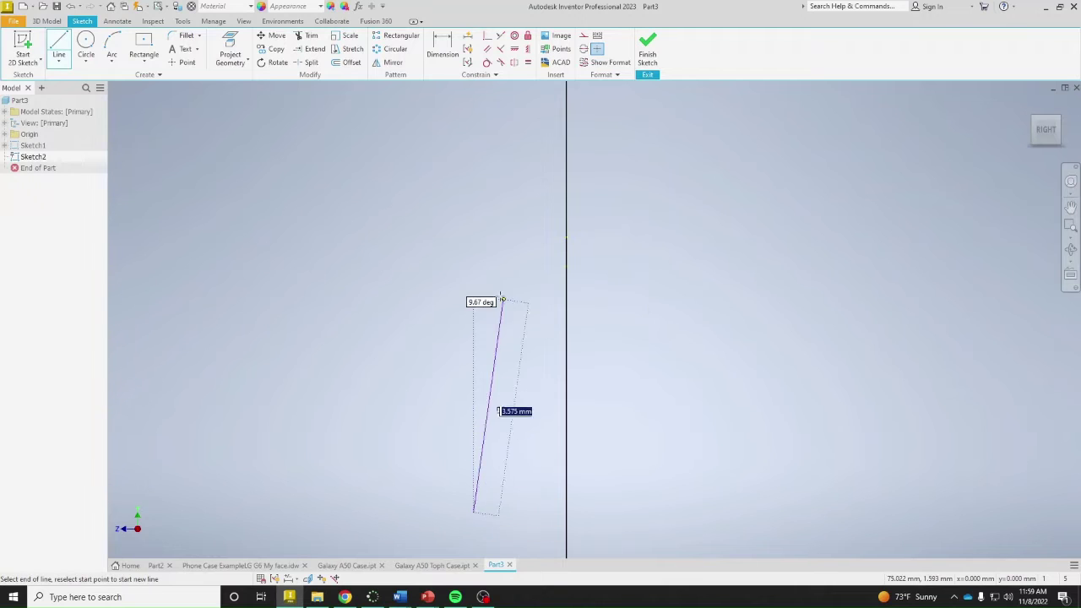
click(473, 286)
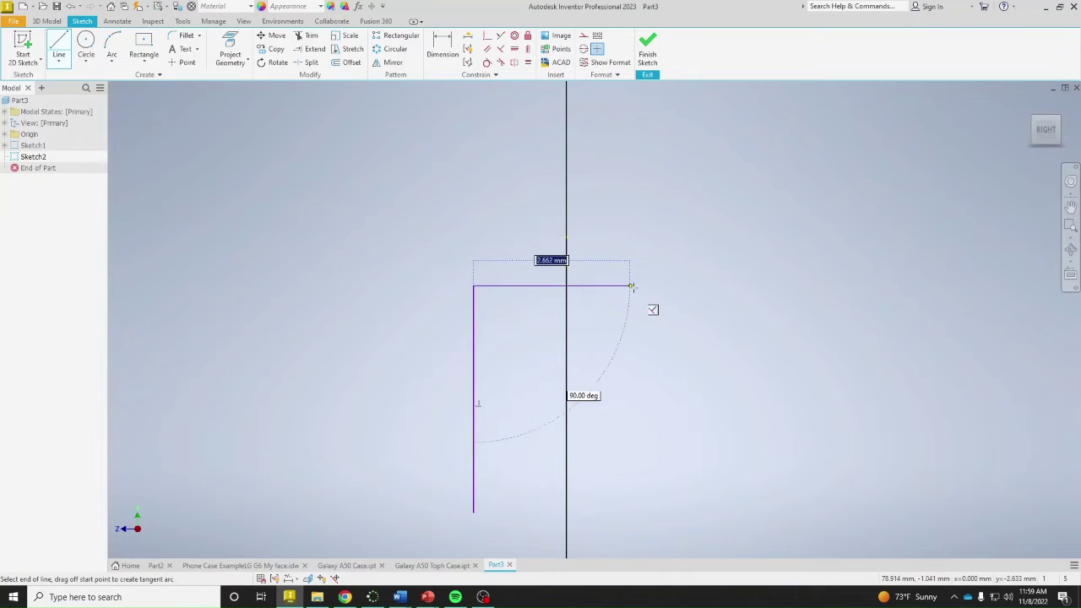
click(652, 286)
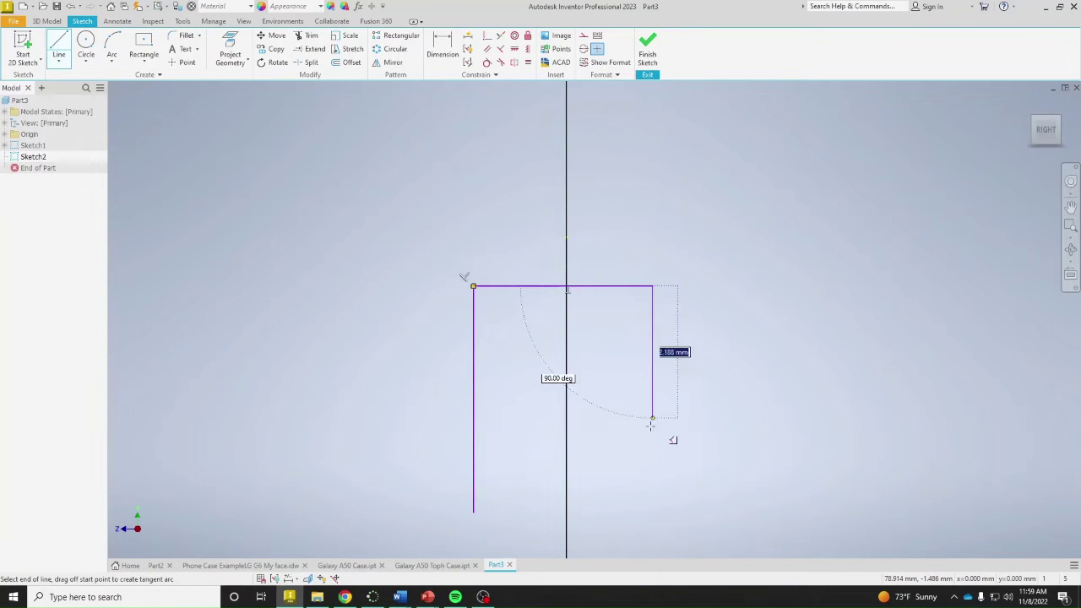
click(652, 511)
right_click(714, 450)
click(760, 451)
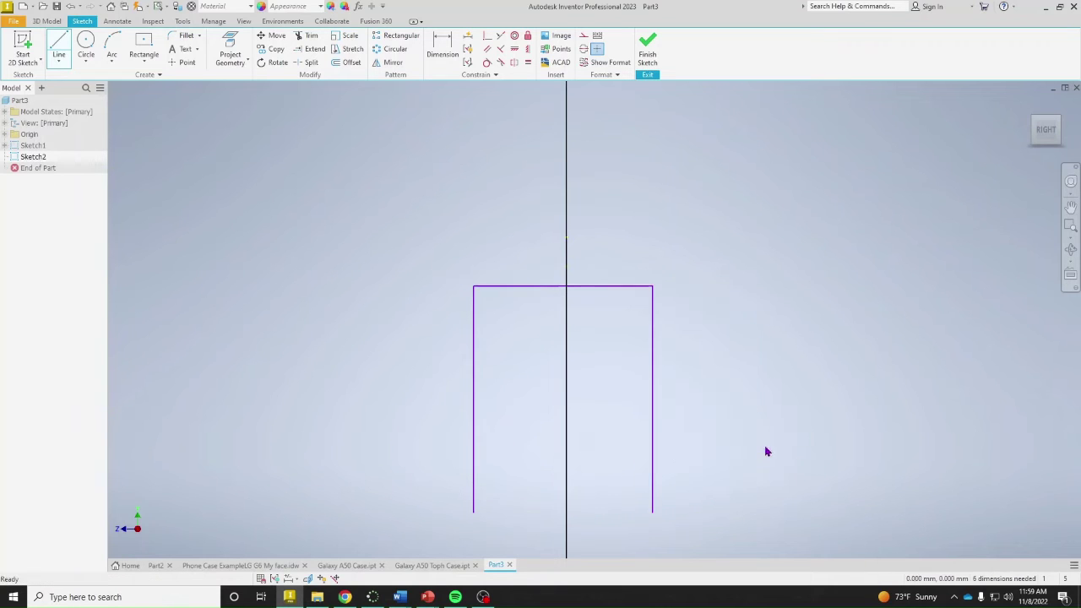
Dimension the profile's horizontal top line to 7.7 mm and end the Dimension command
click(444, 43)
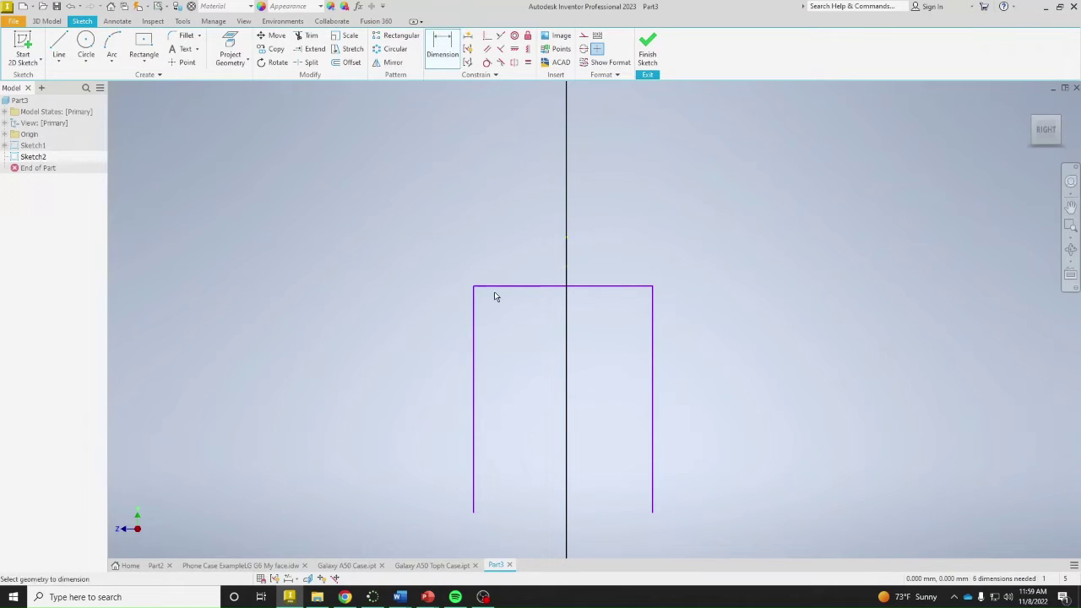
click(513, 287)
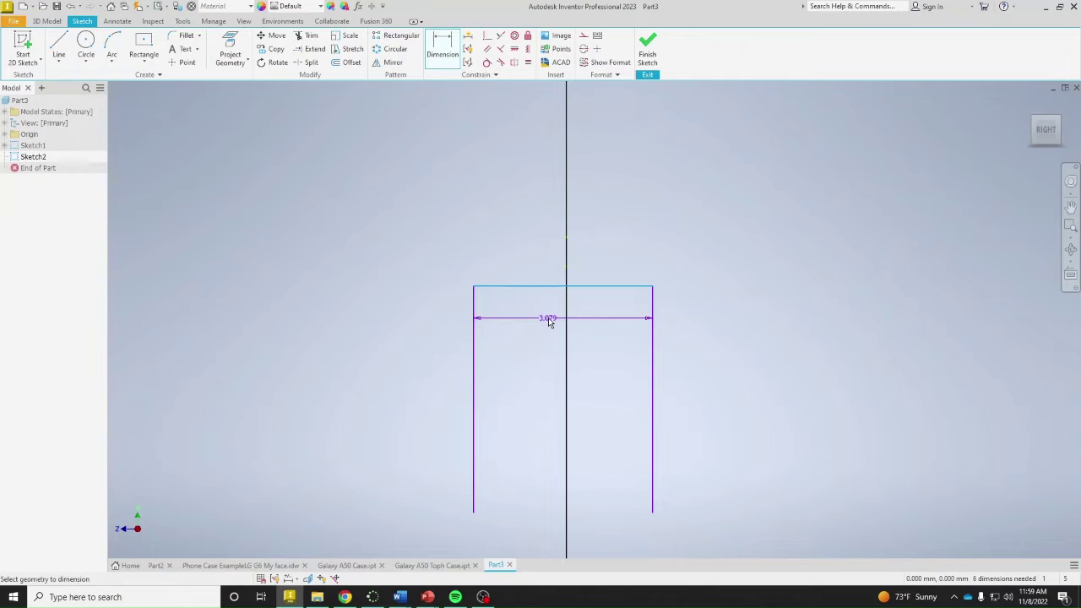
click(554, 322)
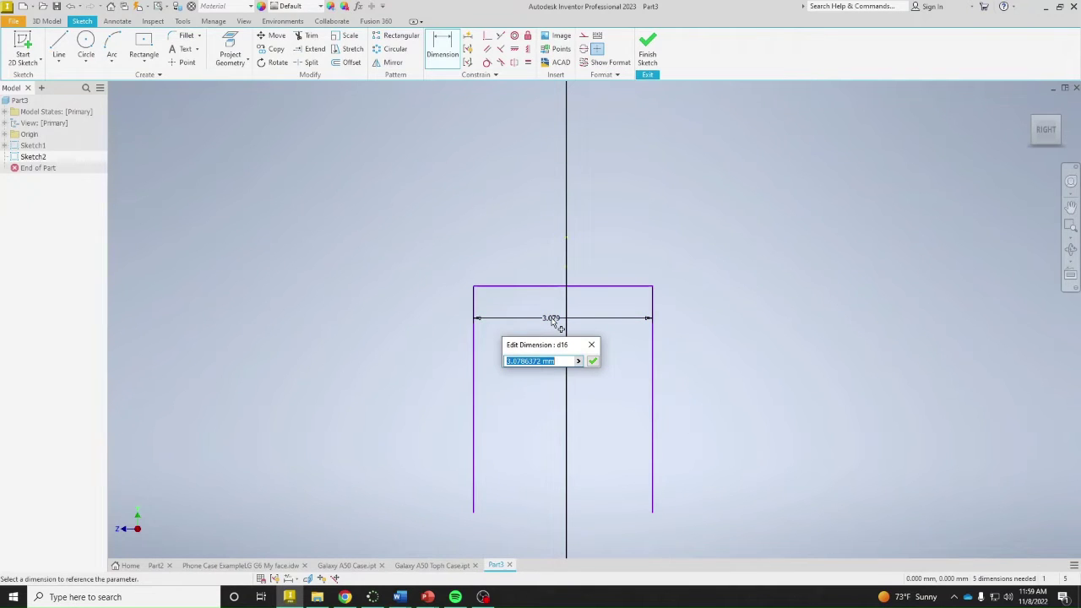
text(7.7)
key(Return)
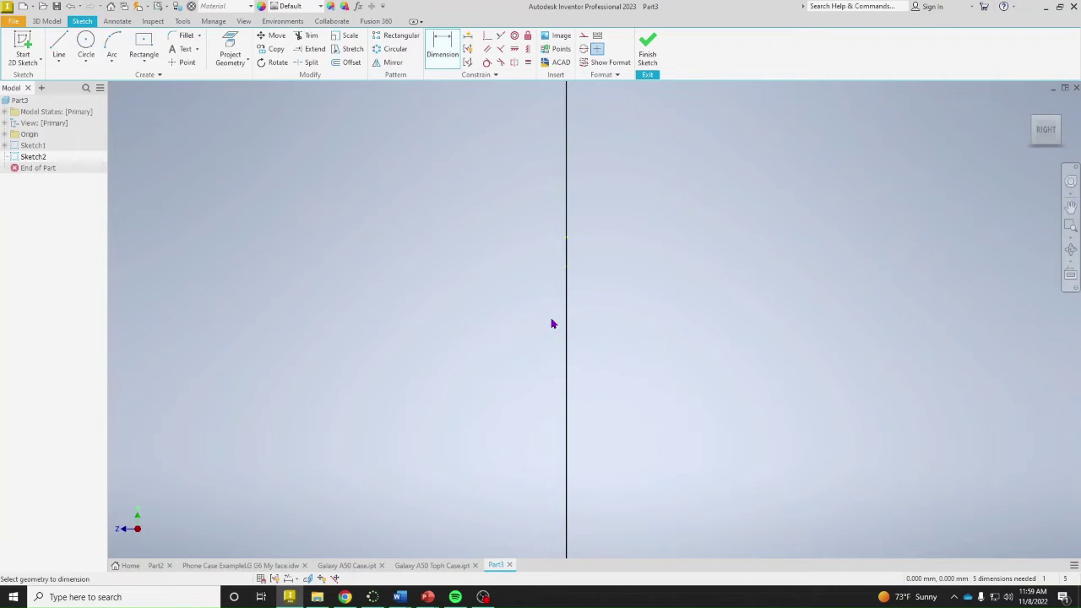
scroll(552, 323, down, 8)
scroll(590, 185, down, 4)
scroll(611, 322, down, 4)
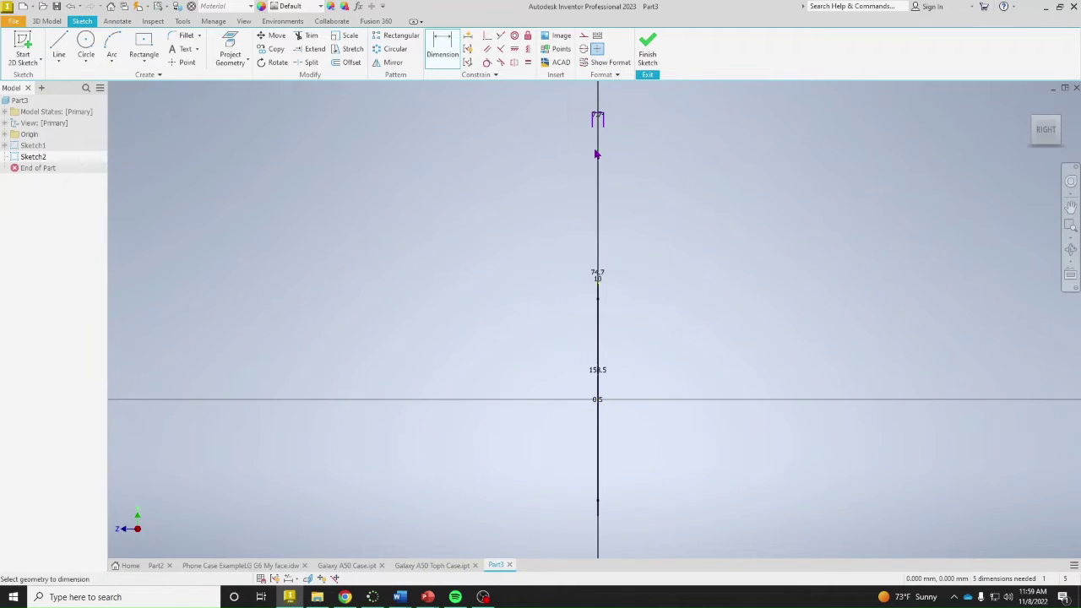
scroll(600, 117, up, 2)
right_click(632, 130)
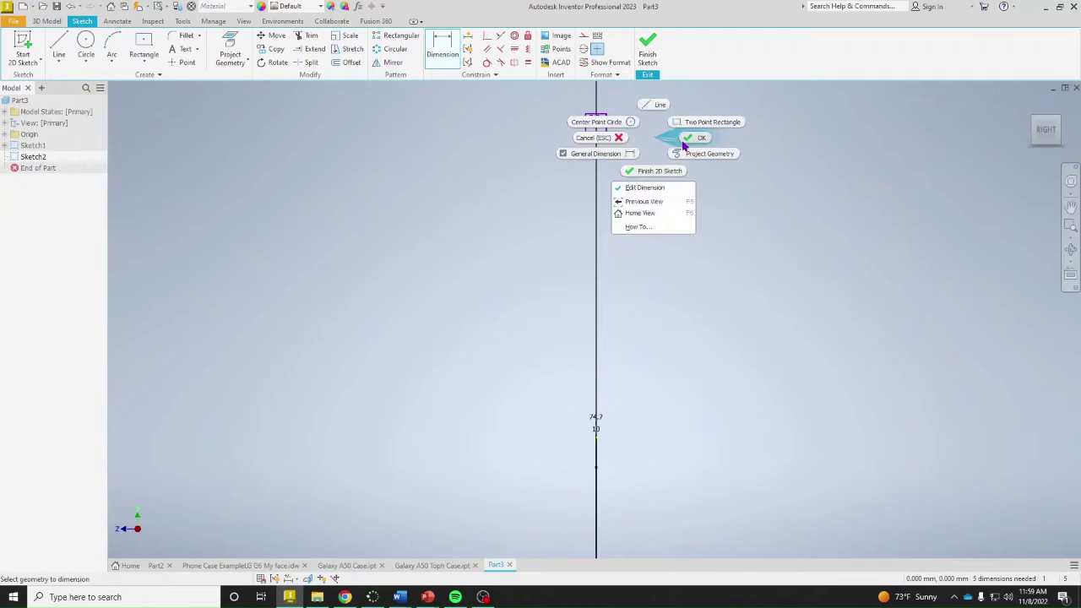
click(681, 138)
Constrain the midpoint of the profile's top line coincident with the upper end point of the inner phone outline
drag(541, 87, 661, 174)
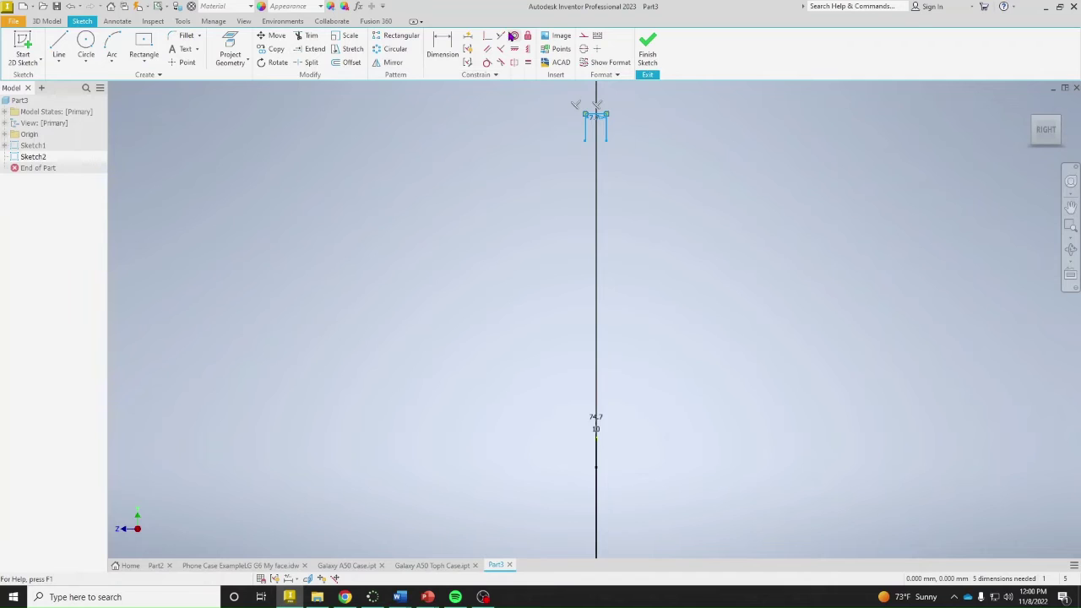
click(486, 37)
click(597, 117)
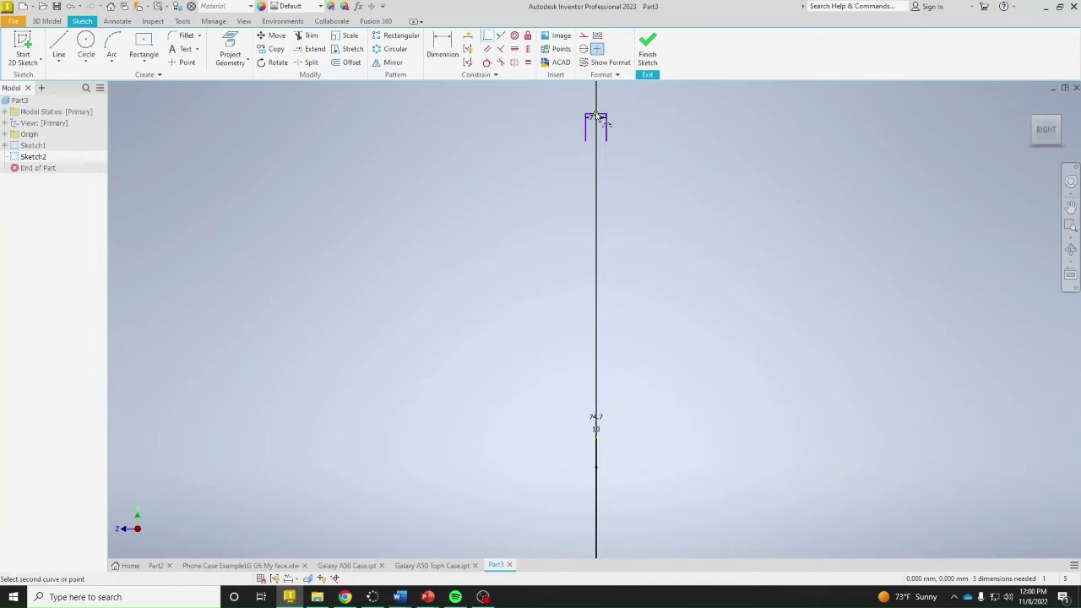
scroll(605, 469, up, 5)
scroll(578, 342, up, 5)
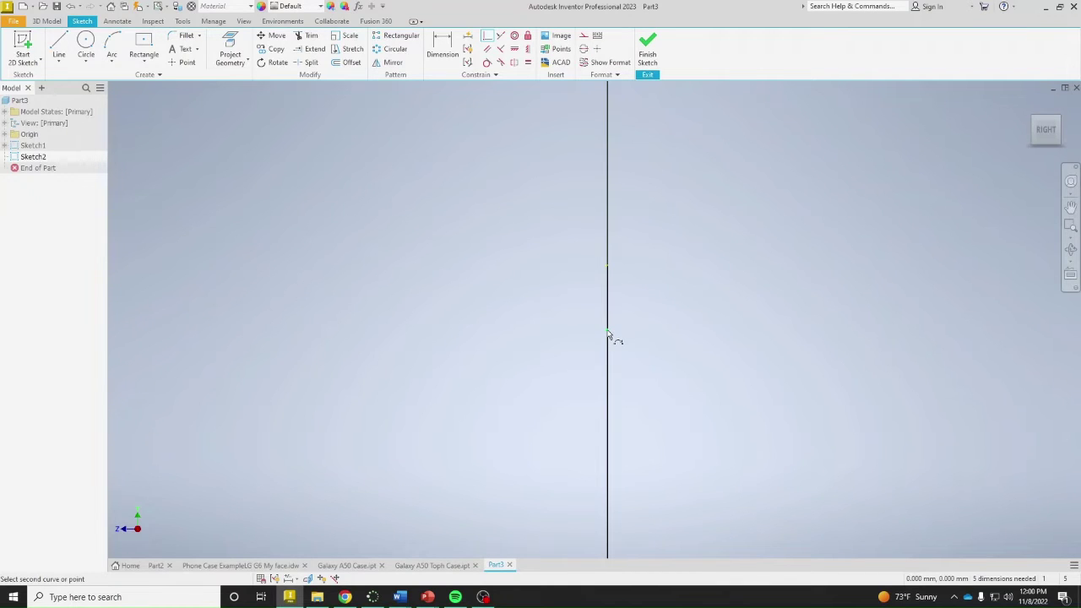
click(607, 330)
scroll(636, 336, down, 4)
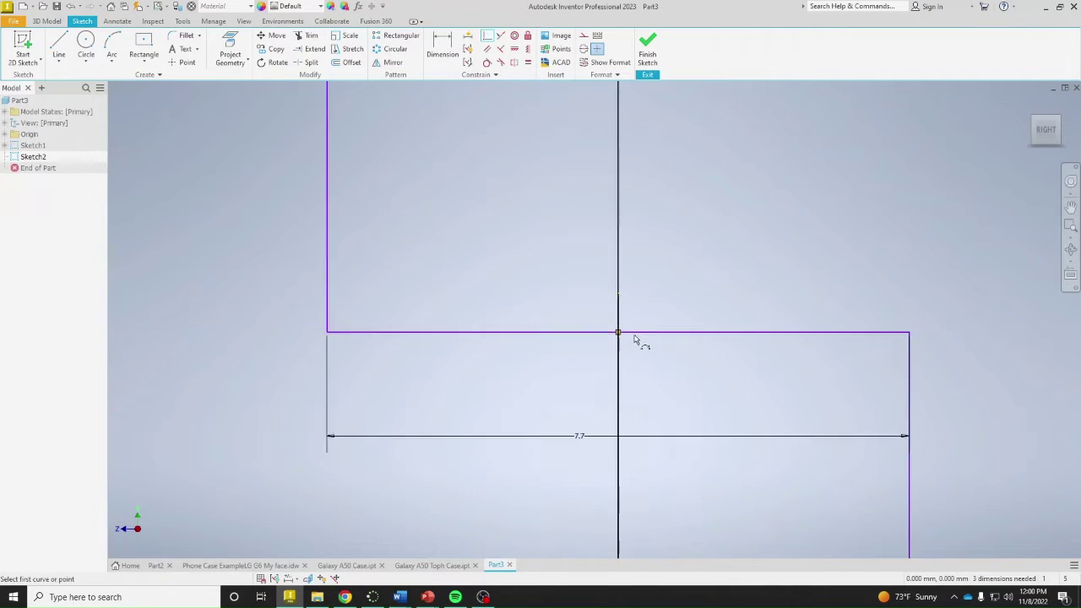
key(Escape)
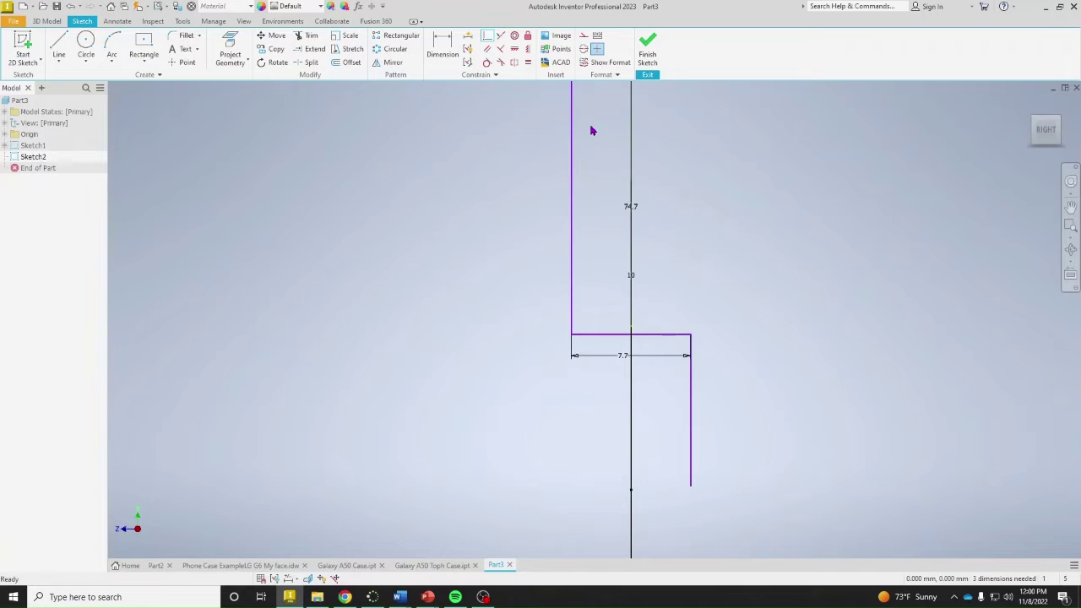
Delete the profile's left side line that extends upward from the top line
scroll(591, 128, down, 4)
middle_drag(586, 134, 560, 467)
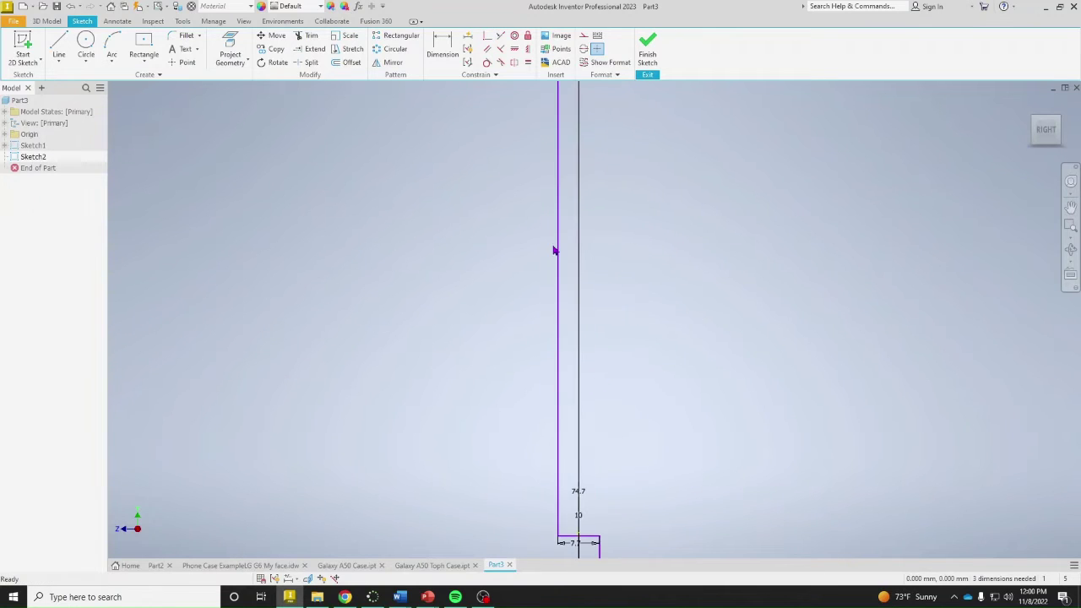
click(557, 246)
key(Delete)
Redraw the left side as a vertical line about 9.5 mm long running down from the top line's left end
middle_drag(617, 414, 621, 127)
scroll(579, 252, up, 8)
scroll(569, 211, up, 3)
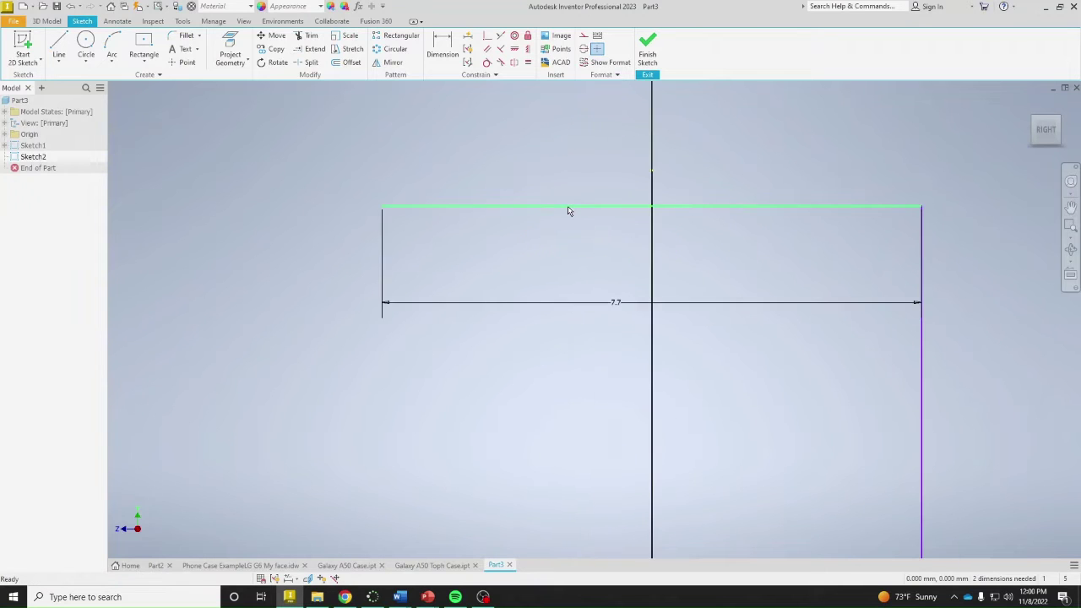
key(l)
click(382, 207)
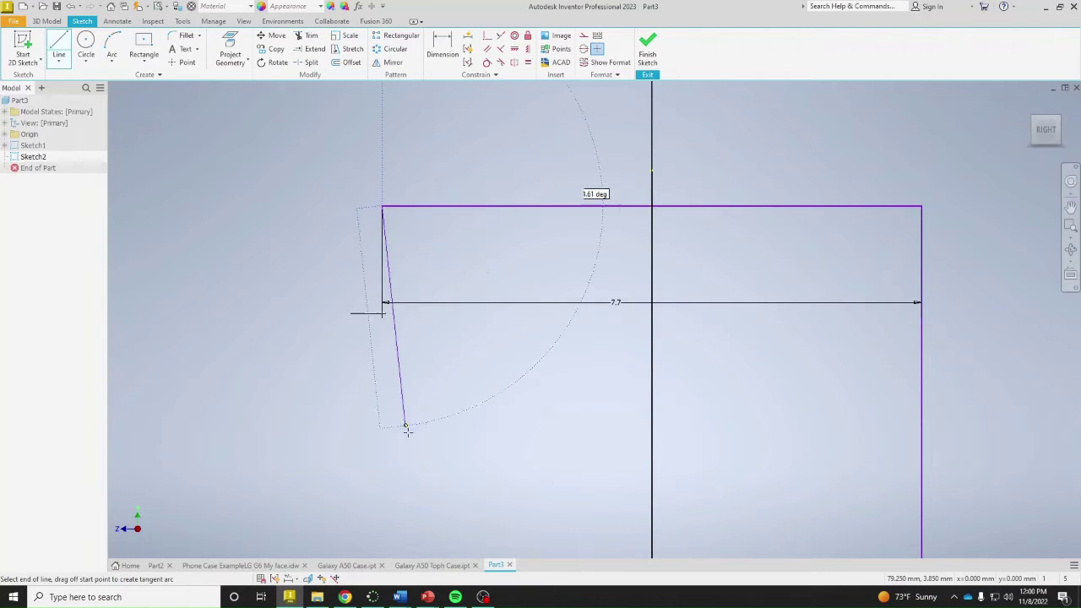
middle_drag(420, 423, 426, 357)
scroll(428, 363, down, 5)
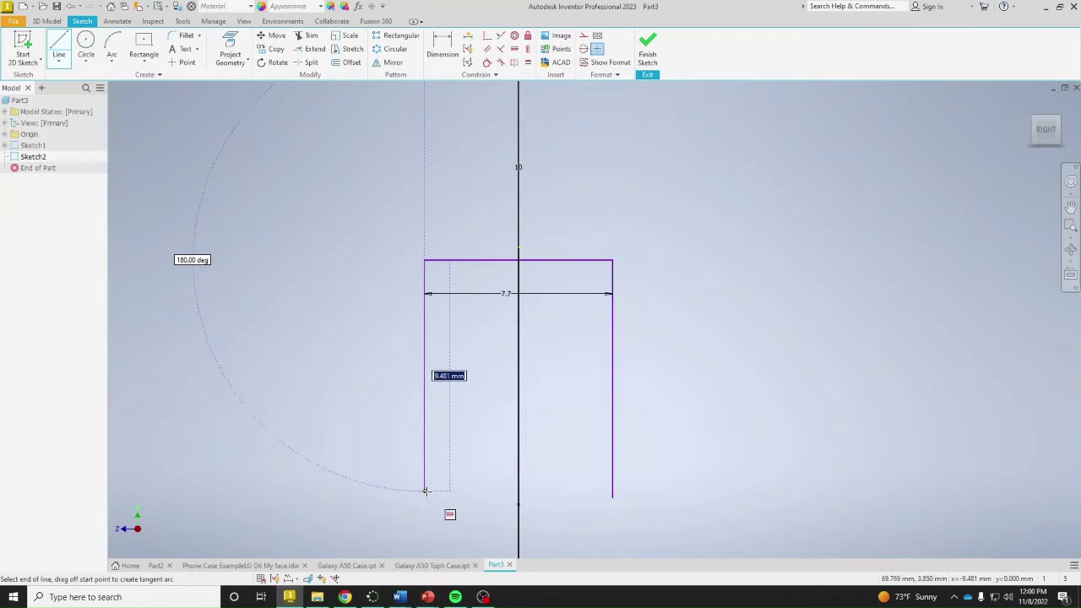
click(424, 490)
right_click(492, 457)
click(532, 457)
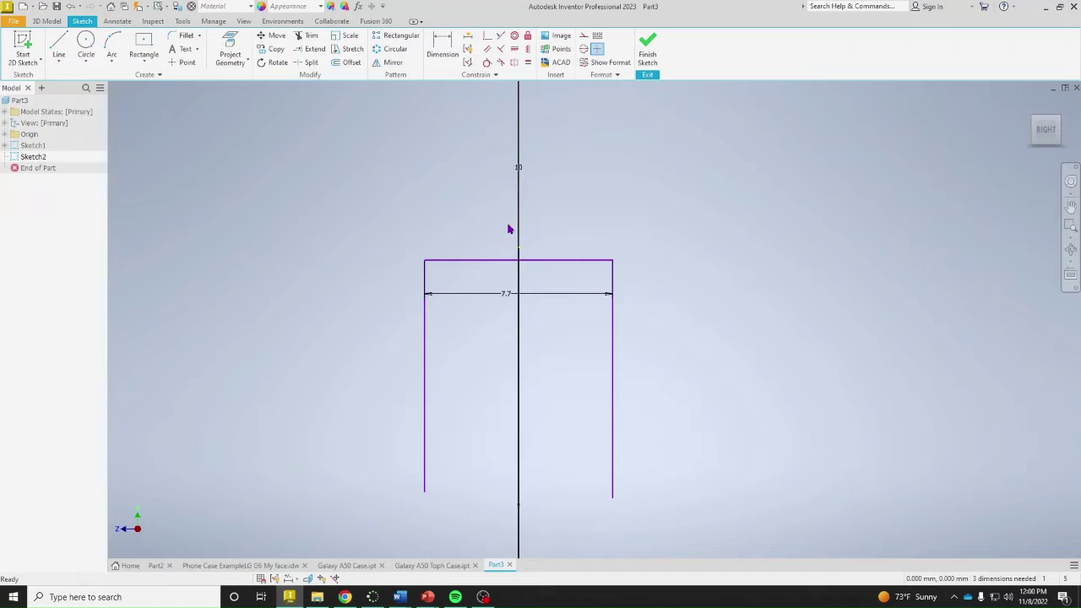
Draw a two-point rectangle about 11.2 mm wide and 1.8 mm high just above the three-sided profile
click(59, 40)
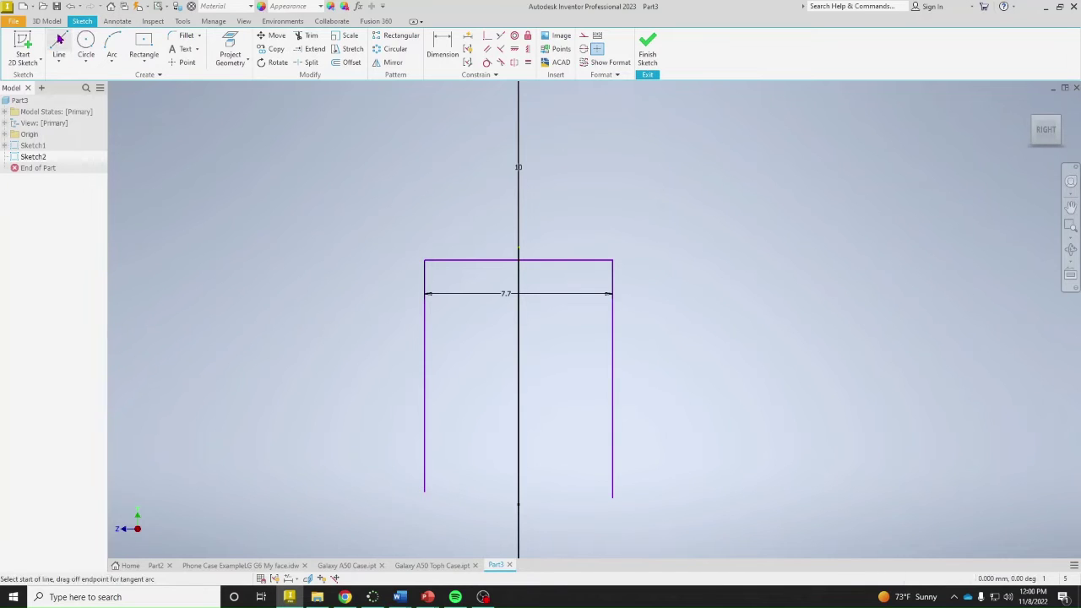
click(144, 46)
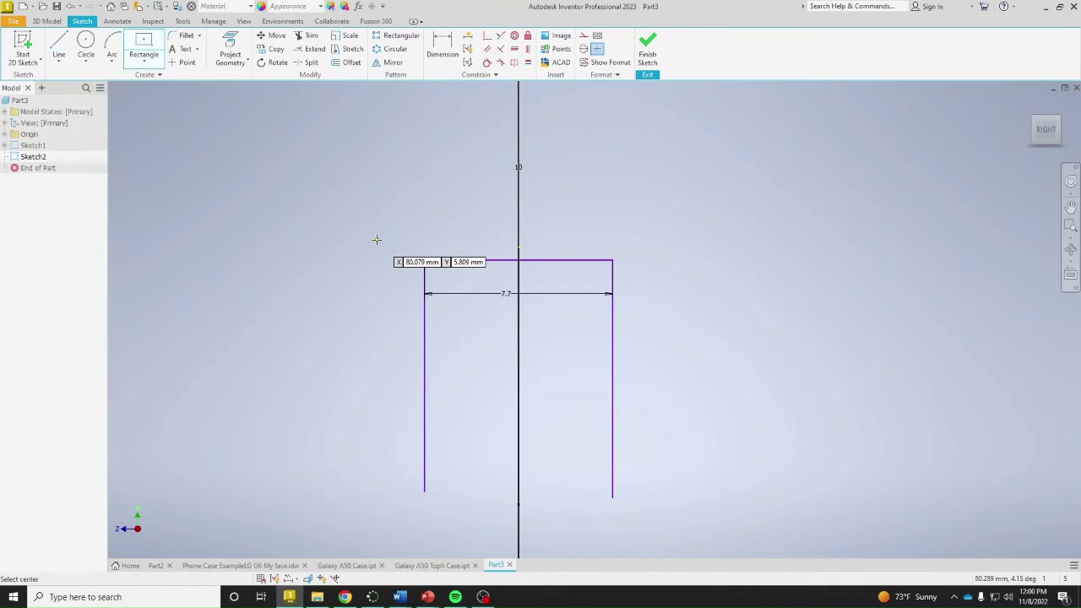
click(144, 61)
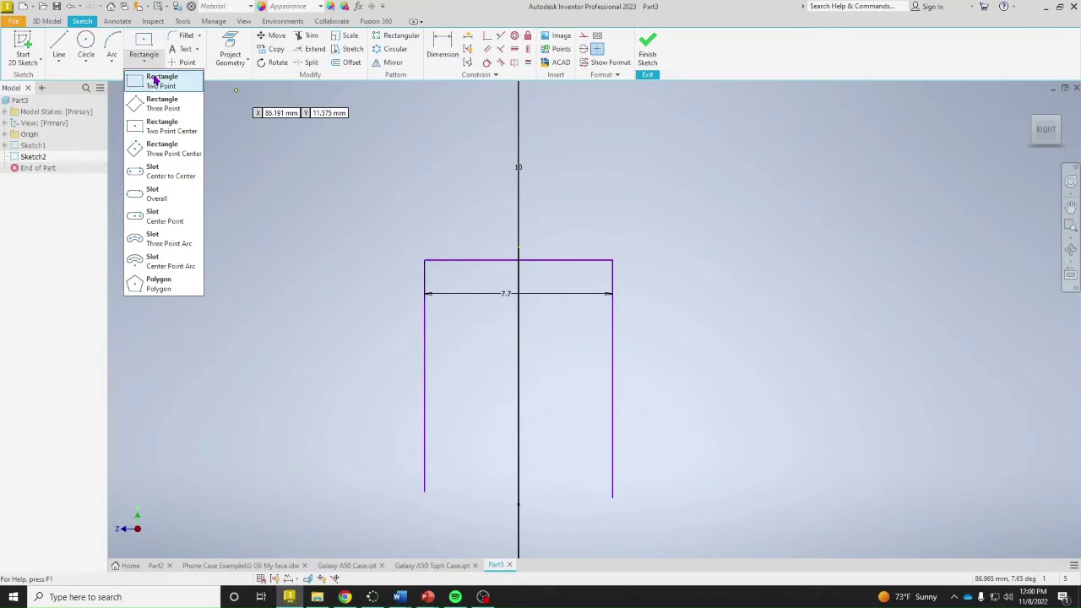
click(162, 86)
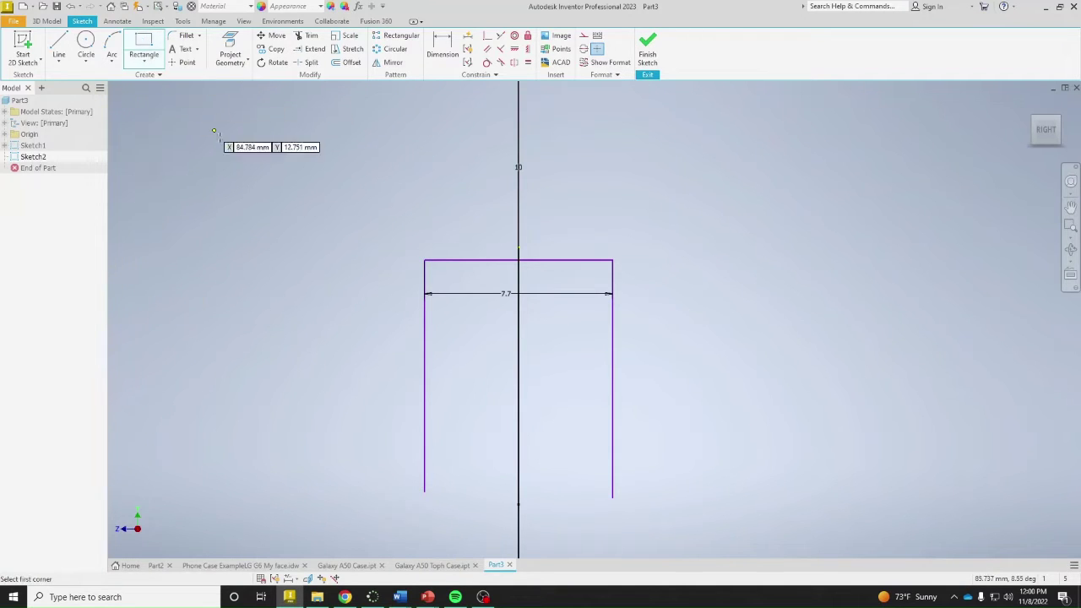
click(381, 234)
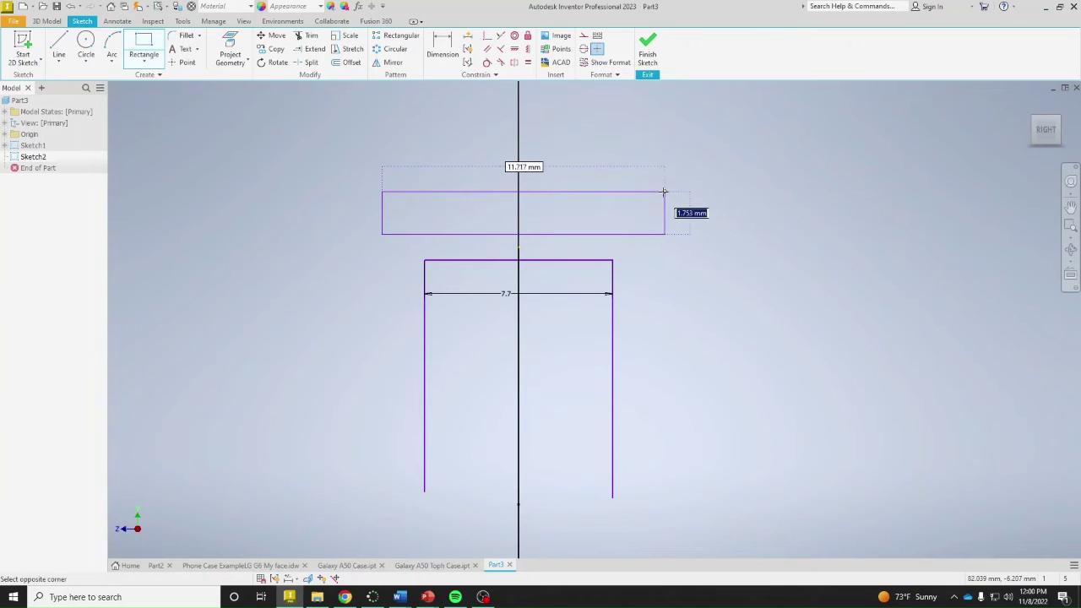
click(654, 191)
right_click(702, 207)
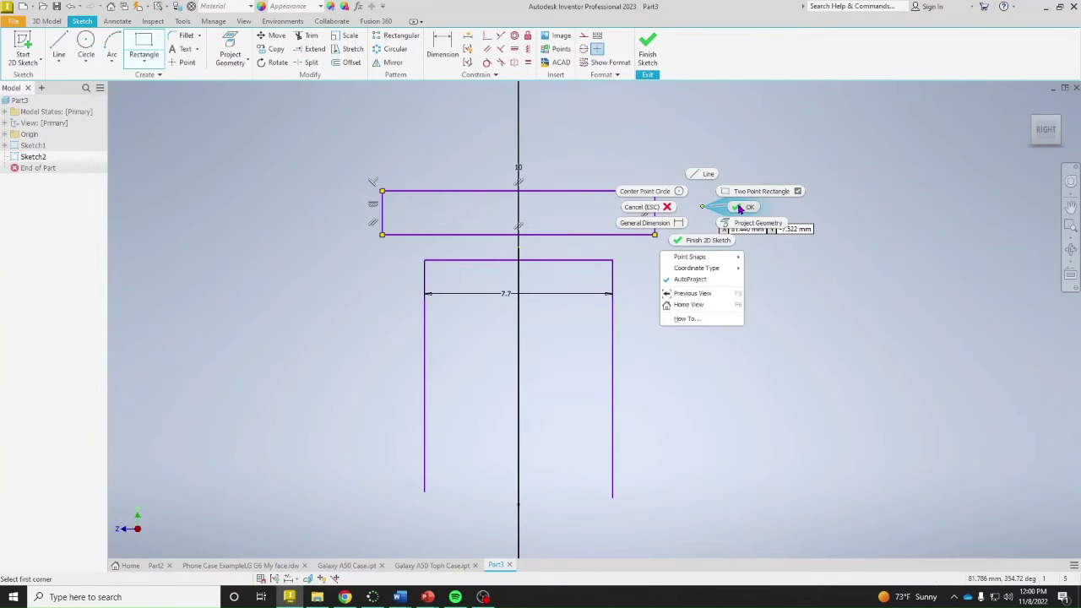
click(741, 208)
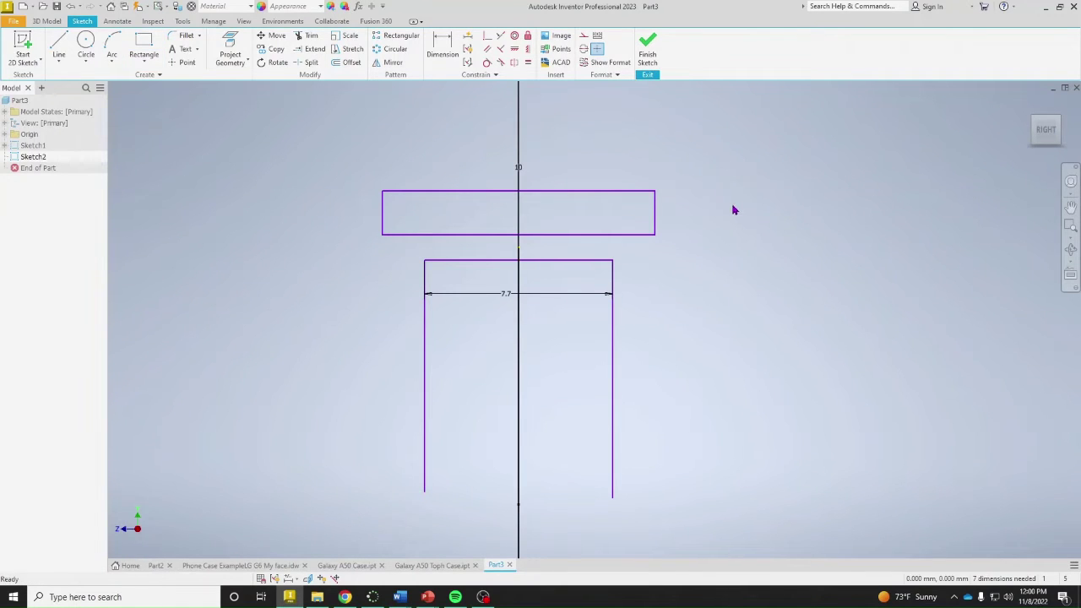
Constrain the midpoint of the rectangle's lower edge coincident with the upper end point of the offset phone outline
click(488, 37)
click(519, 241)
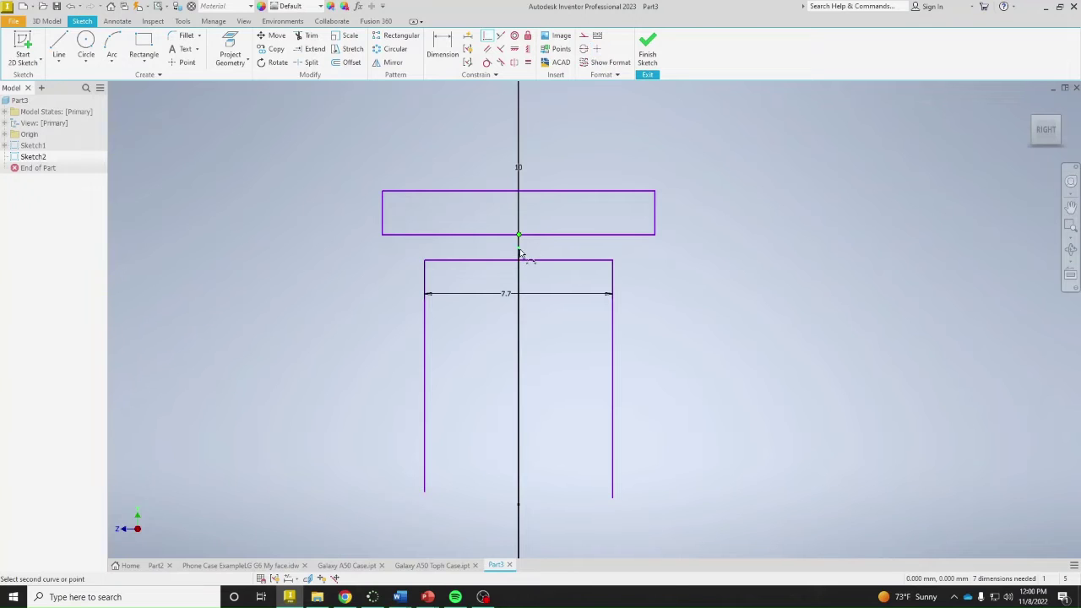
click(519, 251)
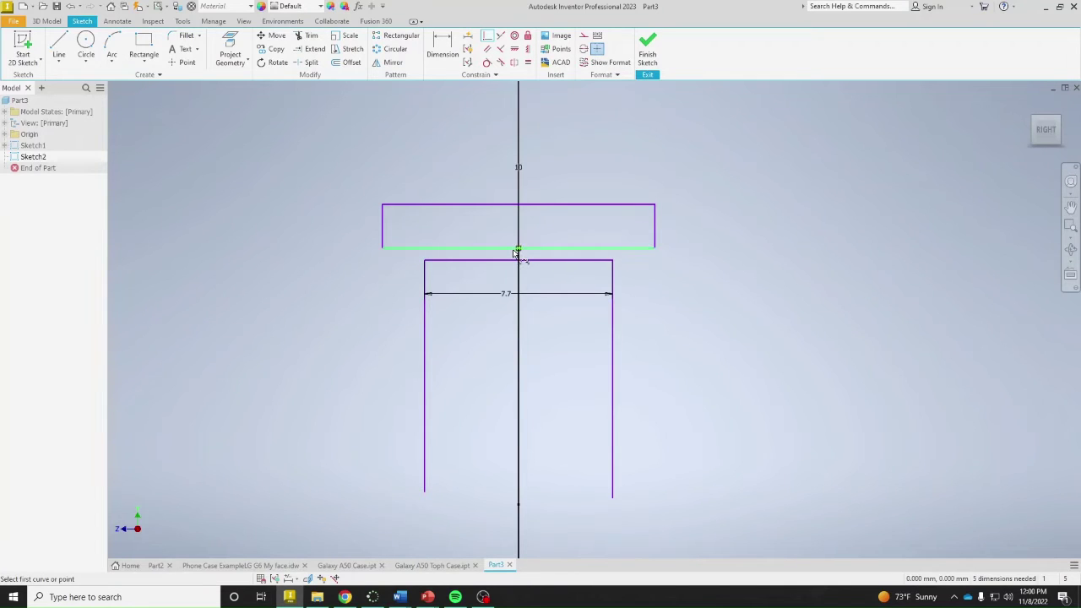
right_click(764, 290)
click(800, 290)
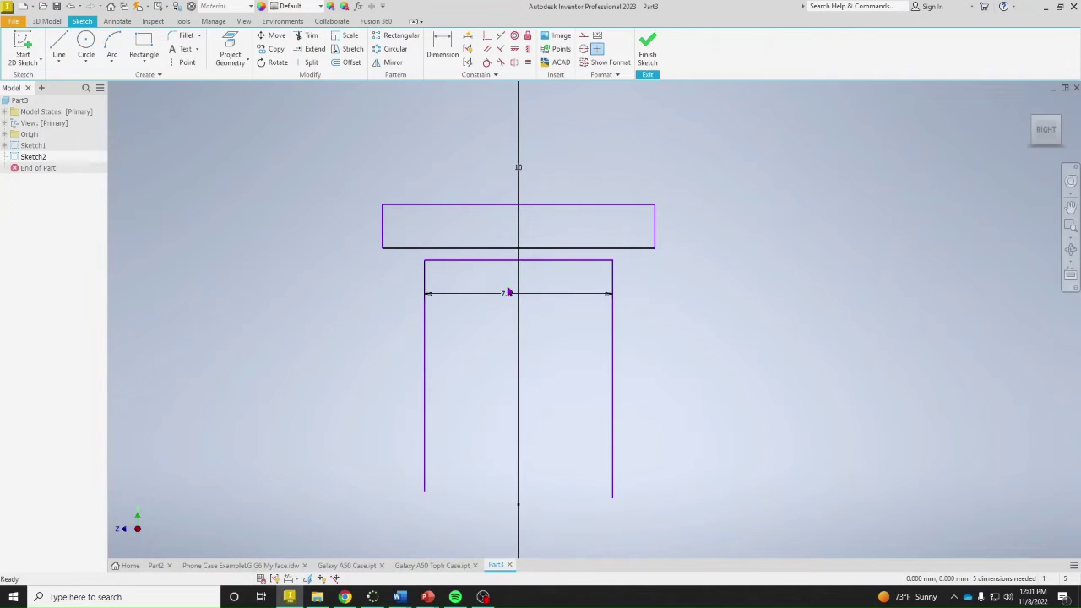
Dimension the horizontal gap between the profile's left side line and the rectangle's left edge to 0.5 mm
click(435, 56)
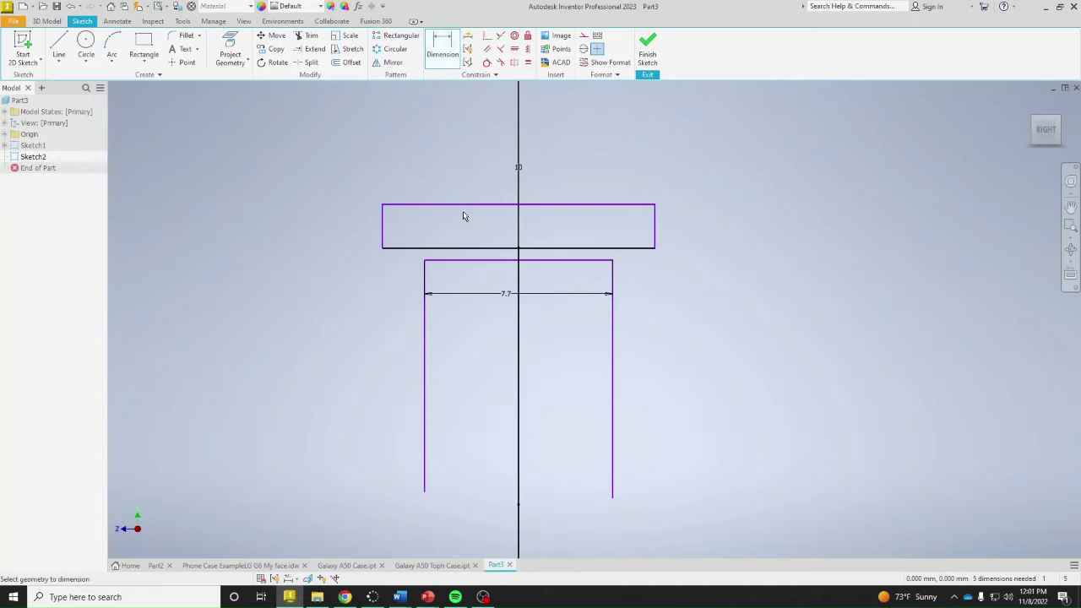
click(424, 273)
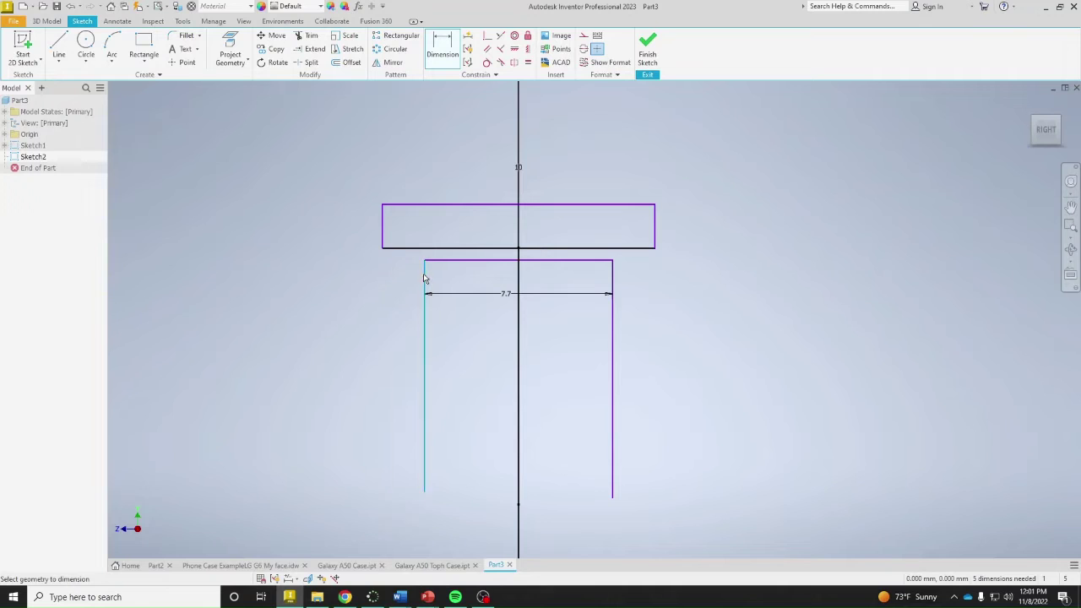
click(381, 237)
click(399, 296)
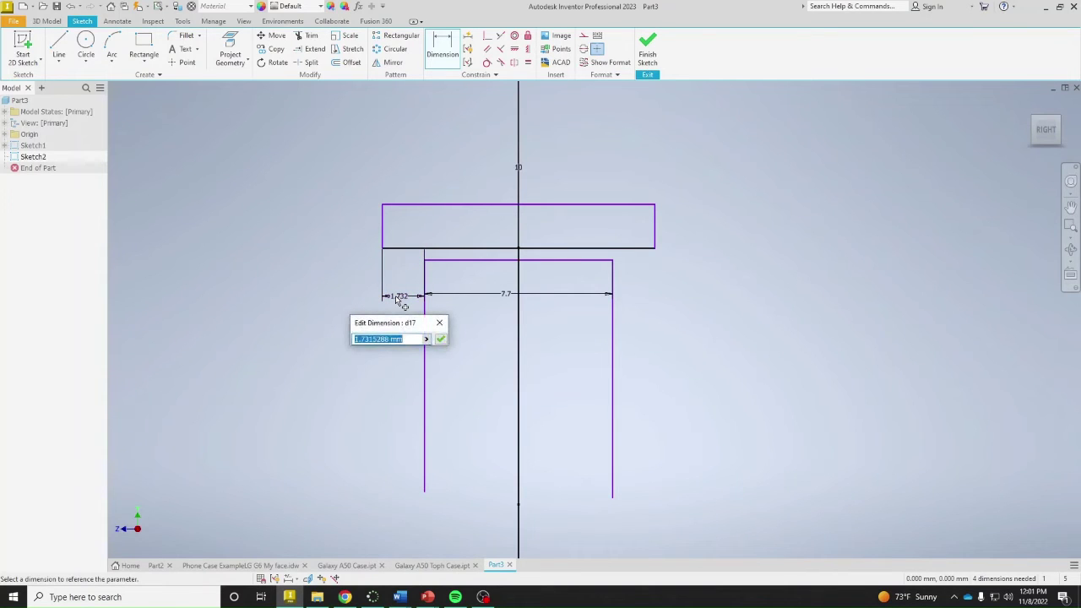
text(.5)
key(Return)
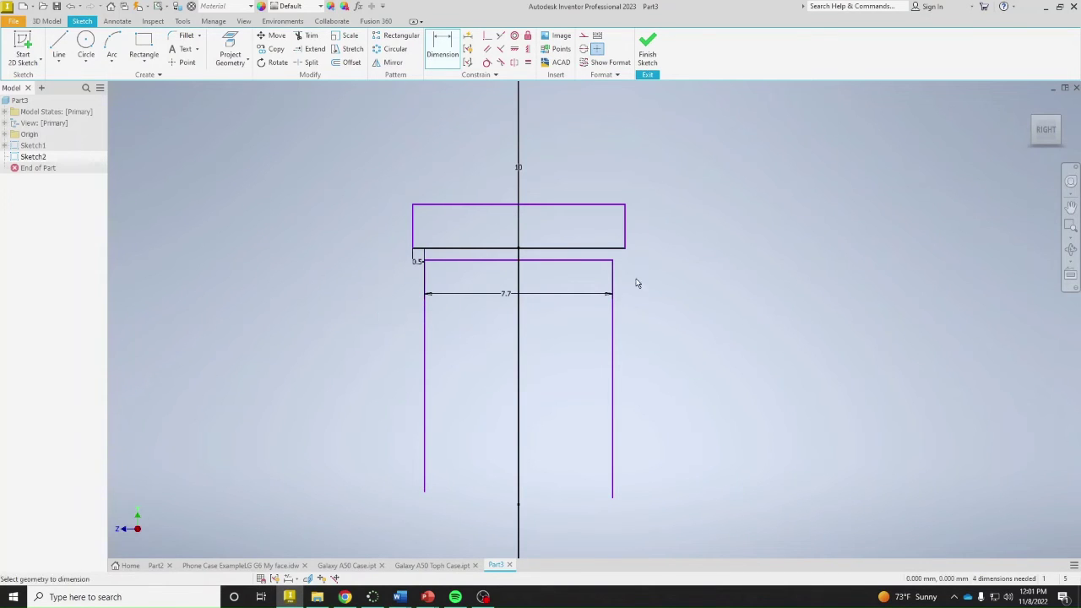
Add a driven dimension for the horizontal gap between the profile's right side line and the rectangle's right edge
click(611, 281)
click(624, 230)
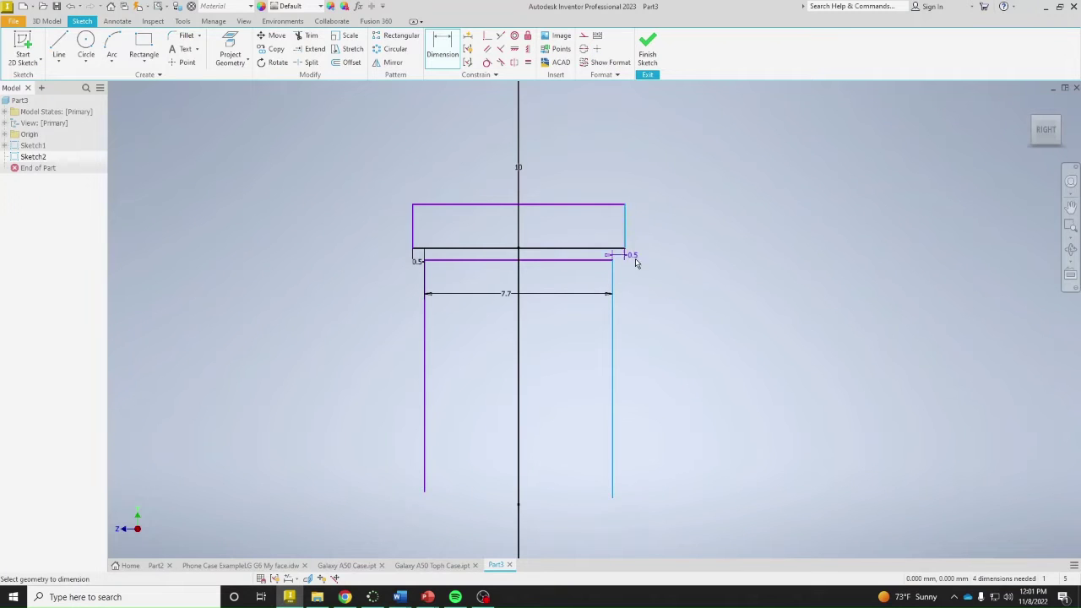
click(657, 285)
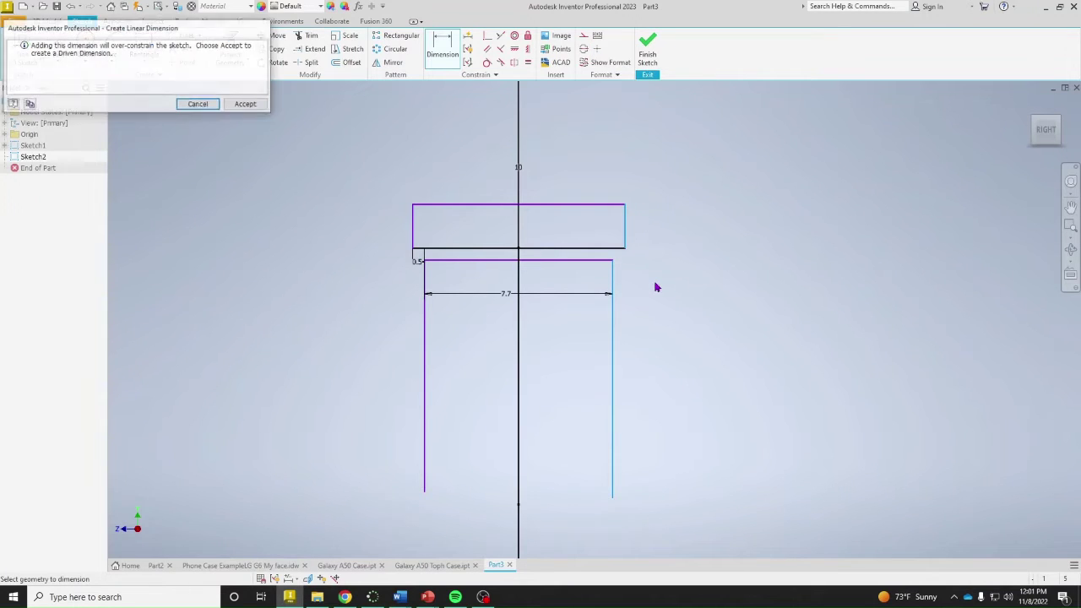
click(245, 102)
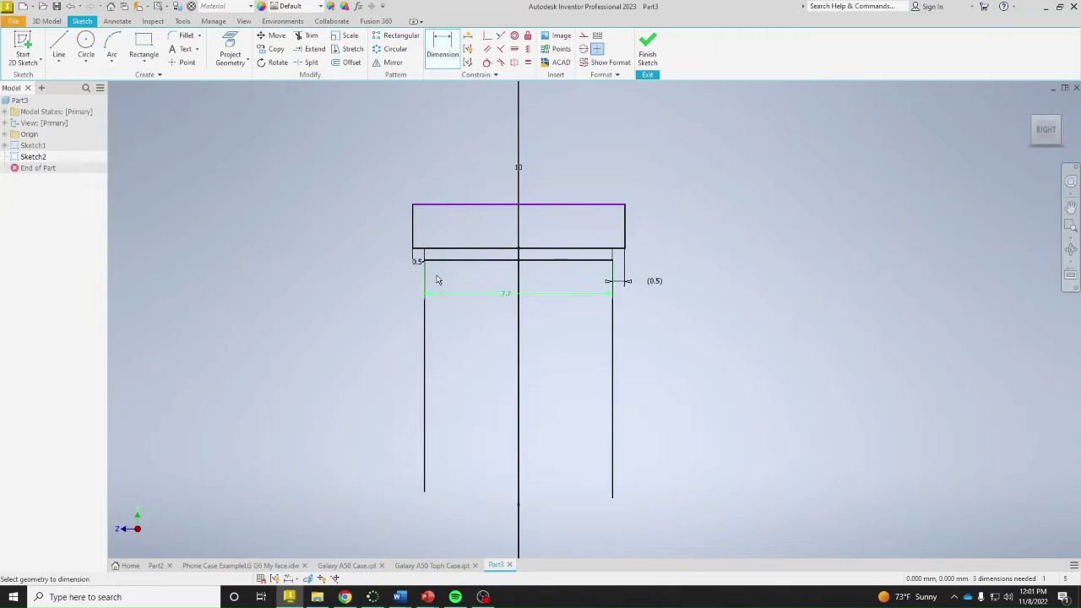
Draw two rectangles as side legs down and outward from the rectangle's upper corners, the left one about 2.6 mm wide and the right one longer
click(150, 49)
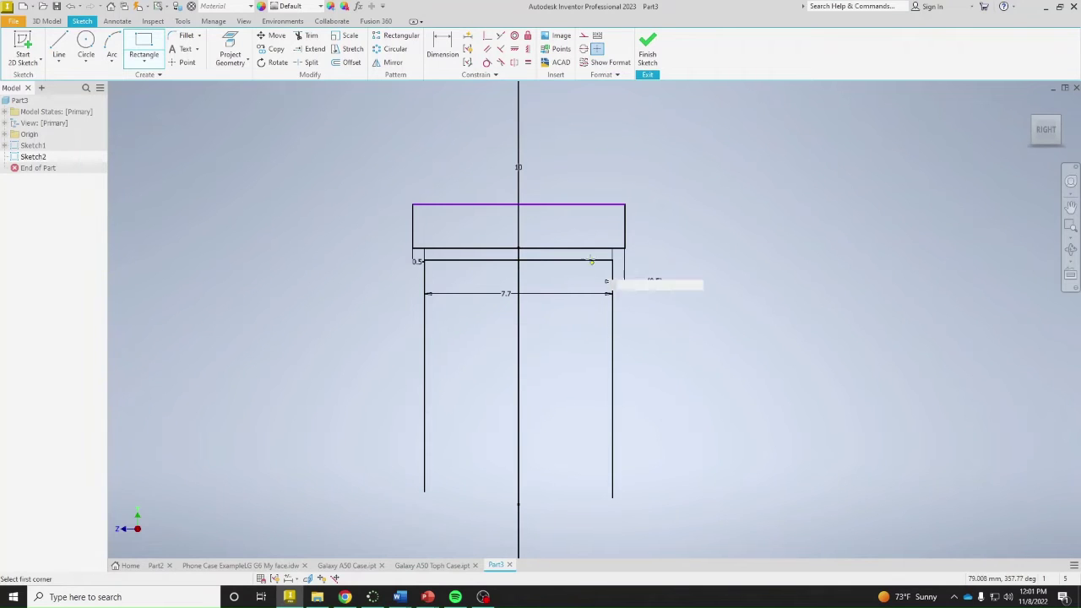
click(414, 204)
click(350, 368)
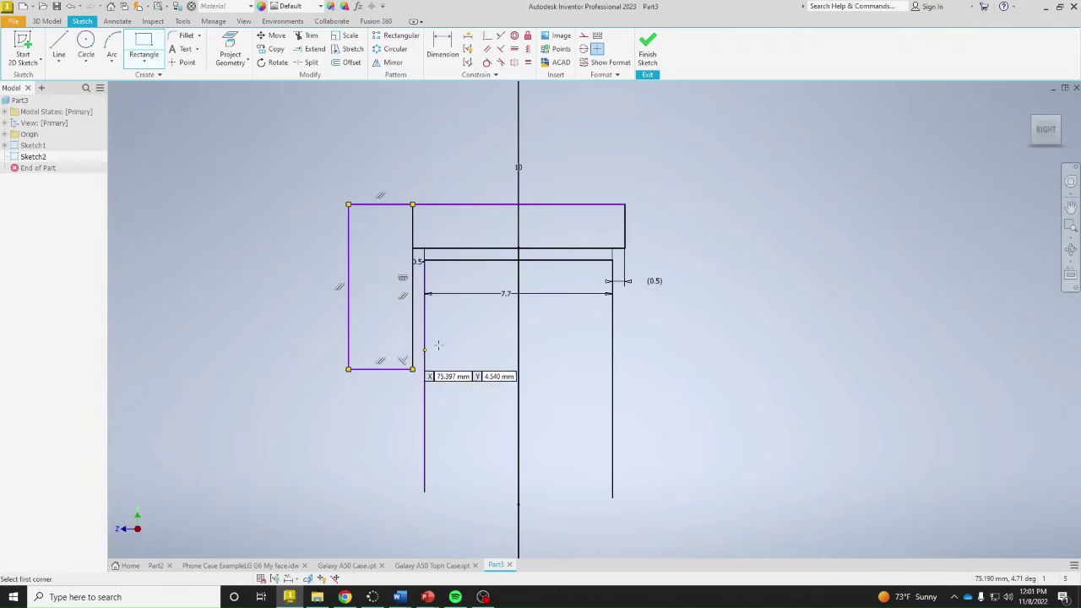
click(625, 204)
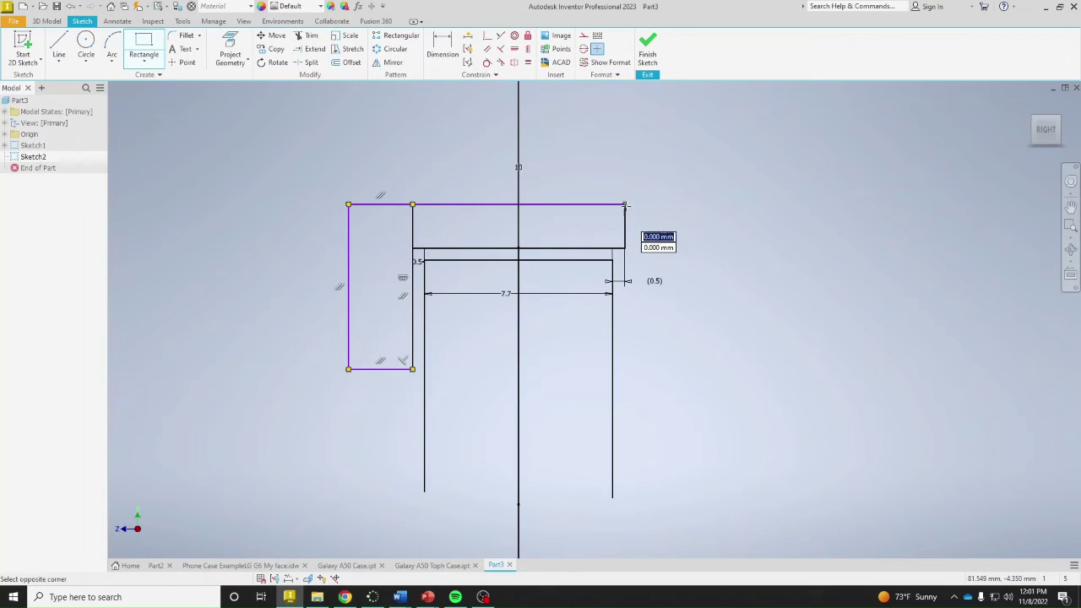
click(674, 421)
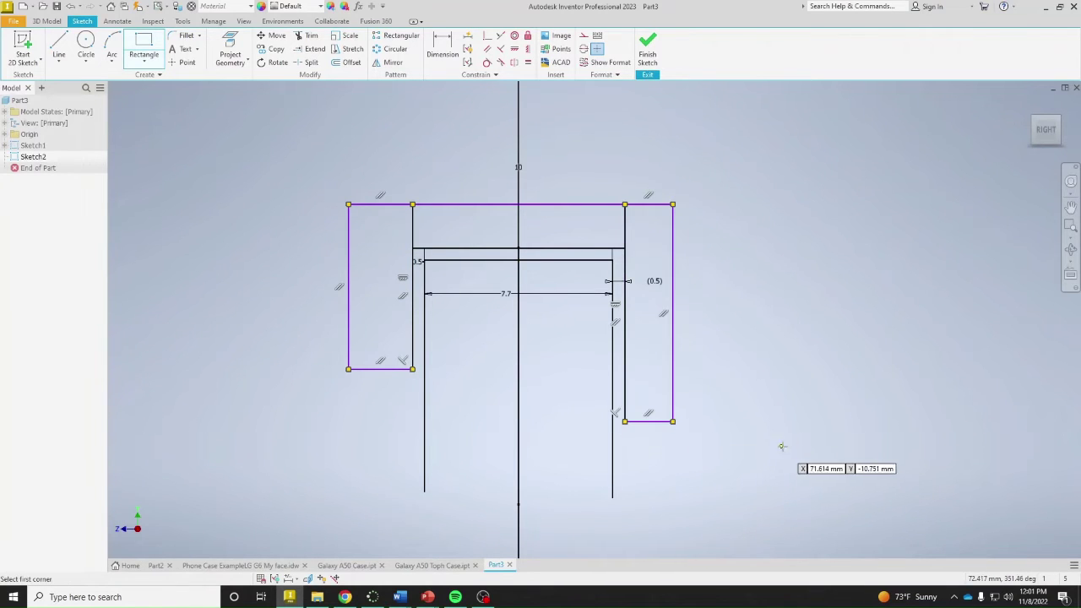
right_click(783, 446)
click(826, 445)
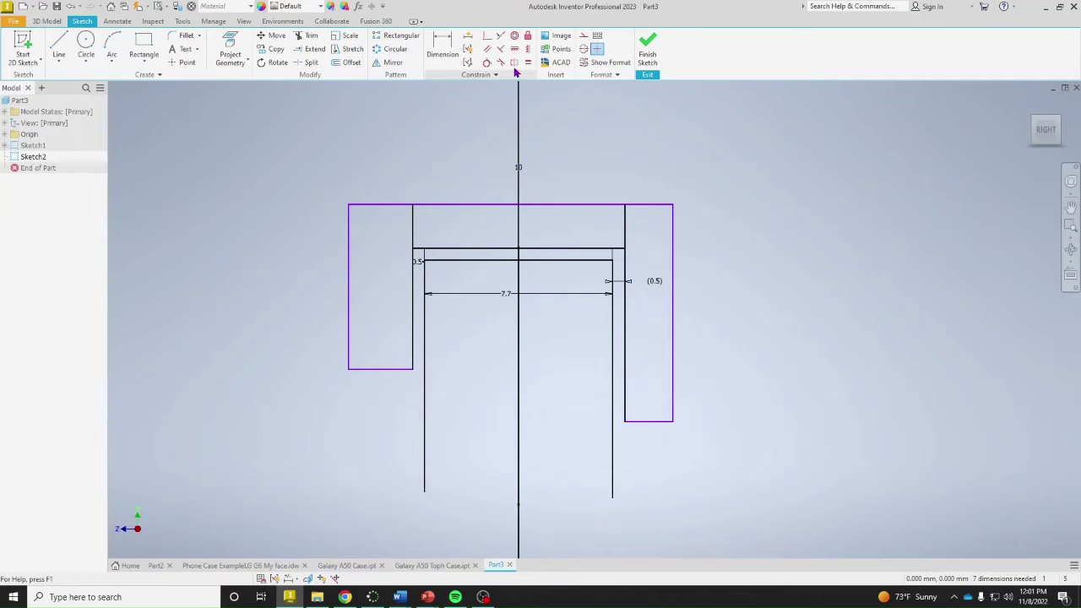
Fillet the outer upper corners of both side legs with a 2 mm radius
click(186, 36)
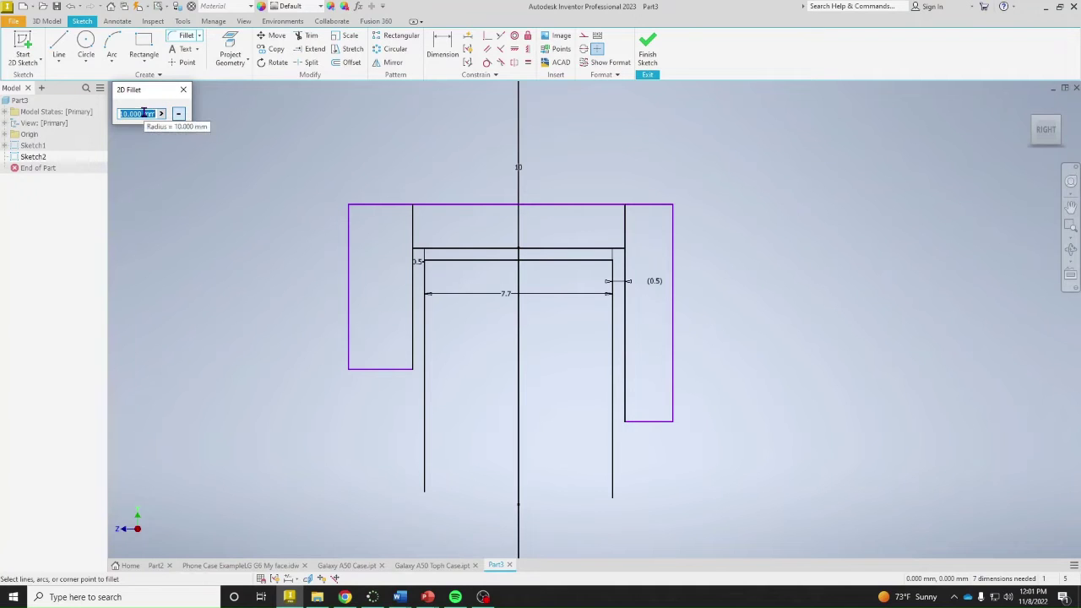
click(349, 252)
click(377, 208)
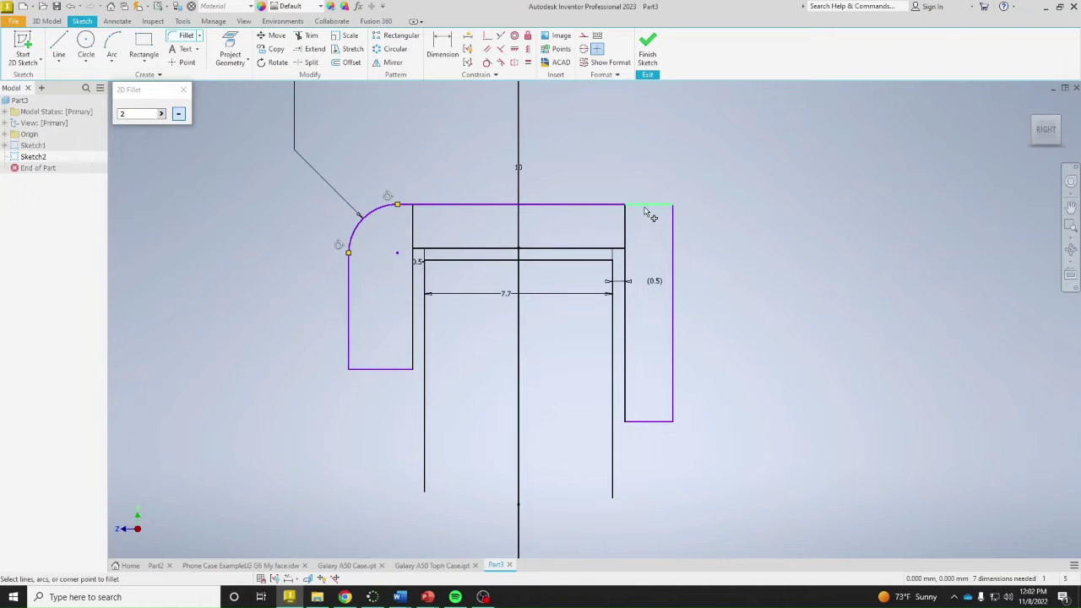
click(677, 245)
right_click(739, 270)
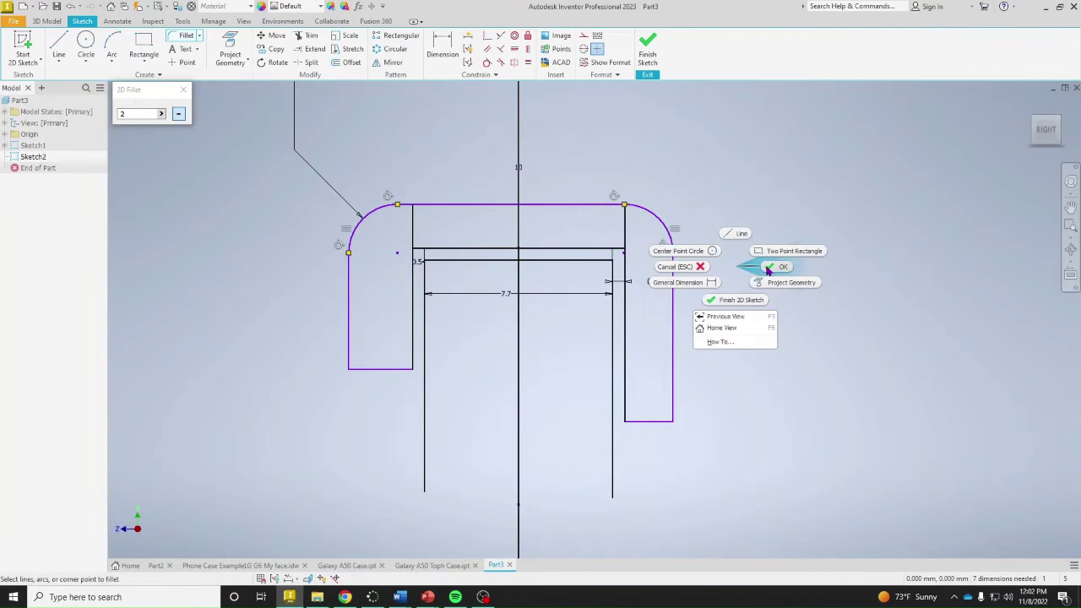
click(765, 270)
Dimension the left leg's width to 2 mm between its inner and outer vertical edges
click(443, 47)
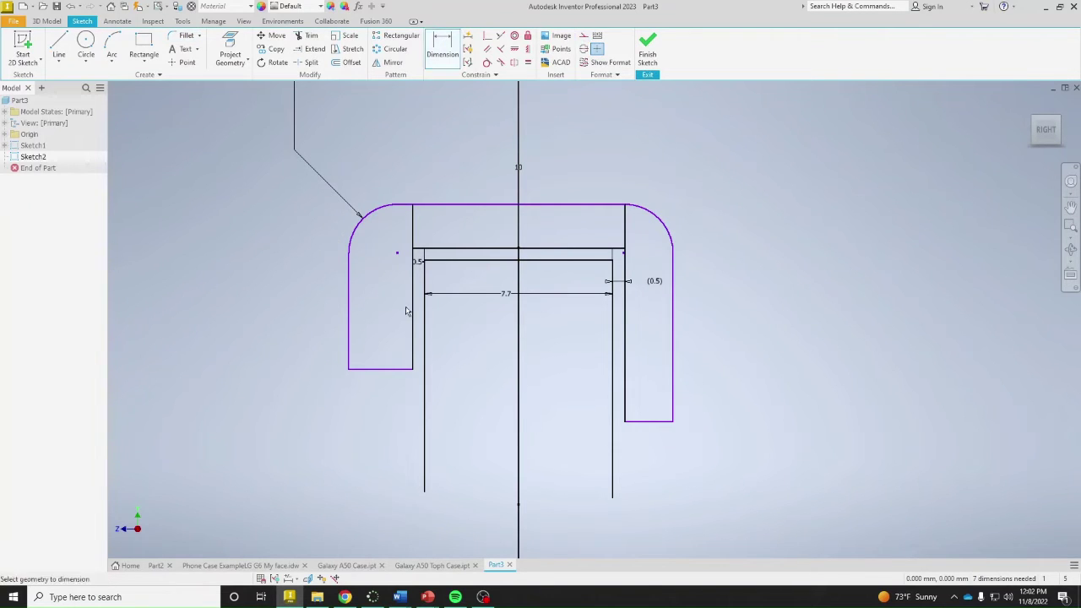
click(412, 311)
click(349, 309)
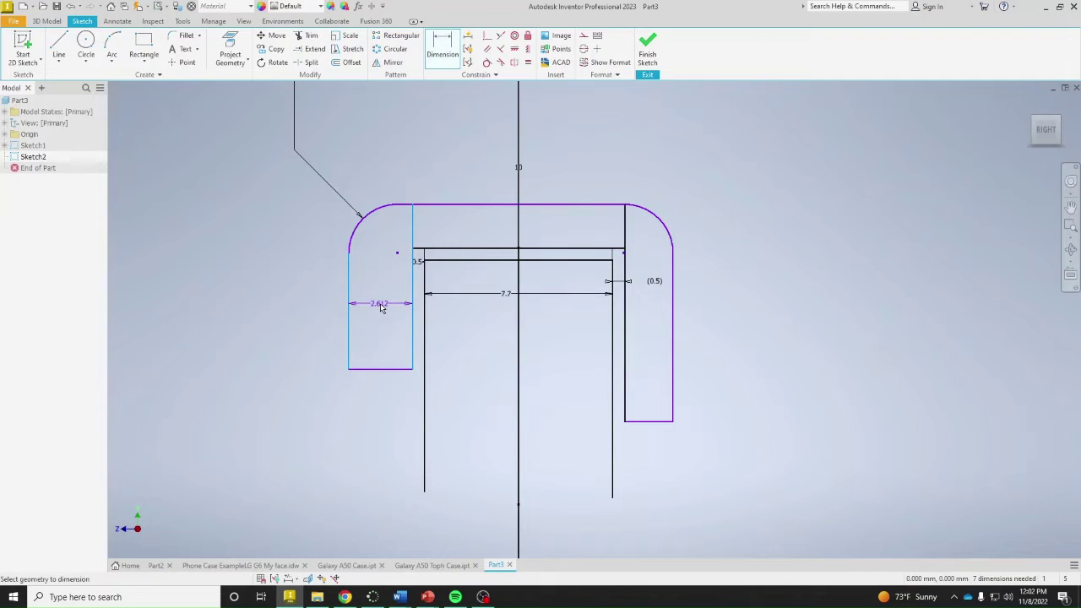
click(382, 306)
text(2)
key(Return)
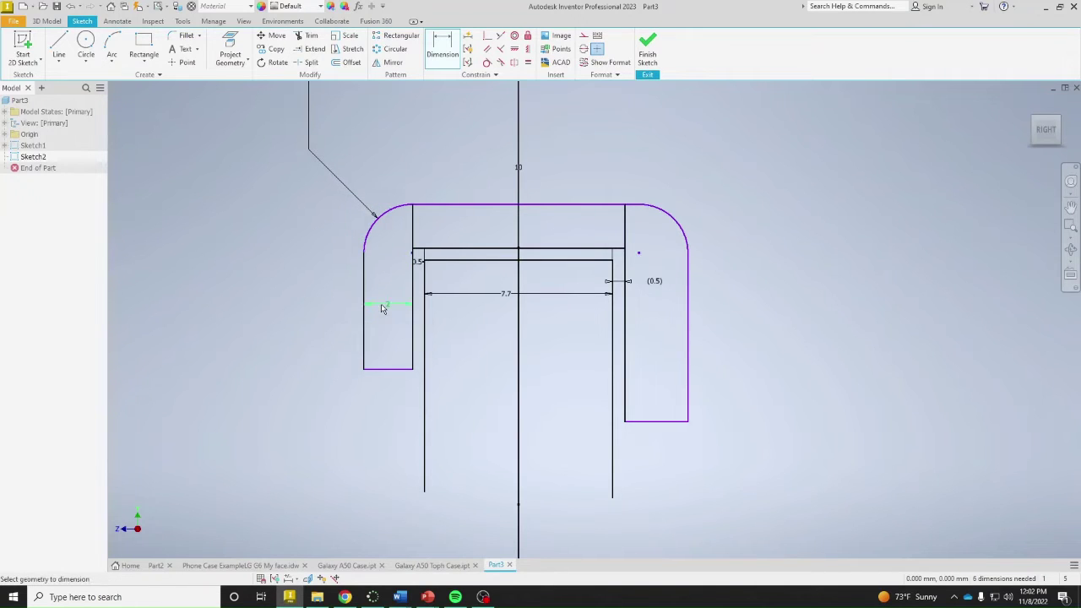
Dimension the right leg's width to 2 mm
click(626, 395)
click(663, 380)
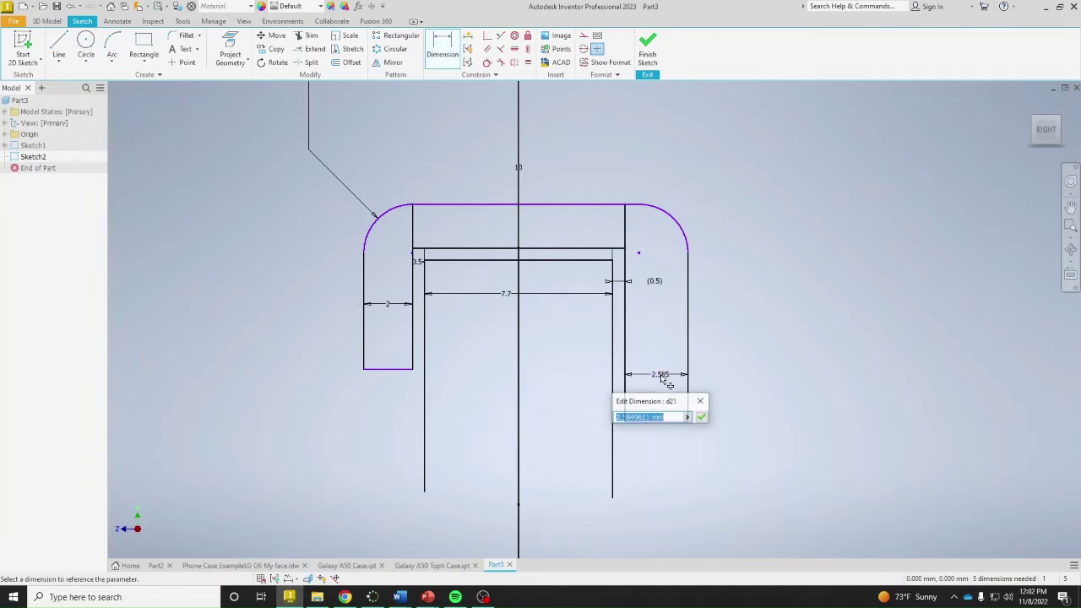
text(2)
key(Return)
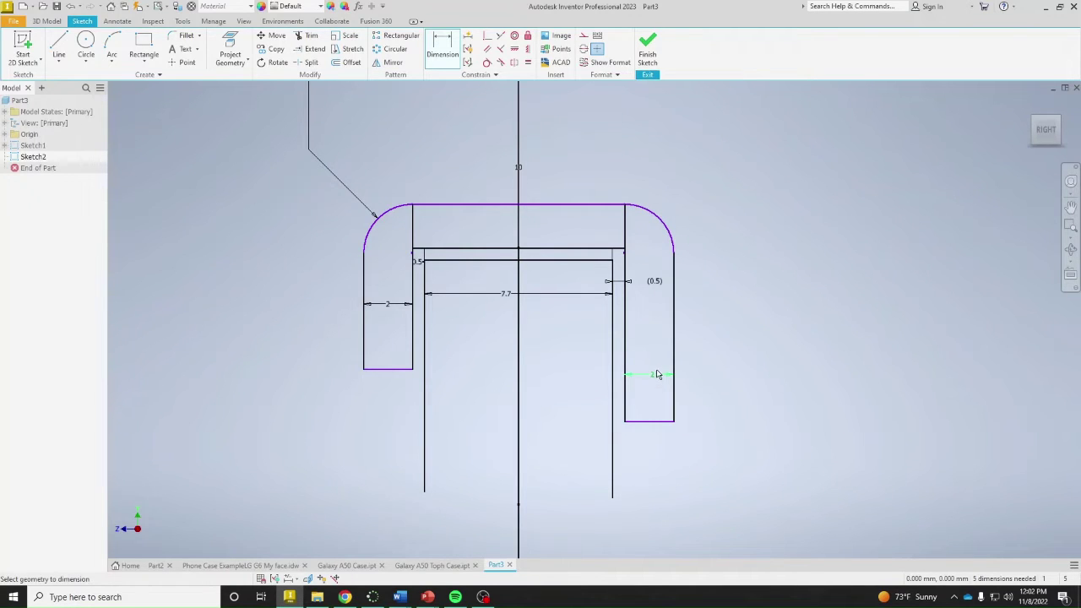
Dimension the height of the middle rectangle to 2 mm between its lower and upper edges
click(580, 250)
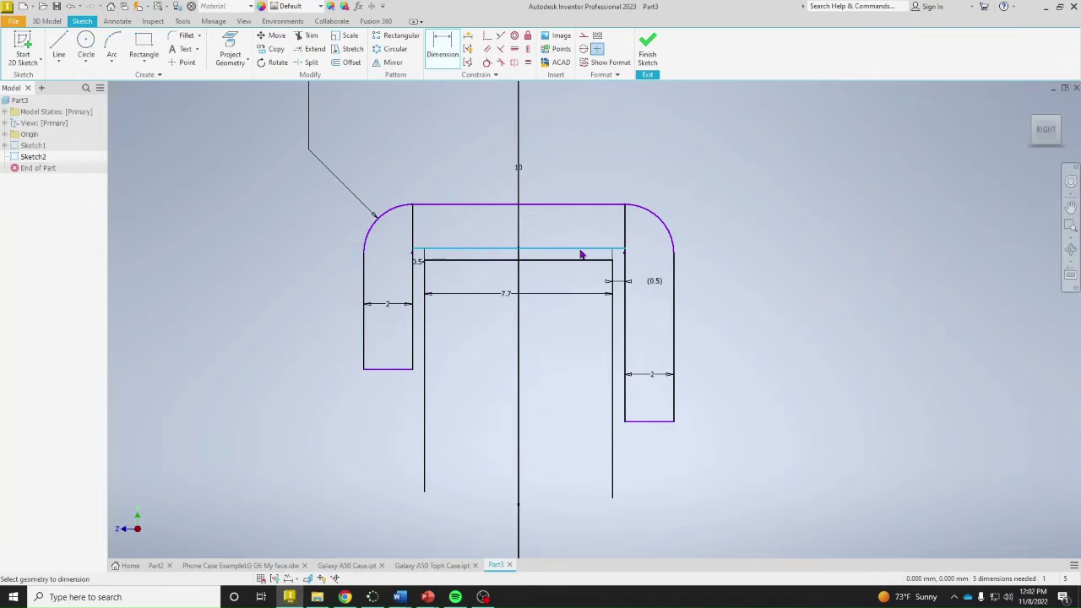
click(587, 205)
click(725, 226)
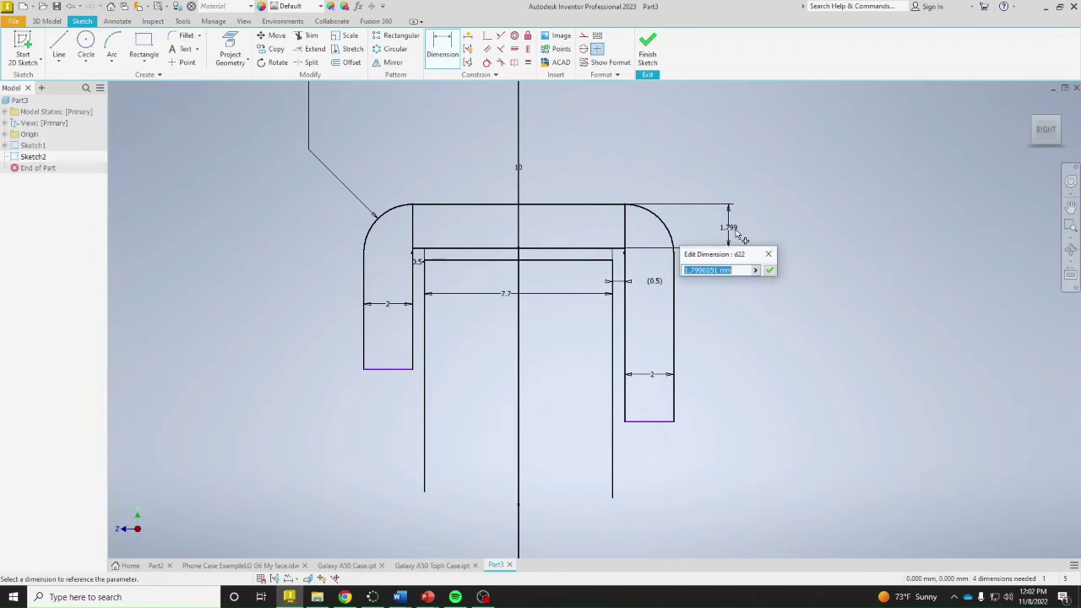
text(2)
key(Return)
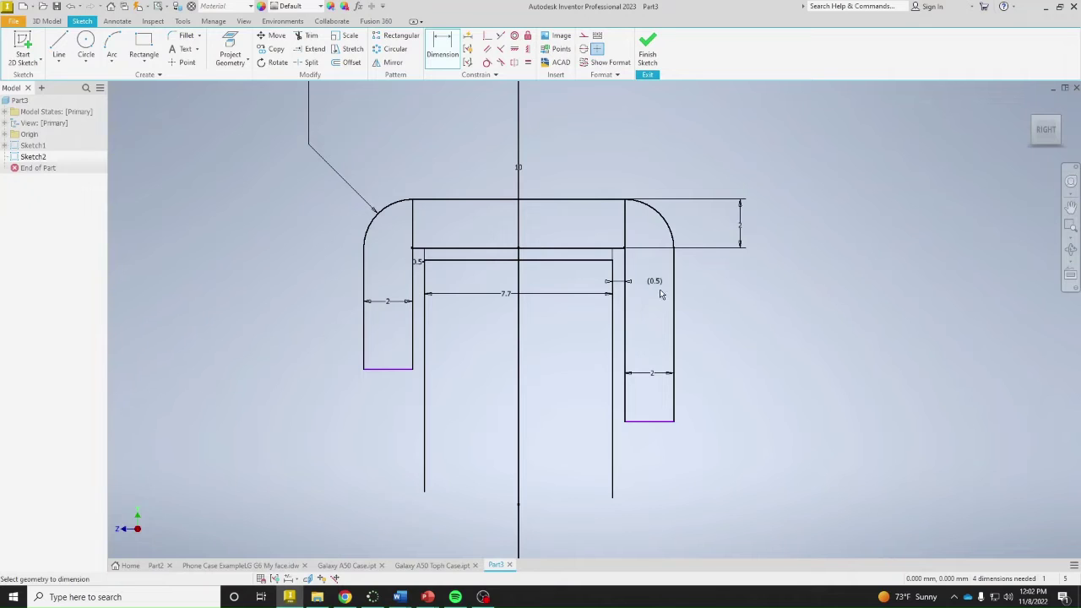
right_click(776, 348)
click(825, 349)
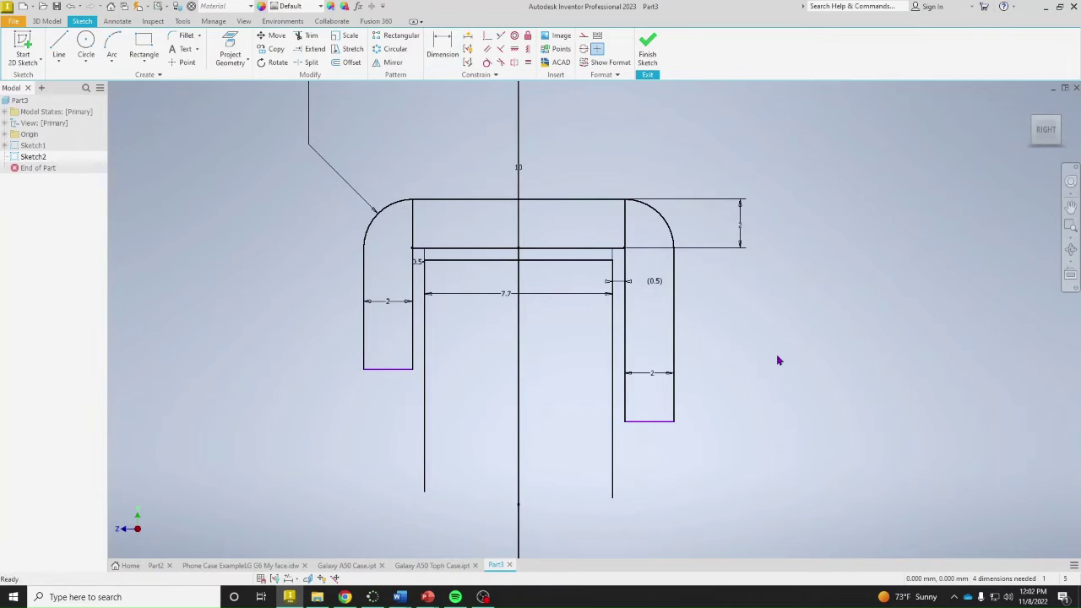
Dimension the vertical distance from the middle rectangle's lower edge to the left leg's bottom edge to 1 mm
key(d)
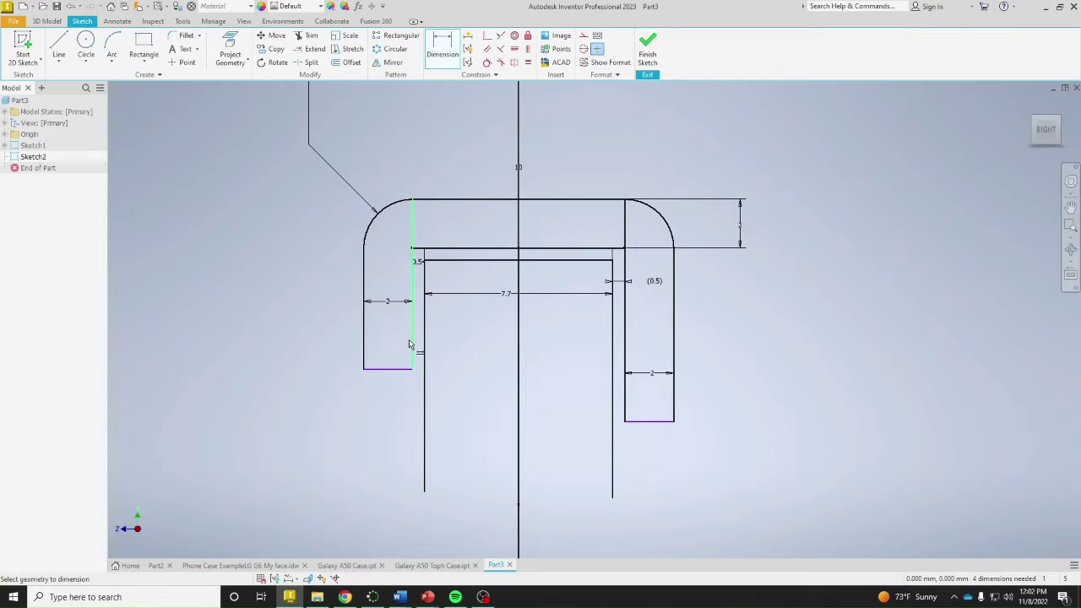
click(454, 248)
click(404, 369)
click(309, 314)
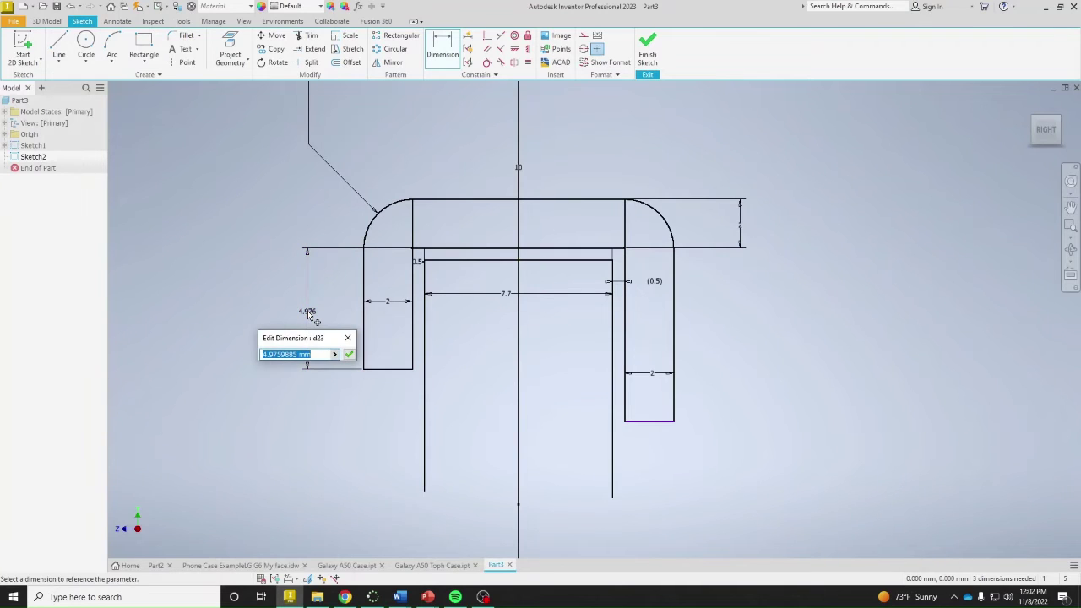
text(1)
key(Return)
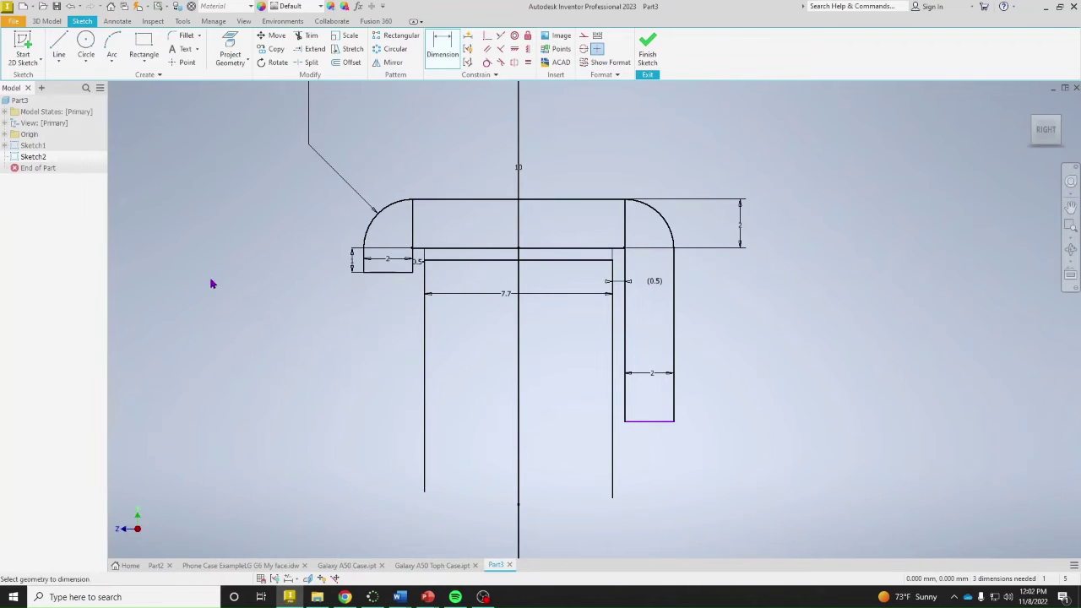
right_click(817, 315)
click(862, 314)
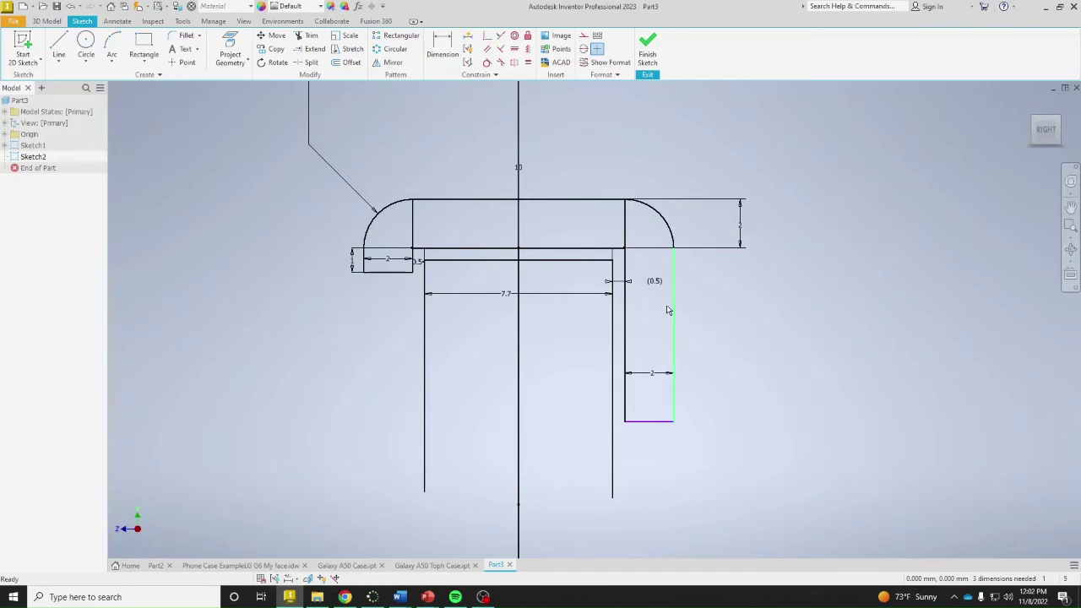
Shorten the right leg by moving its bottom edge up to slightly below the 7.7 mm dimension, still longer than the left leg
scroll(376, 267, up, 3)
scroll(401, 270, down, 3)
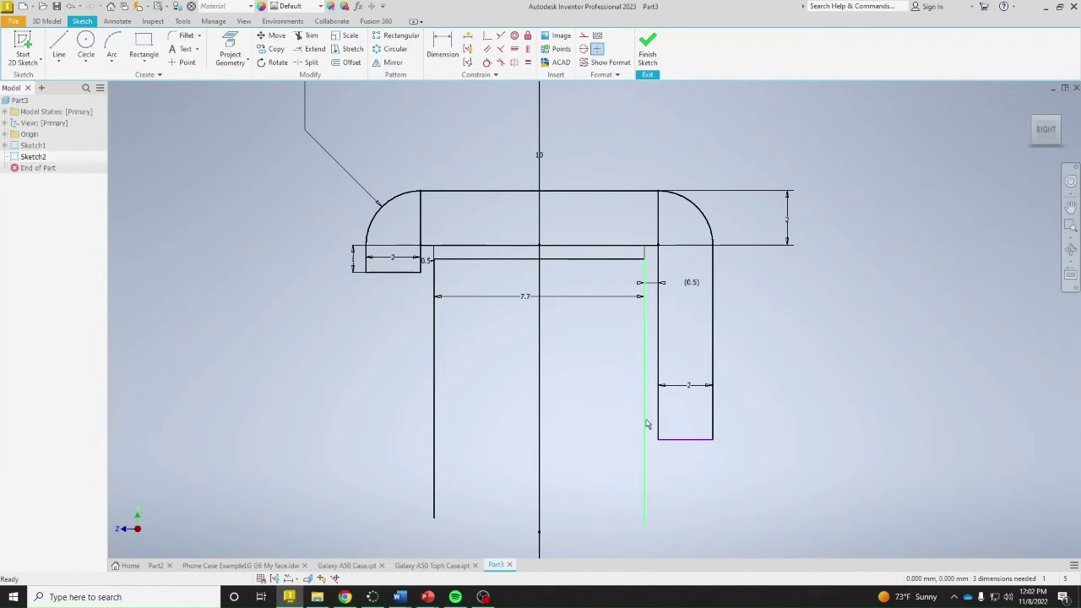
mouse_move(646, 422)
mouse_down()
mouse_move(715, 449)
mouse_move(711, 431)
mouse_up()
drag(579, 403, 794, 458)
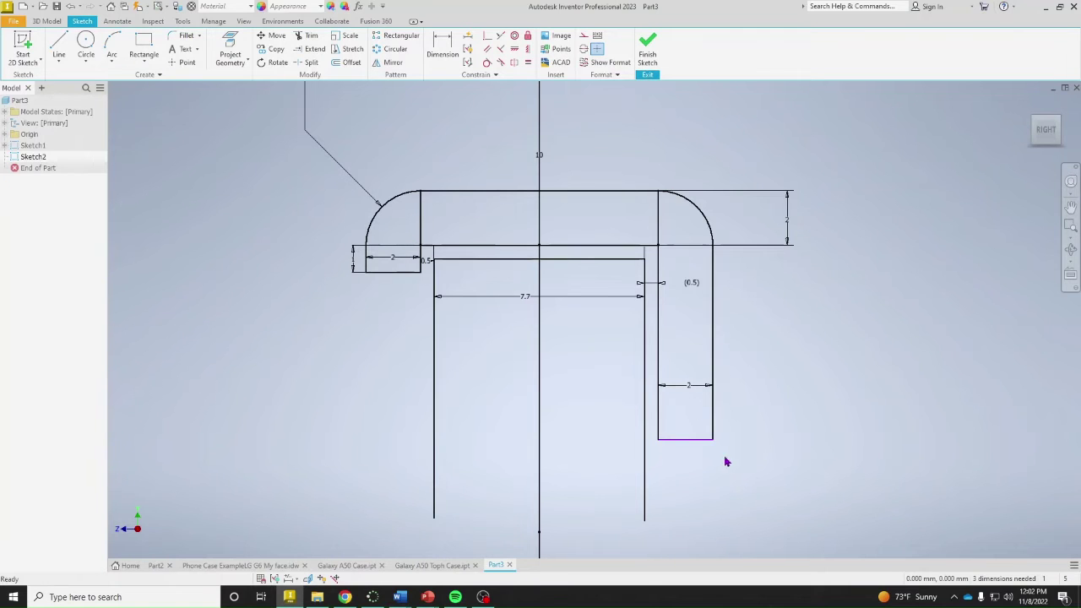
drag(698, 439, 710, 343)
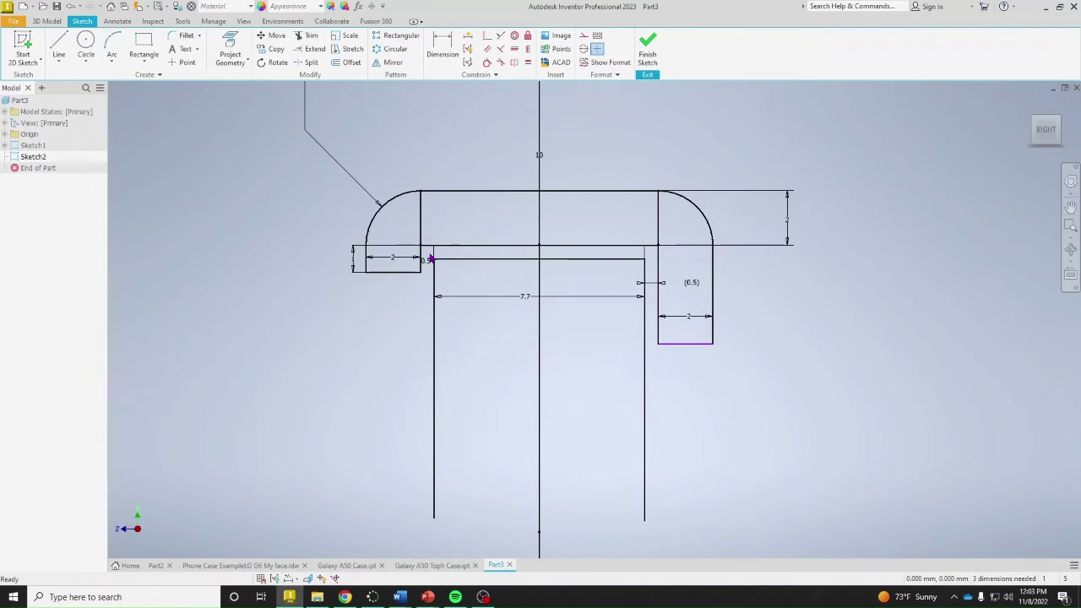
Select the three-sided phone profile to check it, and finish the side cross-section sketch
drag(426, 252, 655, 544)
scroll(427, 266, up, 3)
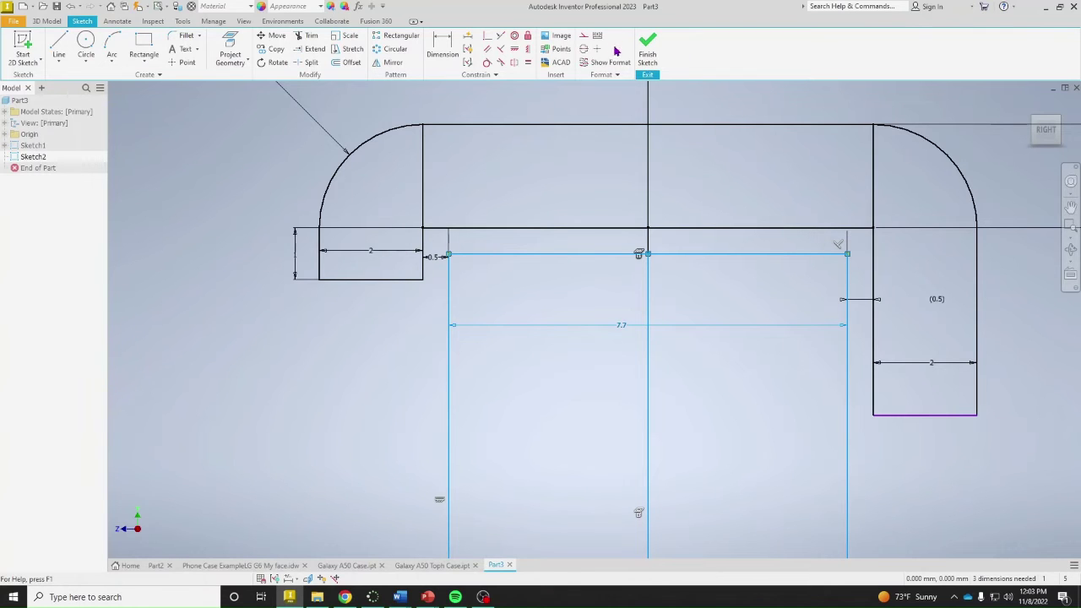
click(649, 49)
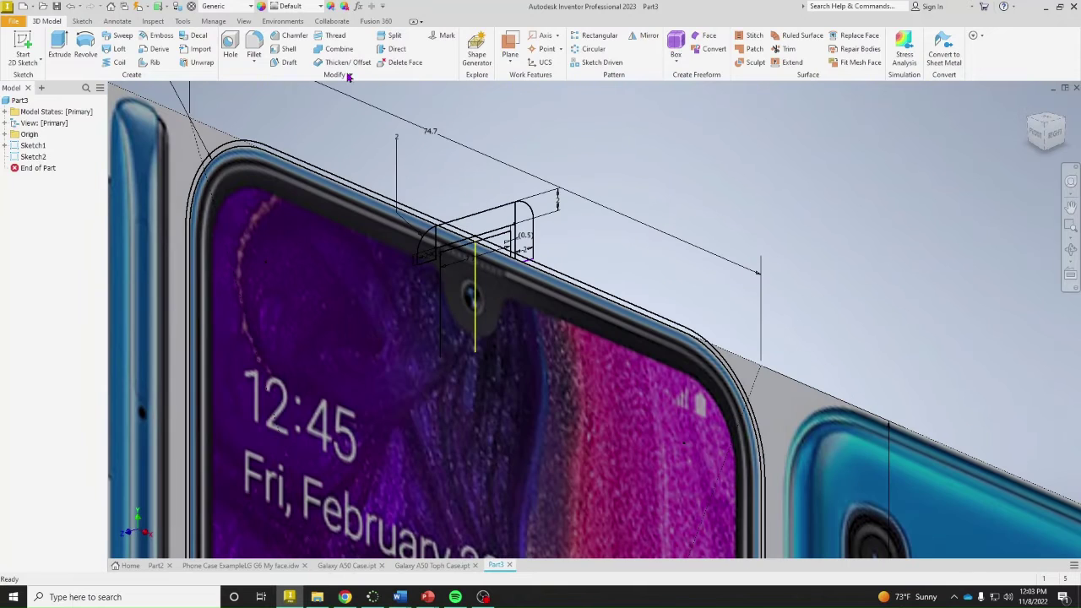
Sweep the three regions of the side cross-section along the outer offset phone outline to form the case frame
click(119, 38)
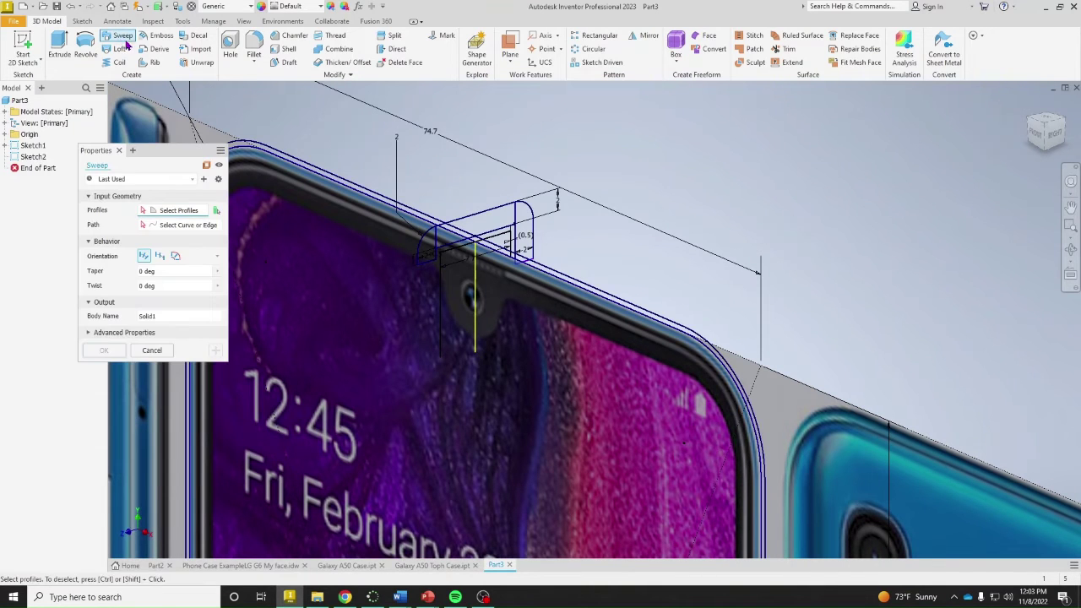
click(430, 245)
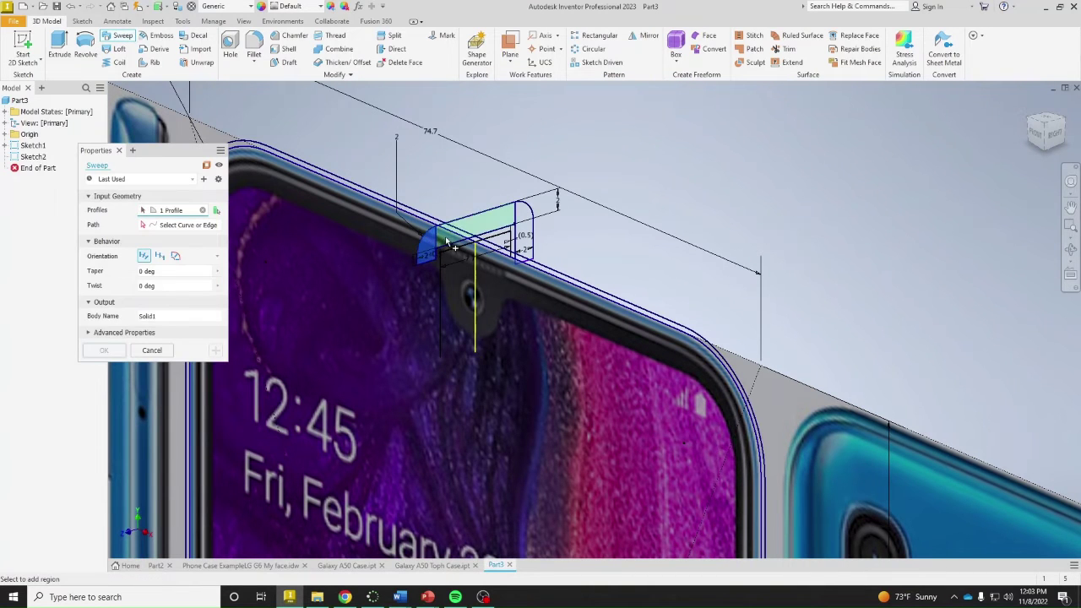
click(458, 233)
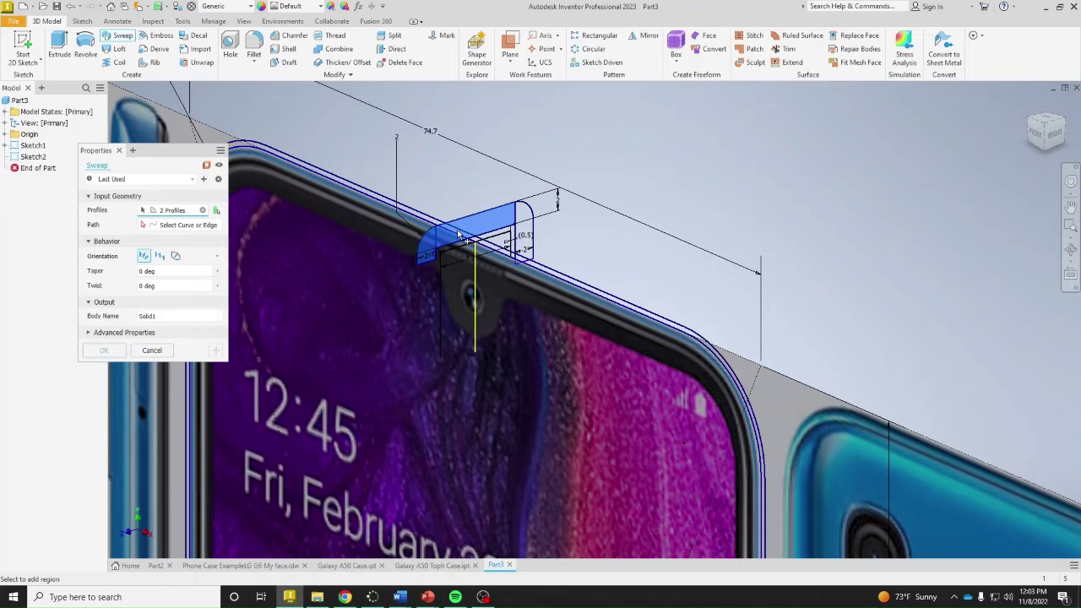
click(522, 235)
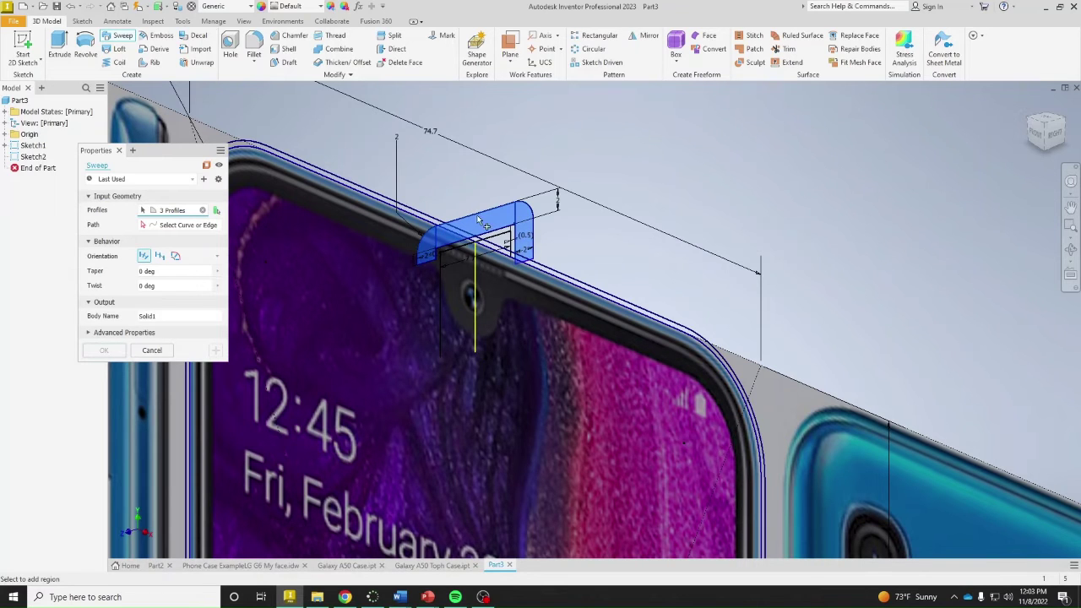
click(182, 224)
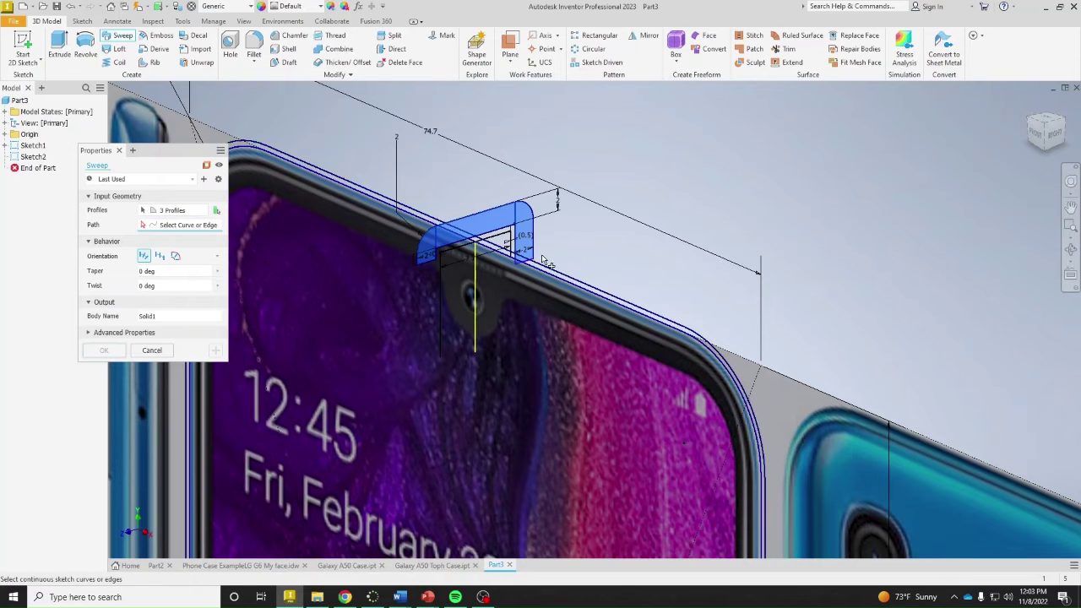
scroll(656, 319, up, 2)
click(655, 316)
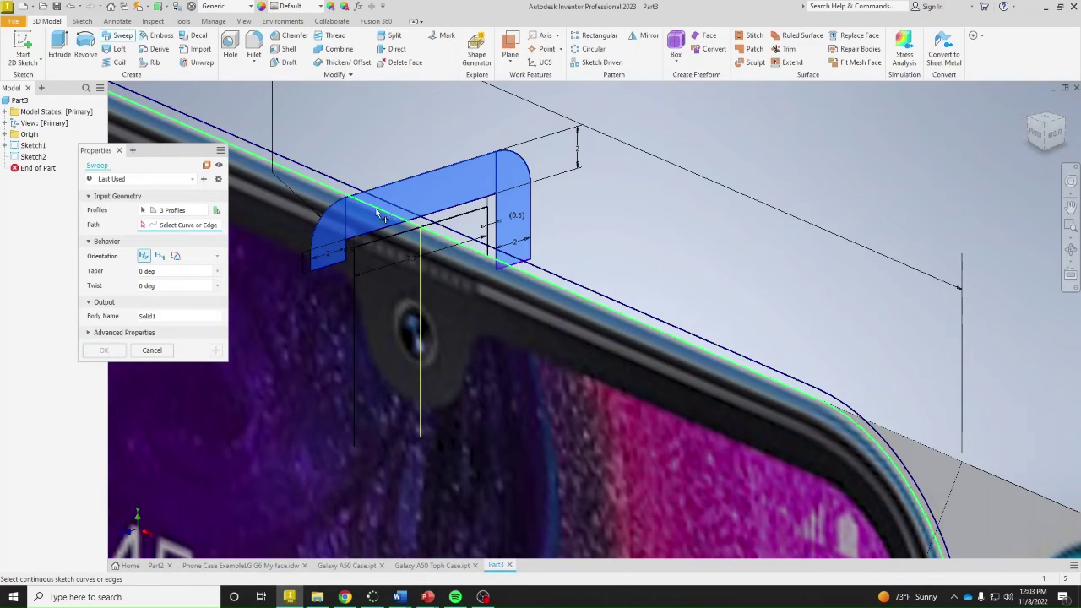
click(334, 184)
scroll(425, 278, down, 6)
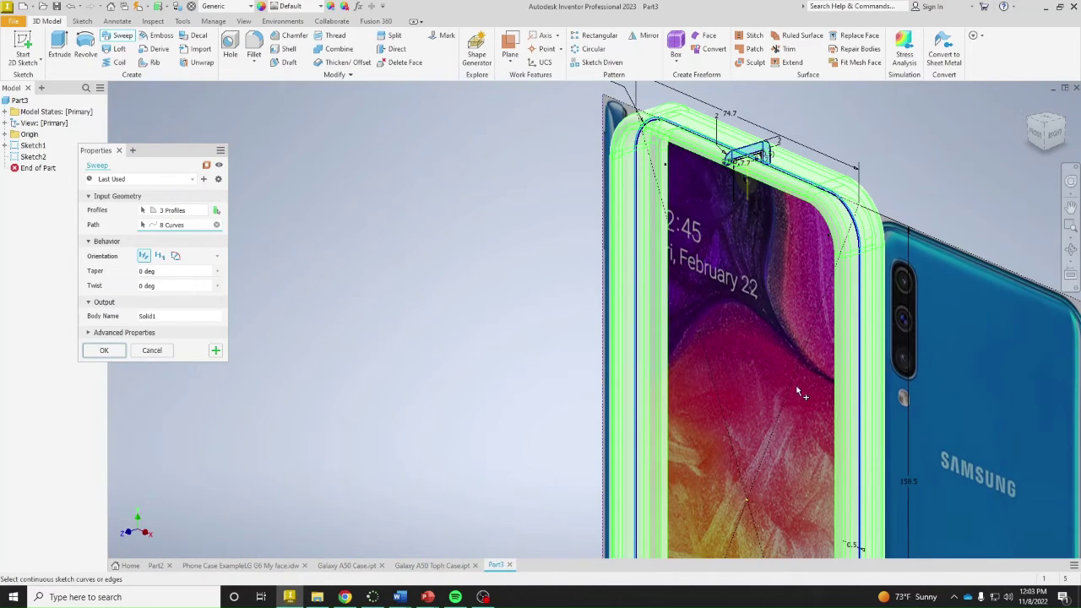
middle_drag(797, 390, 585, 154)
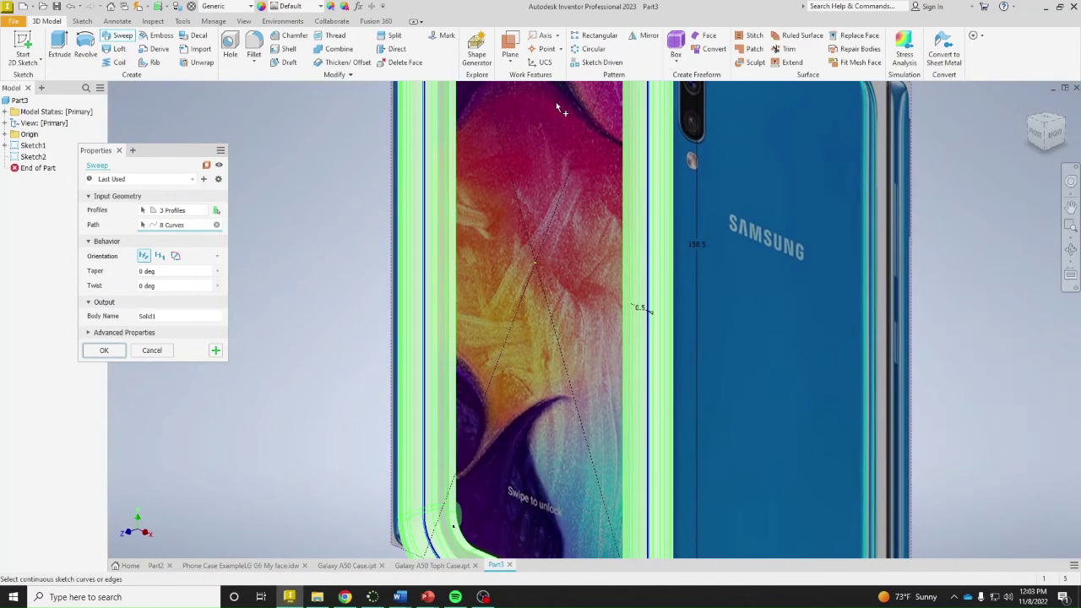
click(104, 351)
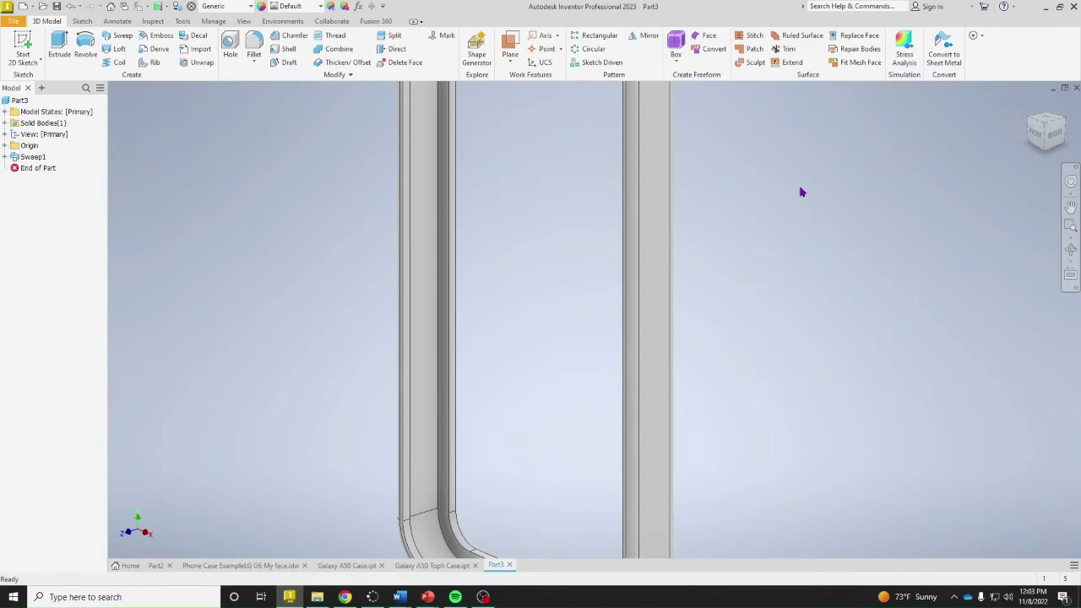
Create a sketch on the swept frame's flat back face, project that face's edges into it, and finish the sketch
click(1041, 132)
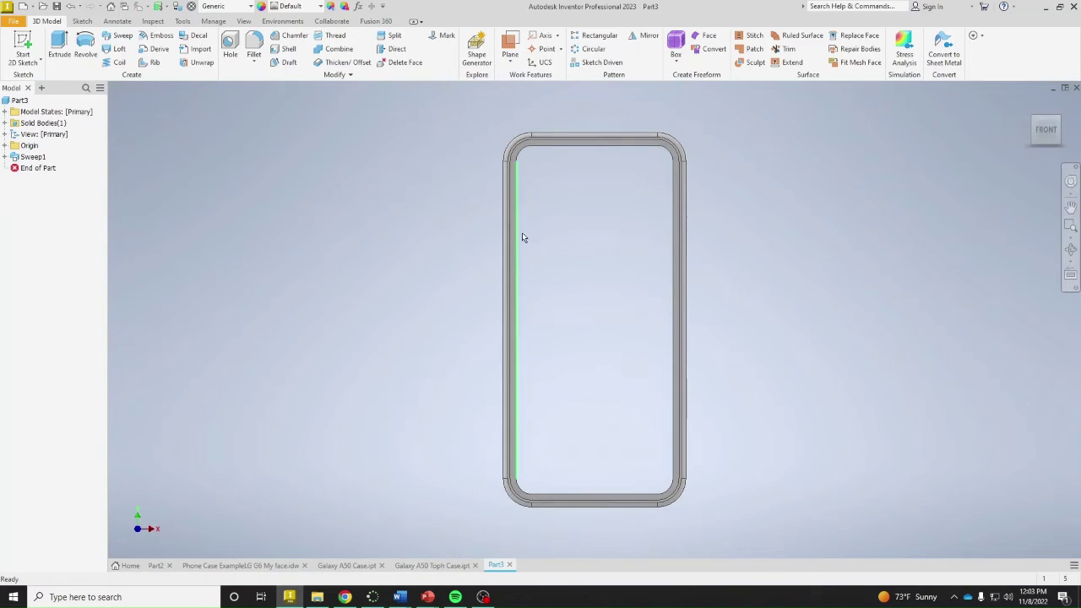
click(1061, 121)
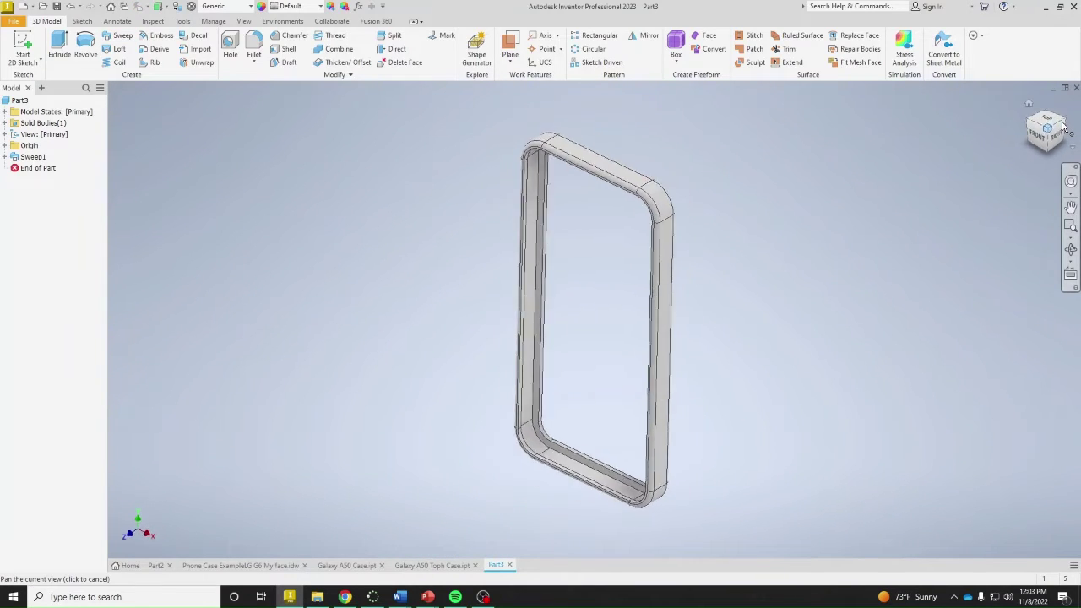
click(1065, 127)
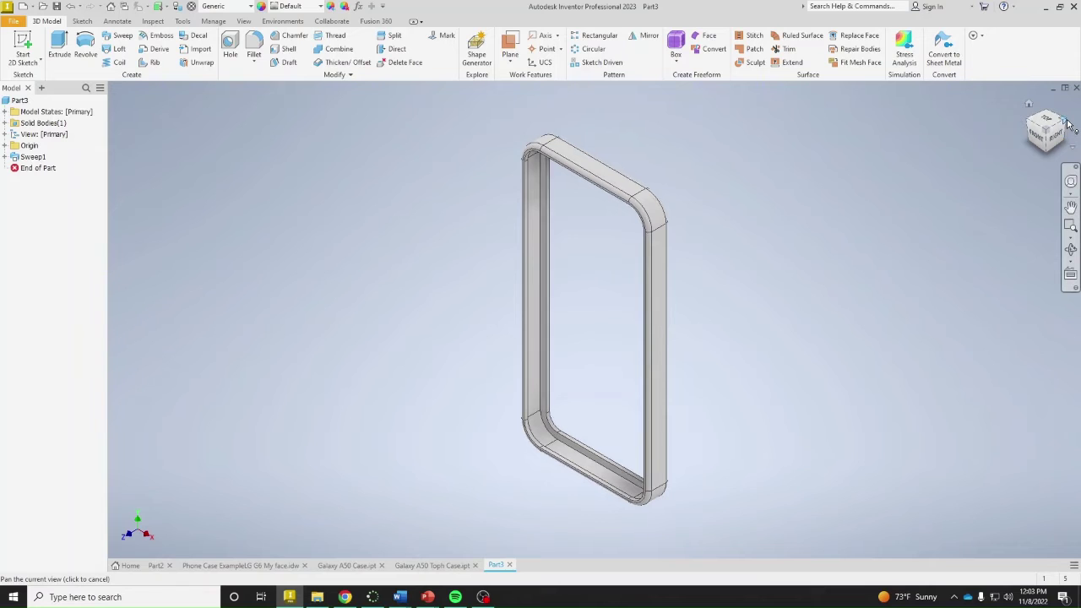
scroll(549, 177, down, 3)
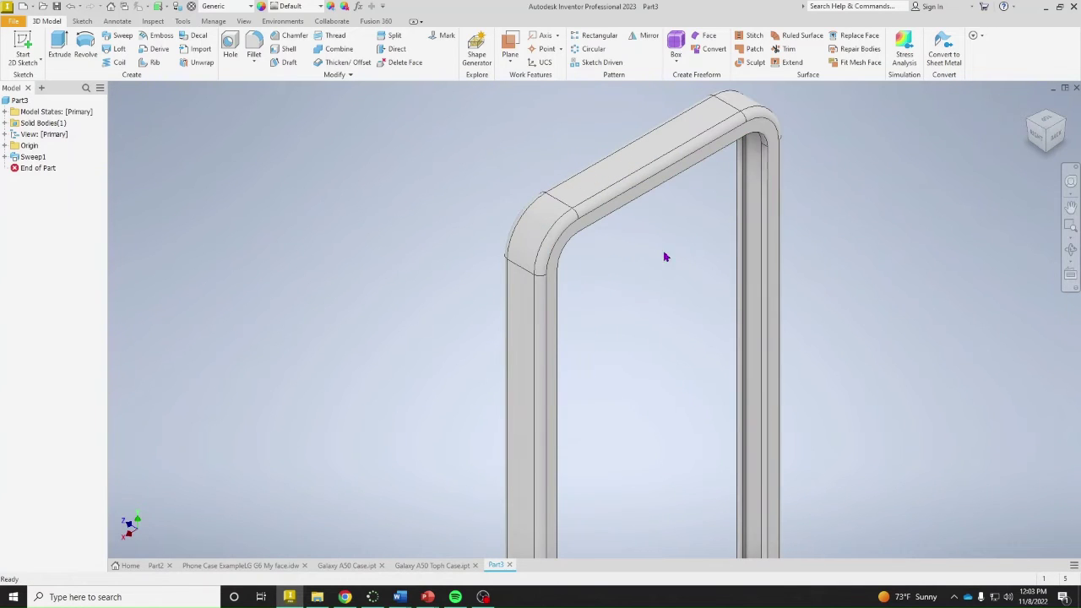
click(38, 35)
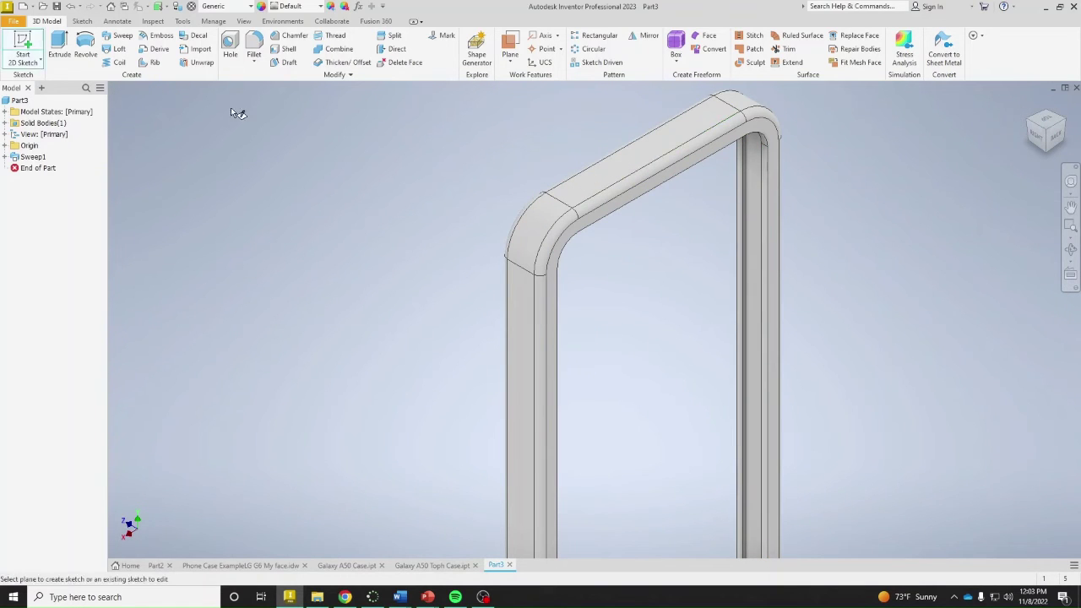
click(591, 222)
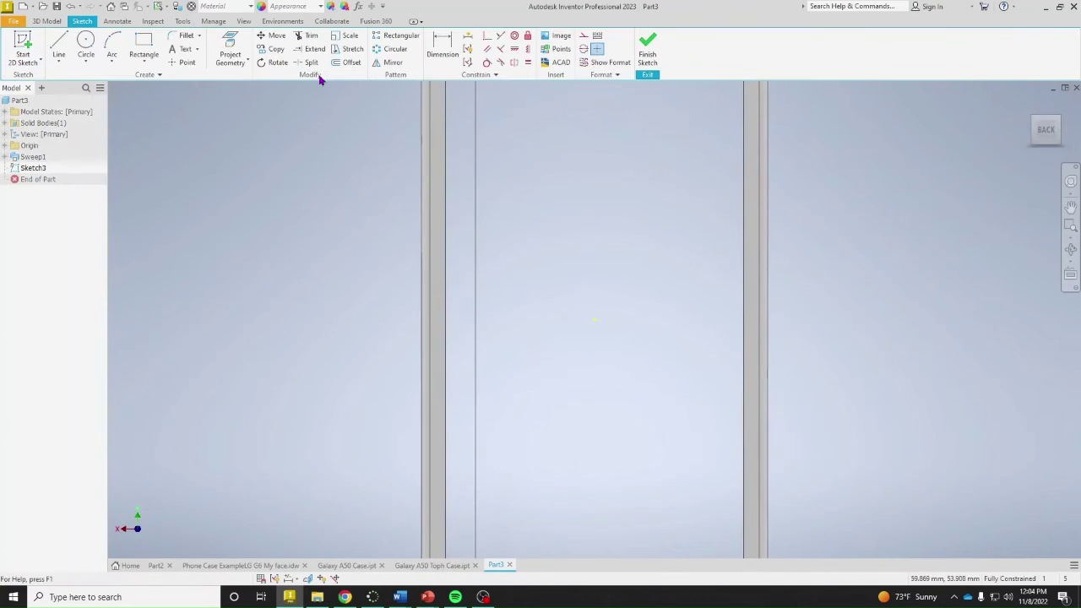
click(230, 51)
click(441, 184)
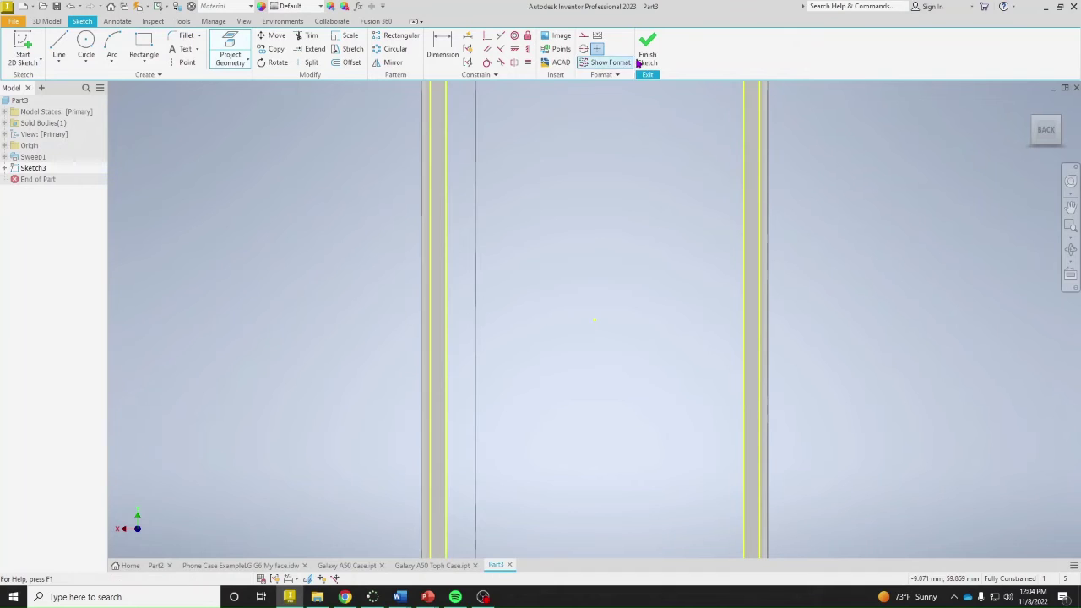
click(647, 50)
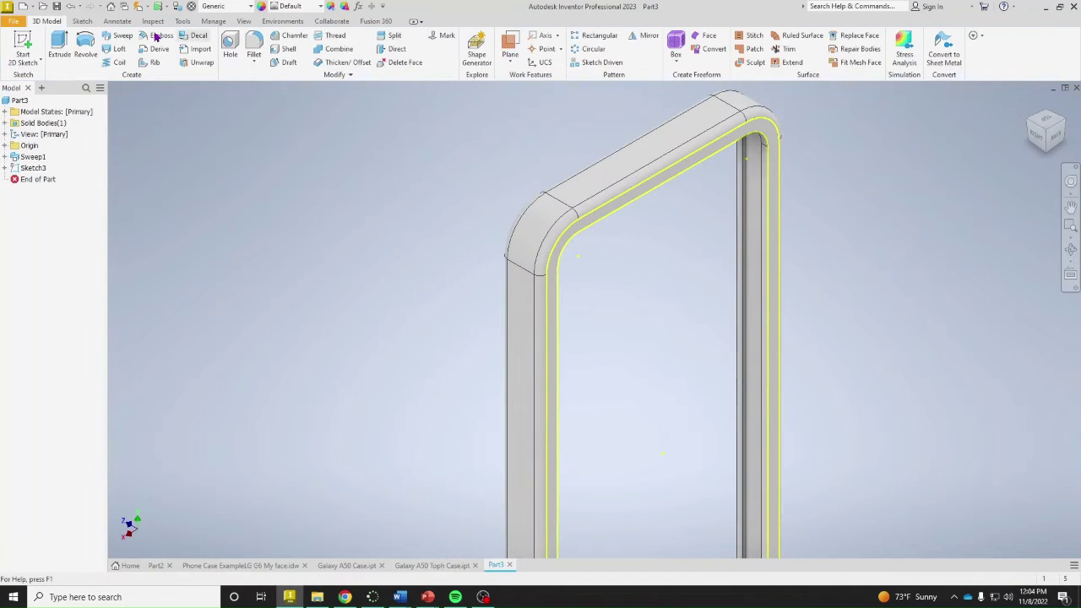
Extrude the area enclosed by the projected inner outline 2 mm inward into the frame, joining it as the back panel
click(59, 49)
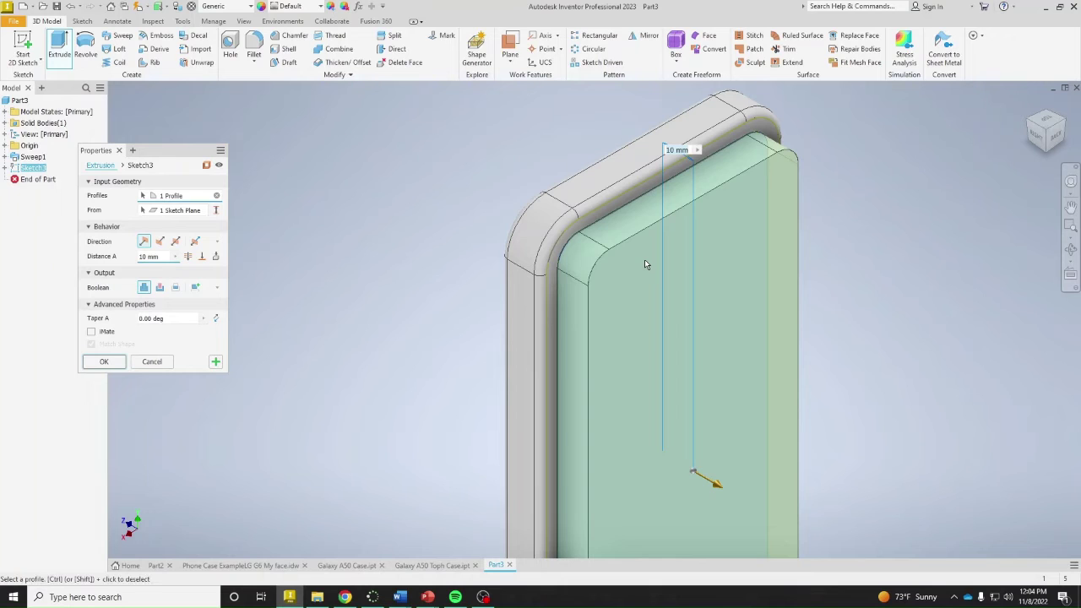
text(2)
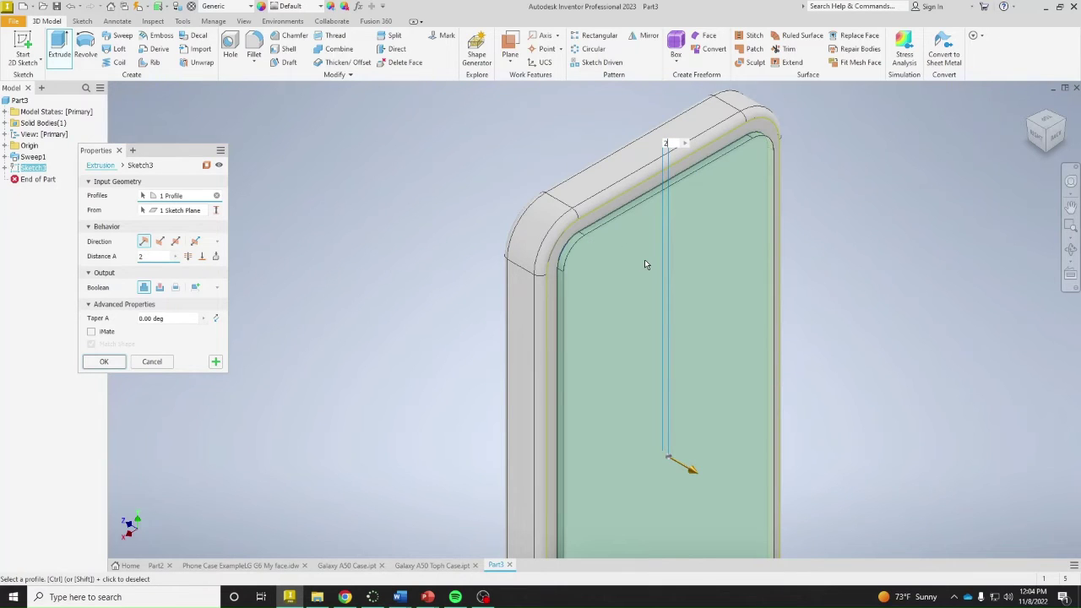
click(160, 242)
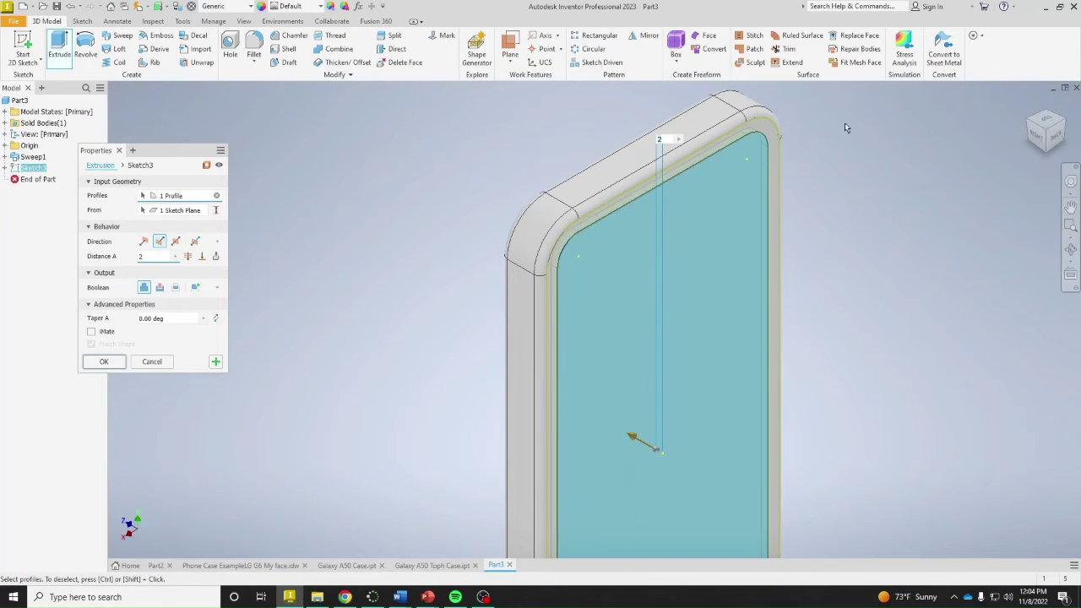
click(1024, 111)
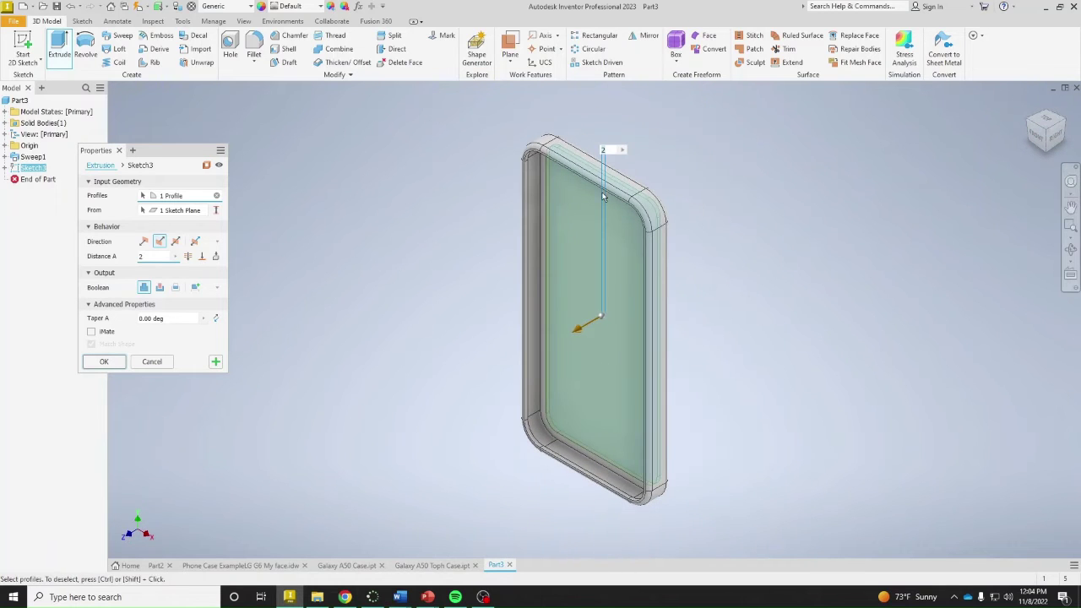
click(104, 361)
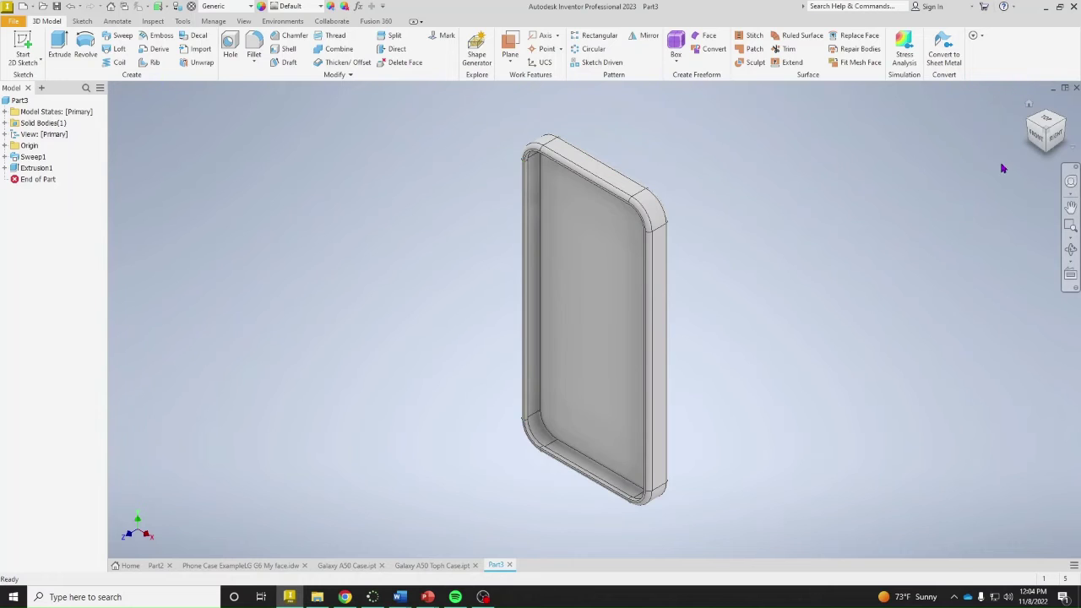
Start a sketch on the back panel's outer face and insert the image samsung-galaxy-a50-sm-a505f-ds-1 over the case
click(1059, 128)
click(601, 335)
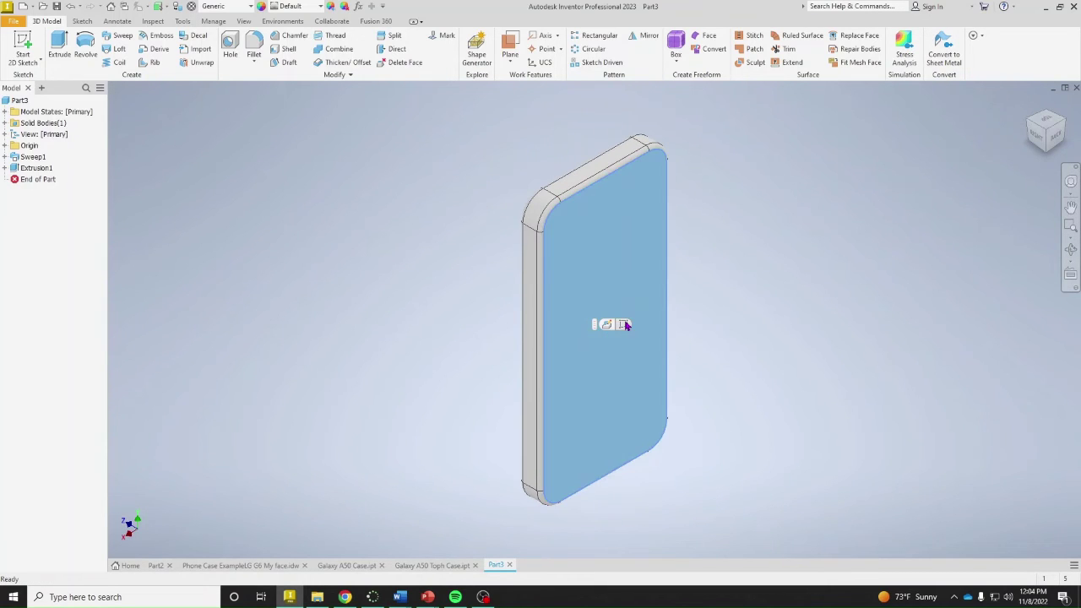
click(624, 325)
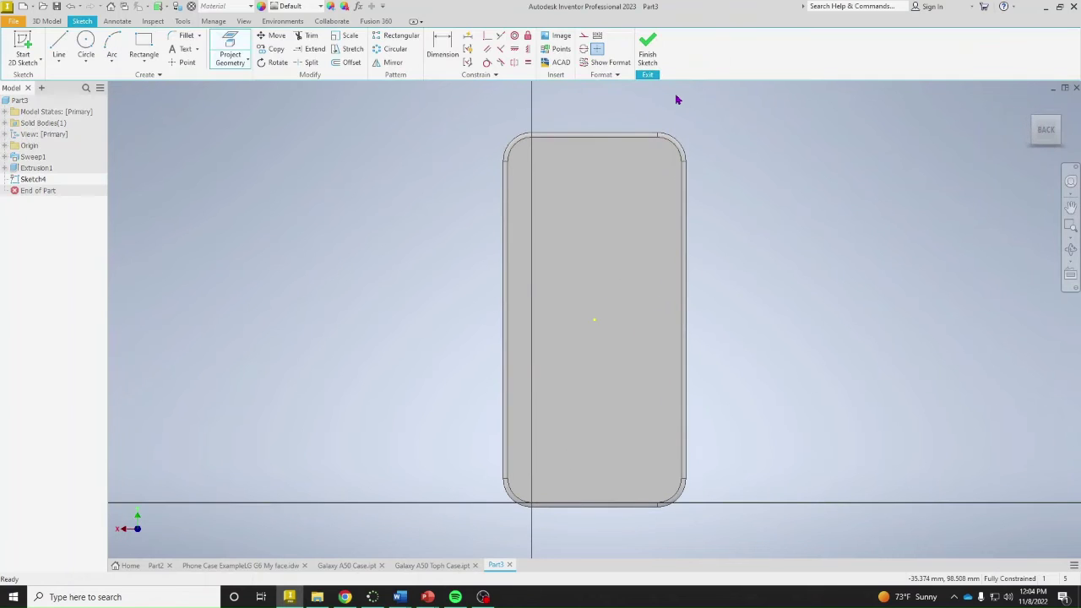
click(559, 38)
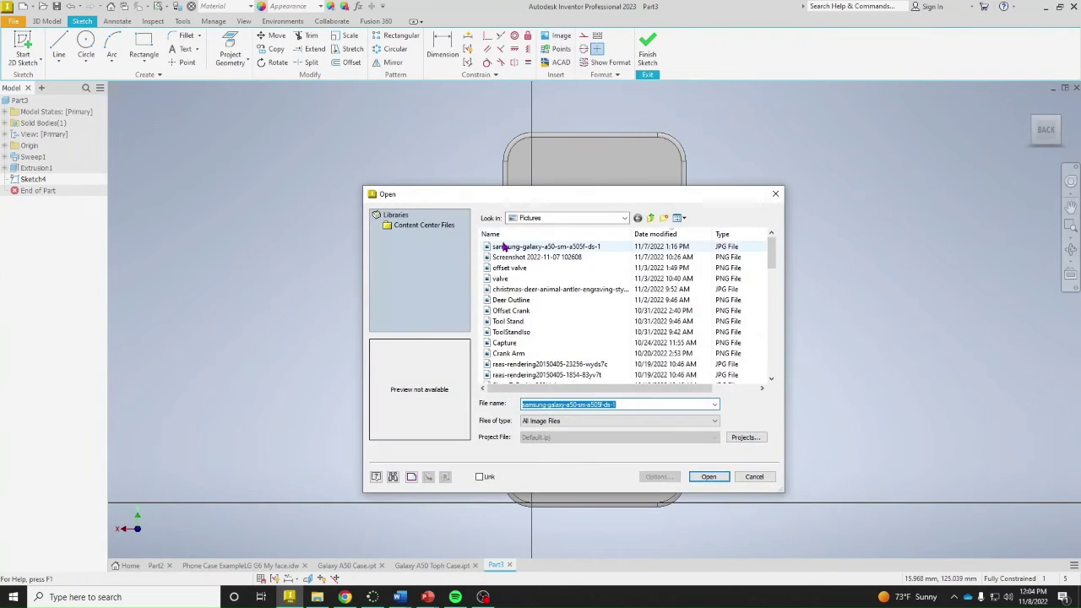
click(506, 247)
click(710, 478)
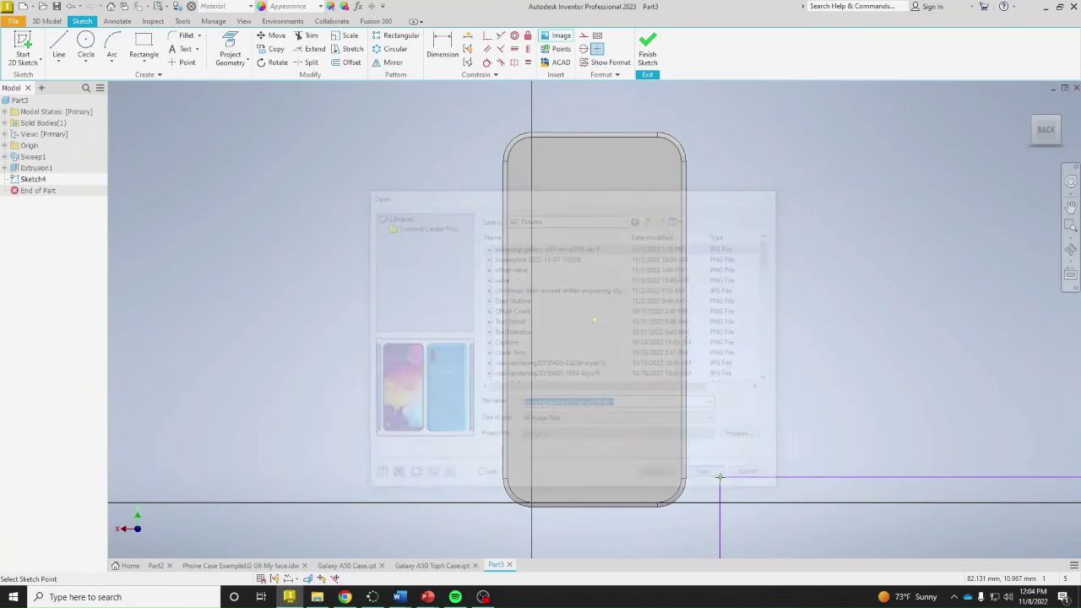
click(295, 145)
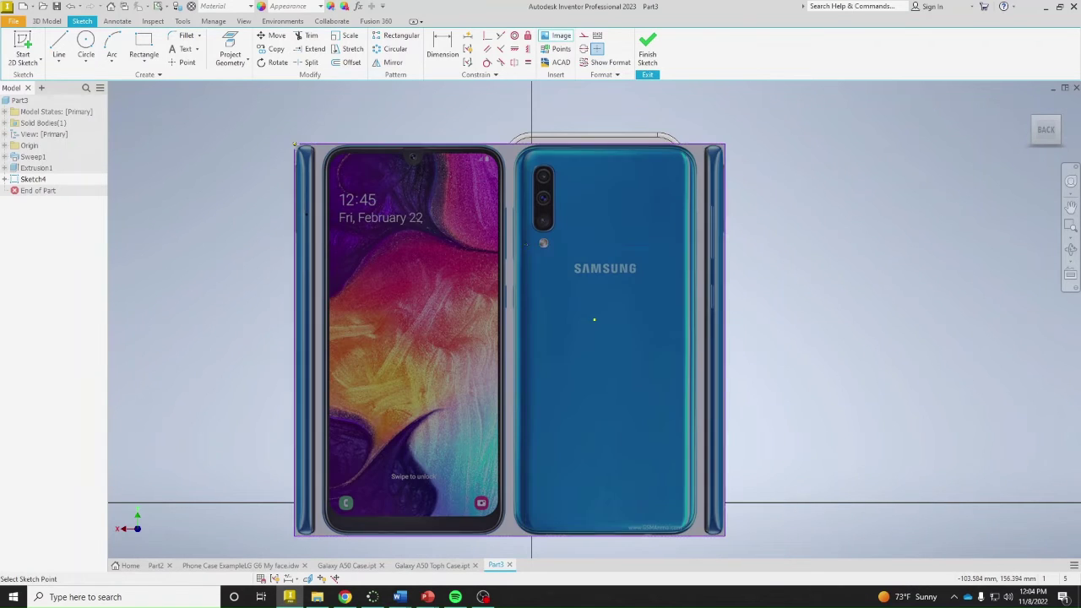
right_click(783, 268)
click(809, 280)
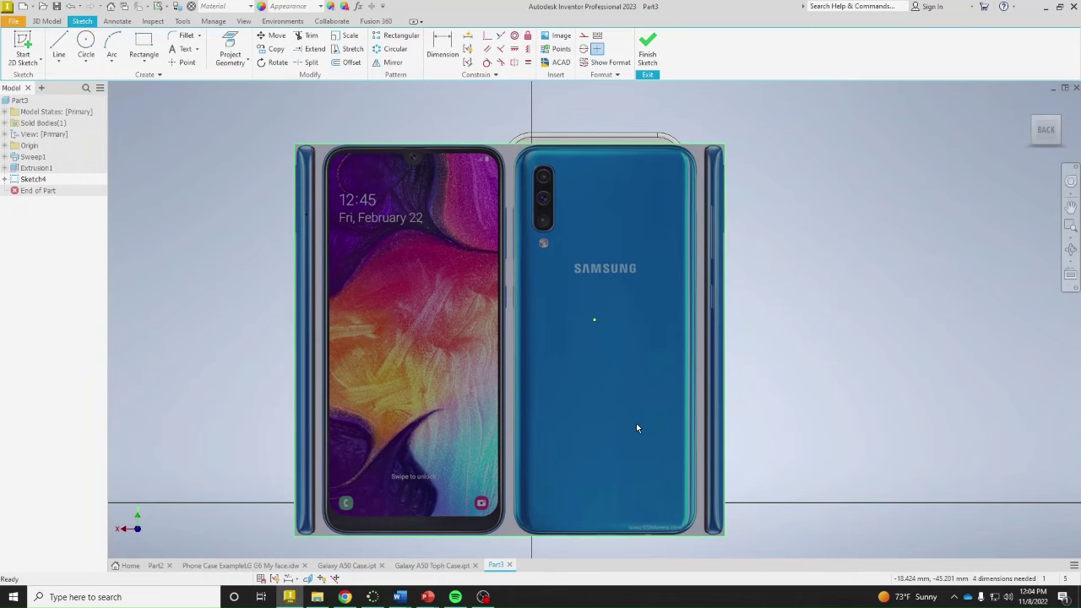
Move the reference image down to uncover the case's upper end and project the back face's outline into the sketch
drag(637, 428, 627, 468)
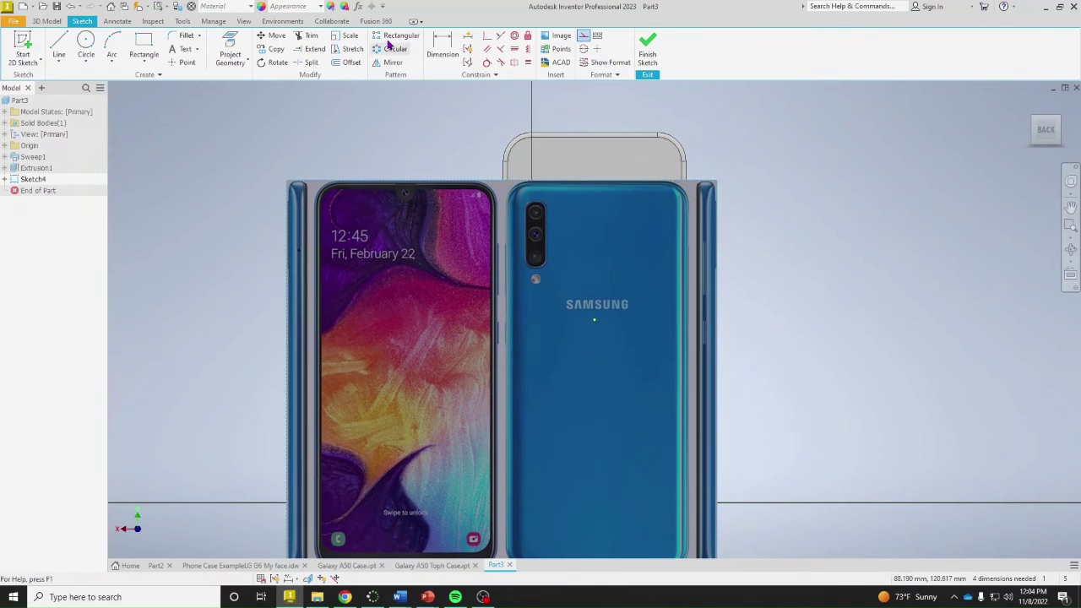
click(233, 40)
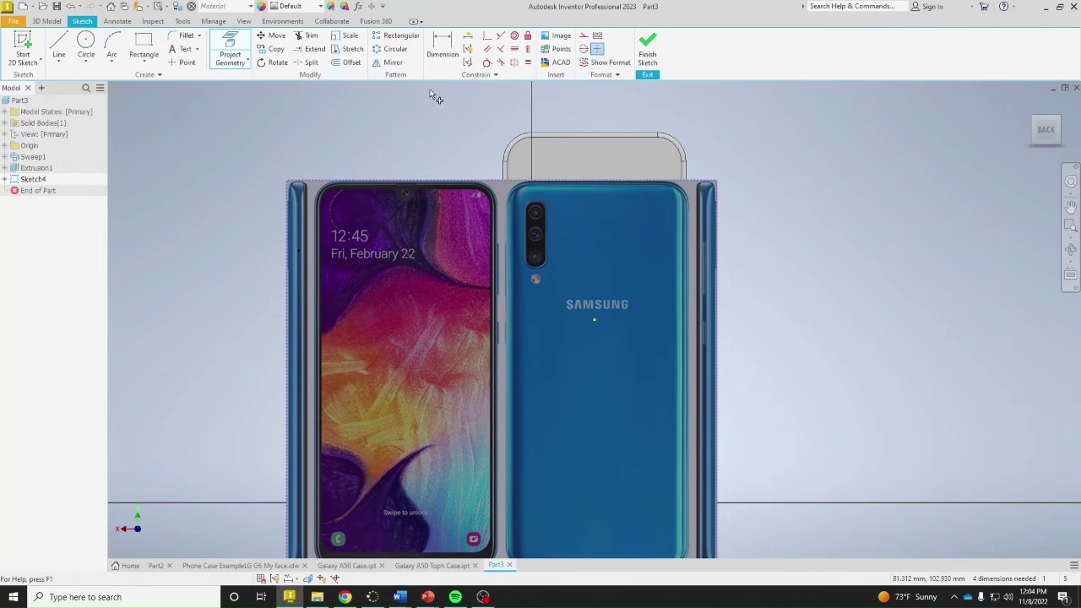
click(603, 160)
right_click(806, 184)
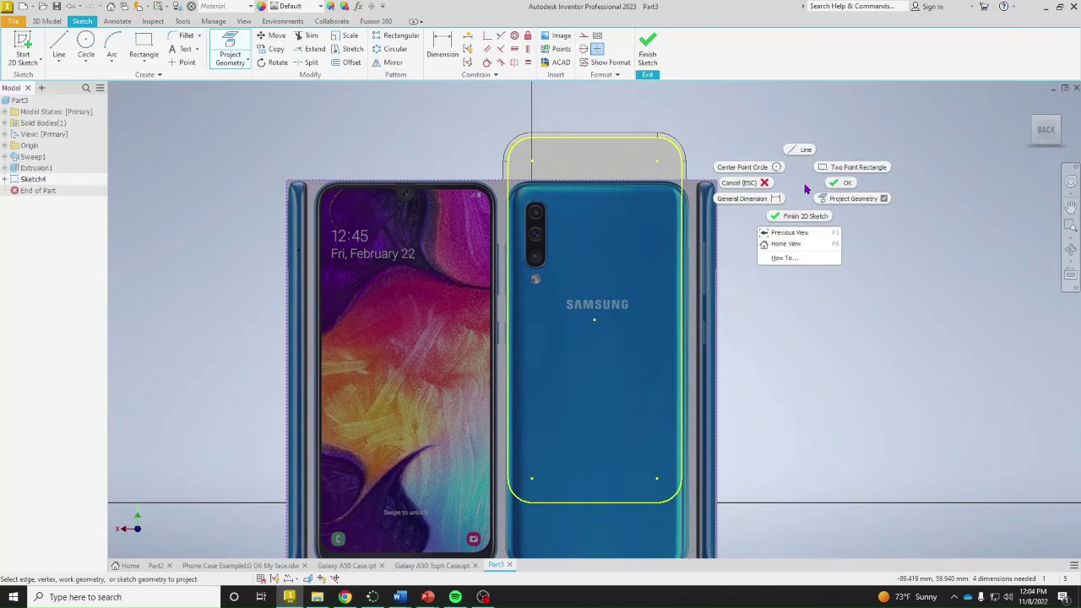
click(843, 183)
Move the reference image up and make its top edge collinear with the case outline's top edge
drag(579, 336, 581, 301)
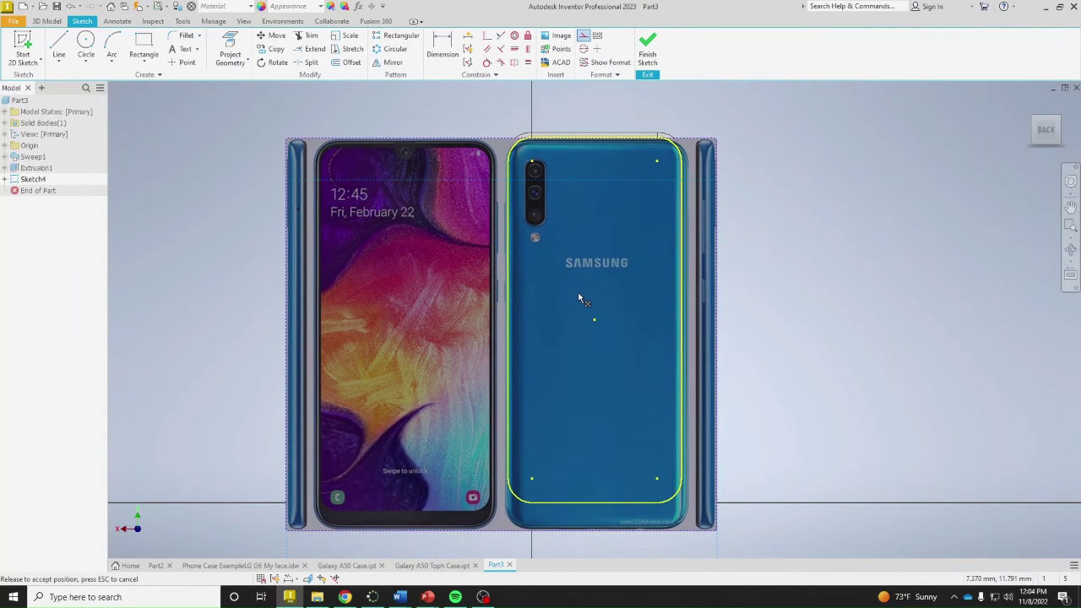
click(500, 35)
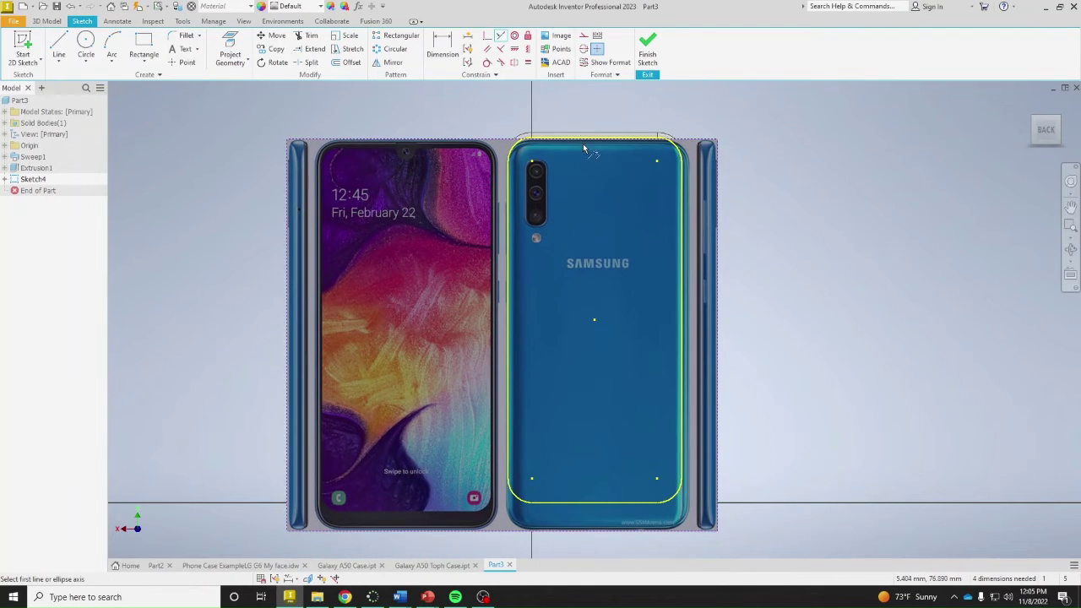
click(594, 141)
click(604, 145)
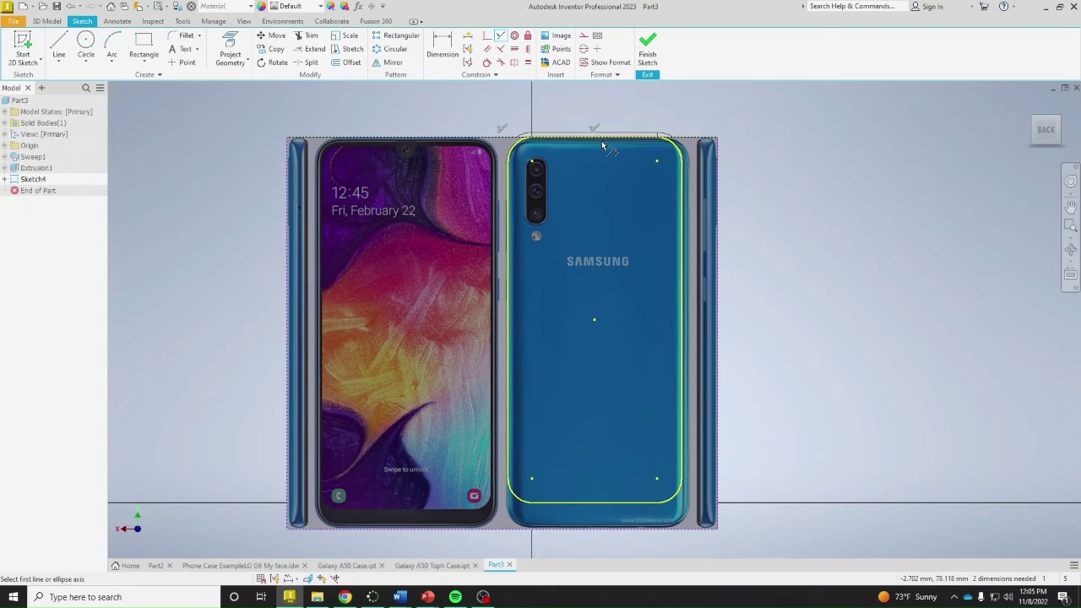
Make the image's bottom edge collinear with the outline's bottom edge and slide the image sideways until the phone's back fits the outline
click(621, 530)
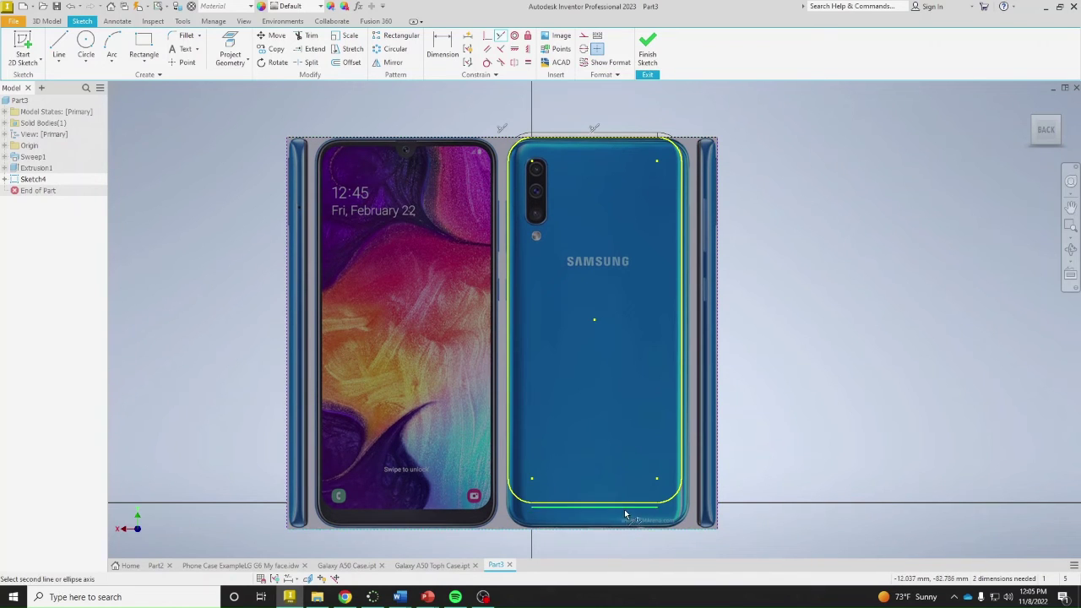
click(625, 507)
scroll(748, 445, down, 3)
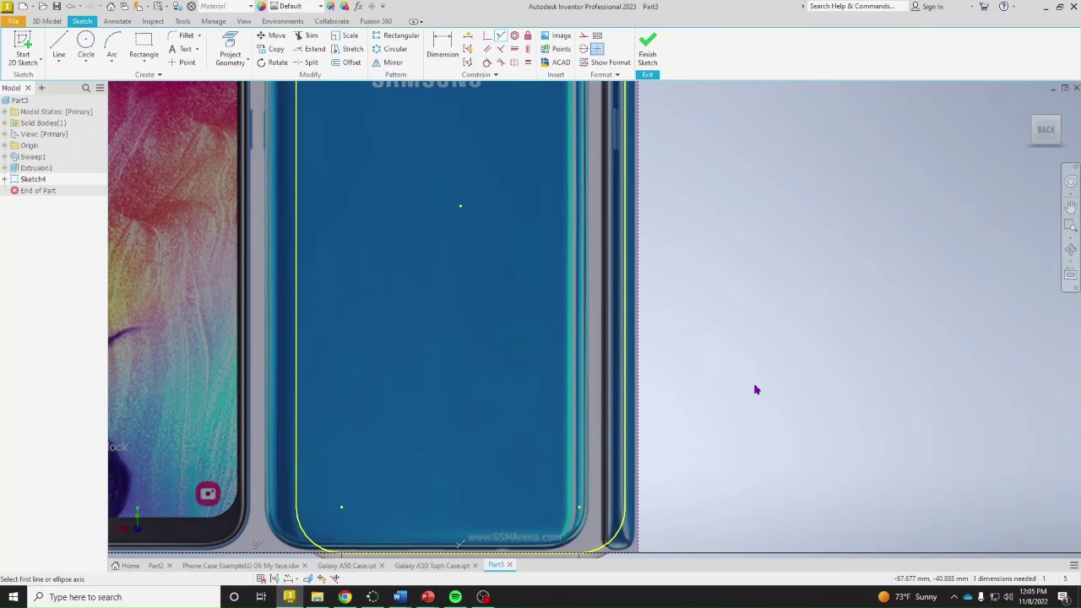
right_click(756, 388)
click(794, 388)
scroll(592, 454, up, 3)
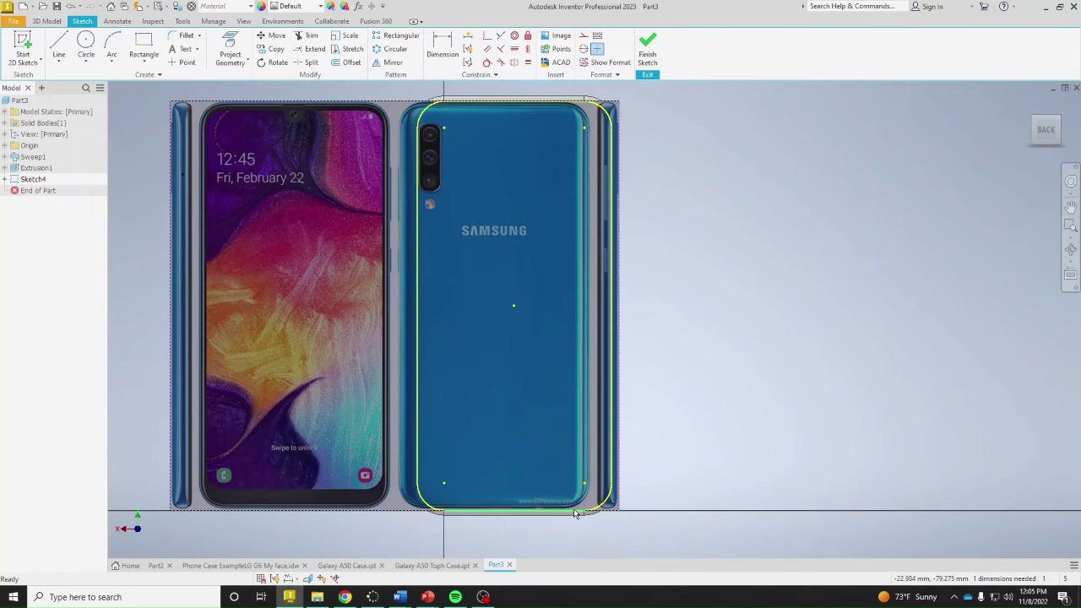
drag(558, 465, 586, 471)
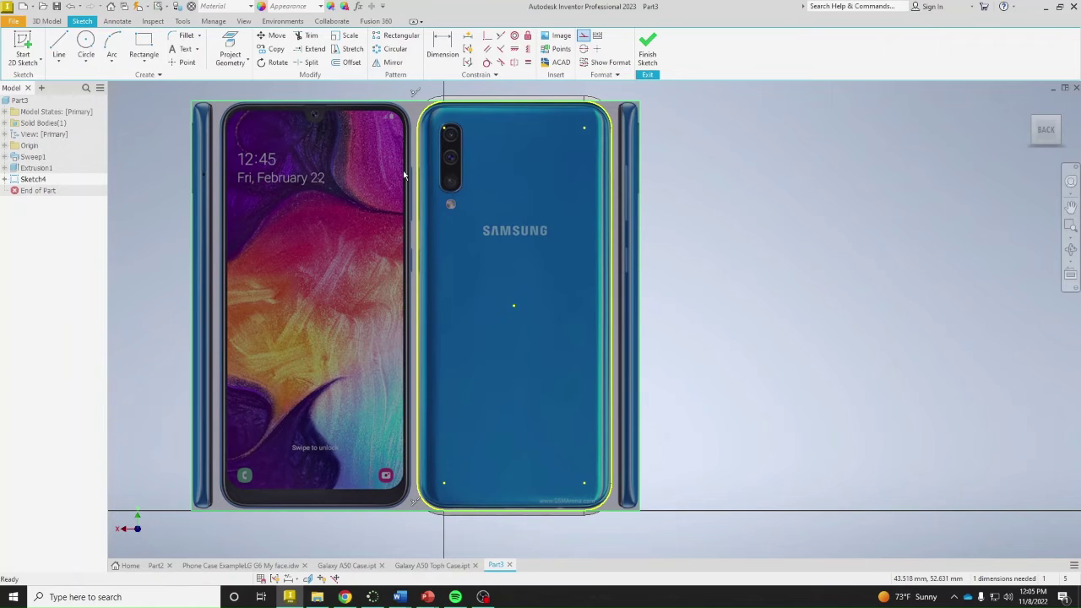
Sketch a two-point rectangle about 13.7 mm wide around the rear cameras and the flash on the reference image
click(148, 65)
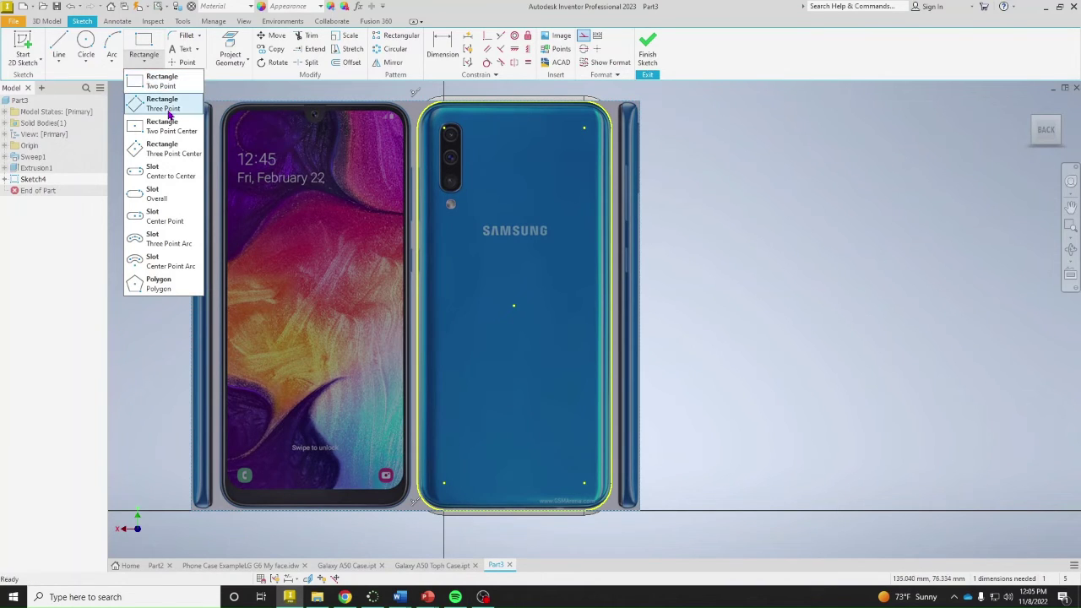
click(162, 80)
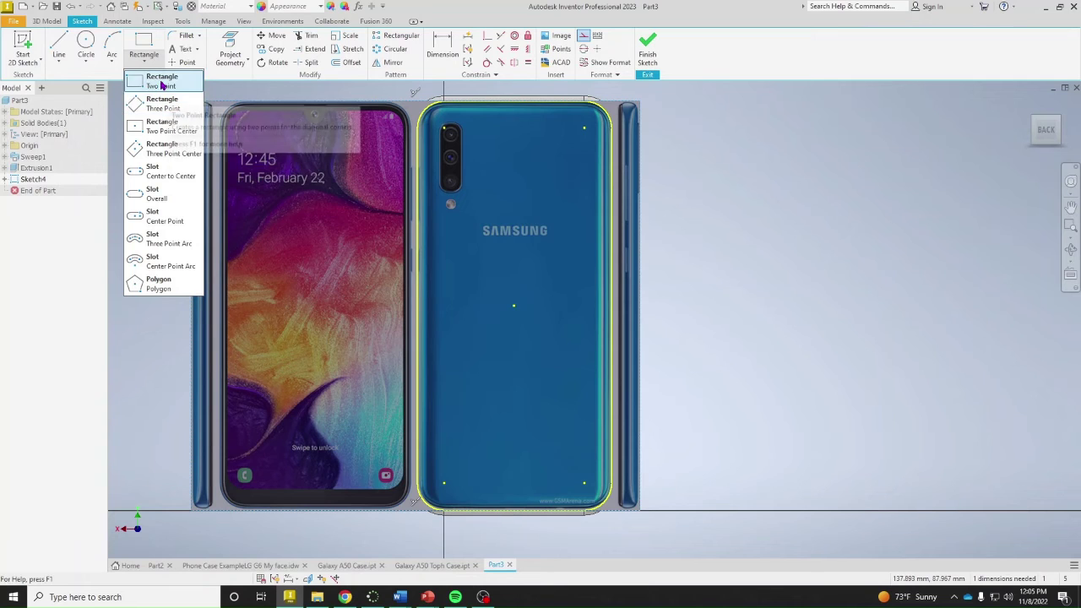
scroll(449, 136, down, 7)
middle_drag(406, 125, 402, 201)
scroll(402, 201, up, 1)
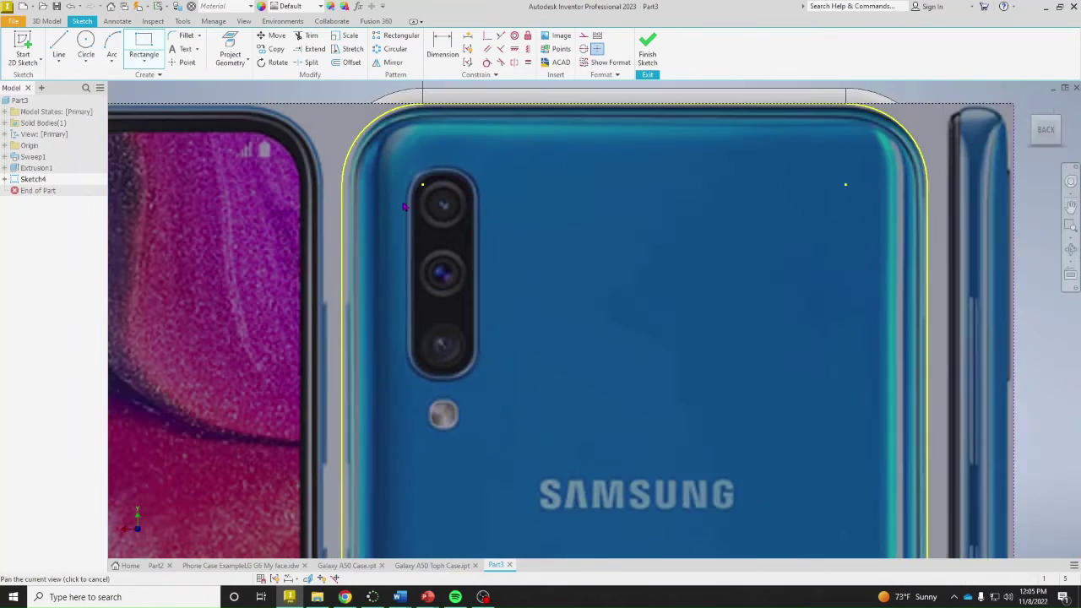
scroll(402, 196, down, 4)
click(380, 132)
middle_drag(548, 292, 533, 156)
scroll(533, 155, up, 3)
click(555, 384)
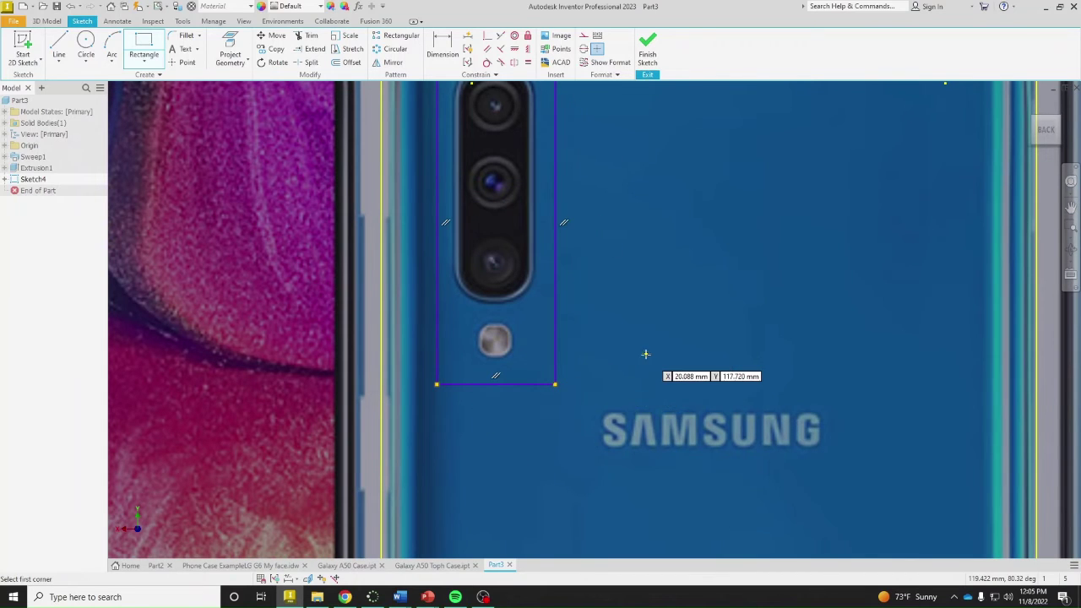
right_click(646, 353)
click(693, 355)
Dimension the camera rectangle's nearer long edge 6.5 mm from the case outline's straight side
middle_drag(537, 128, 551, 265)
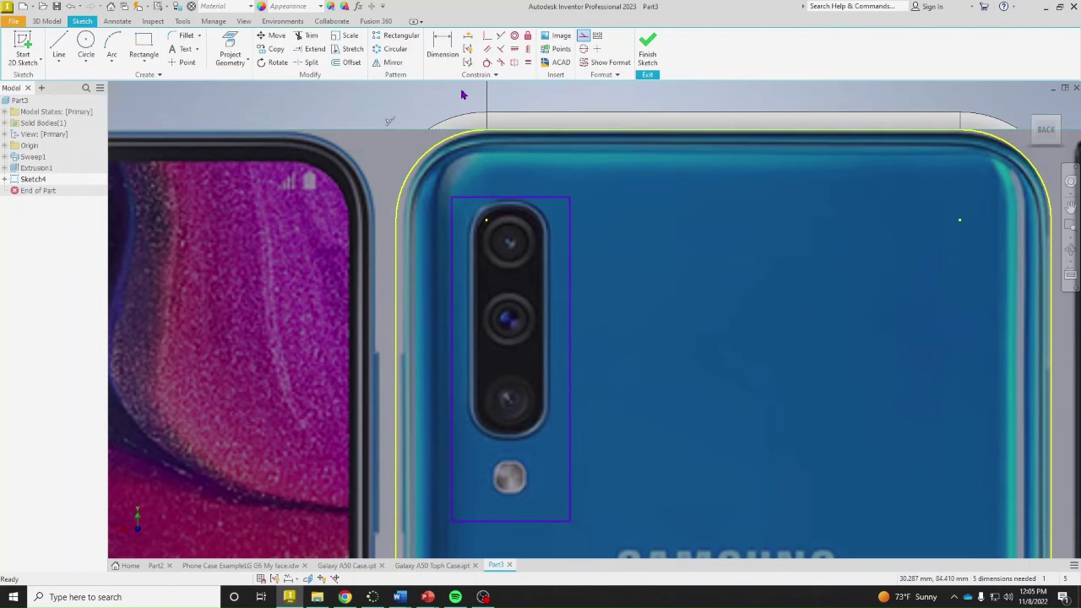
click(443, 47)
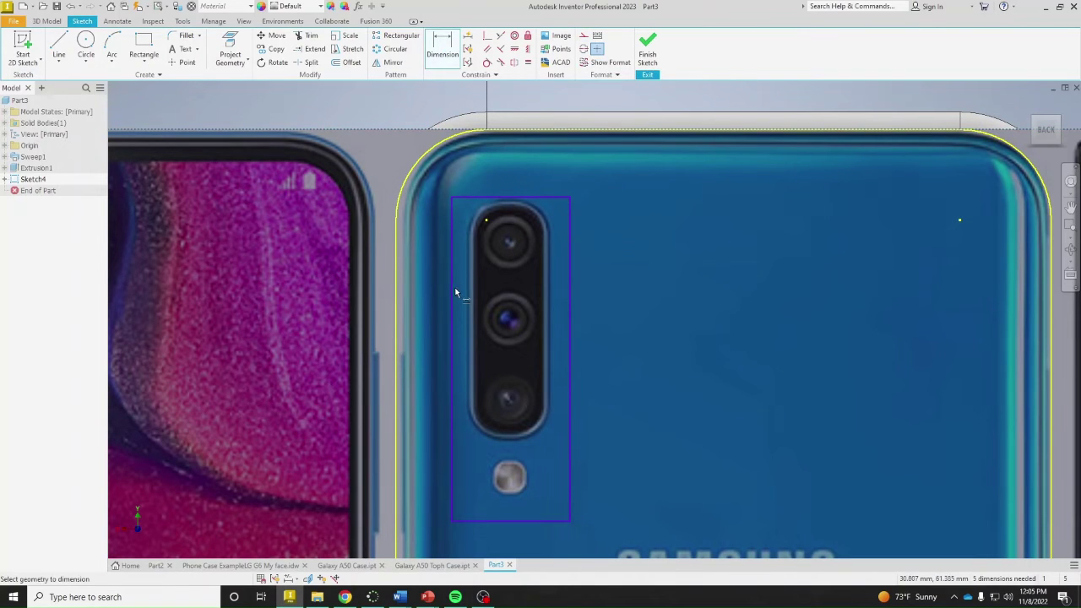
click(395, 301)
click(452, 203)
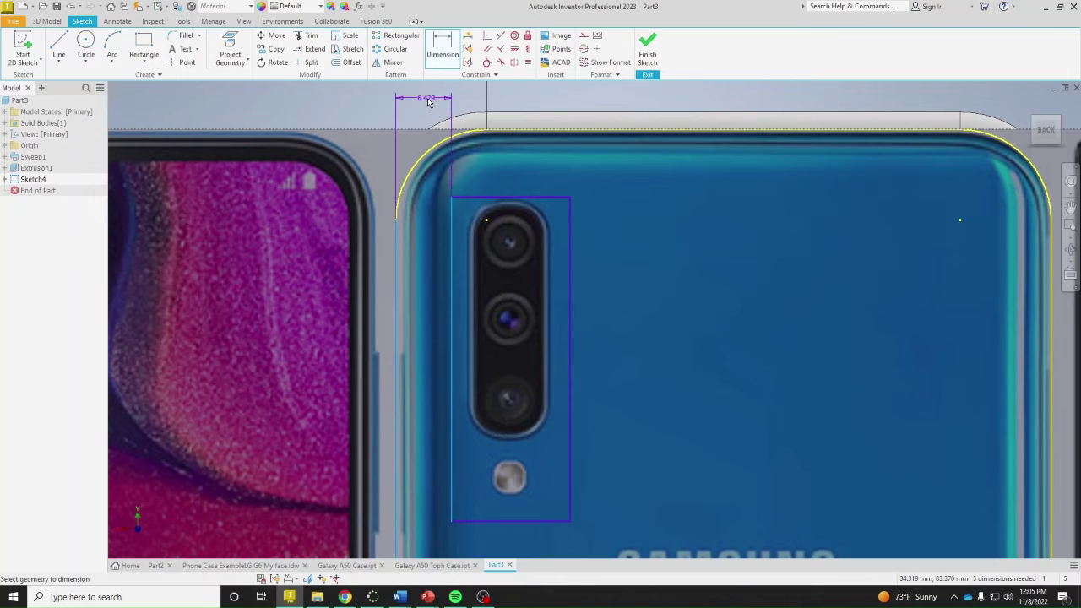
click(426, 96)
text(6.)
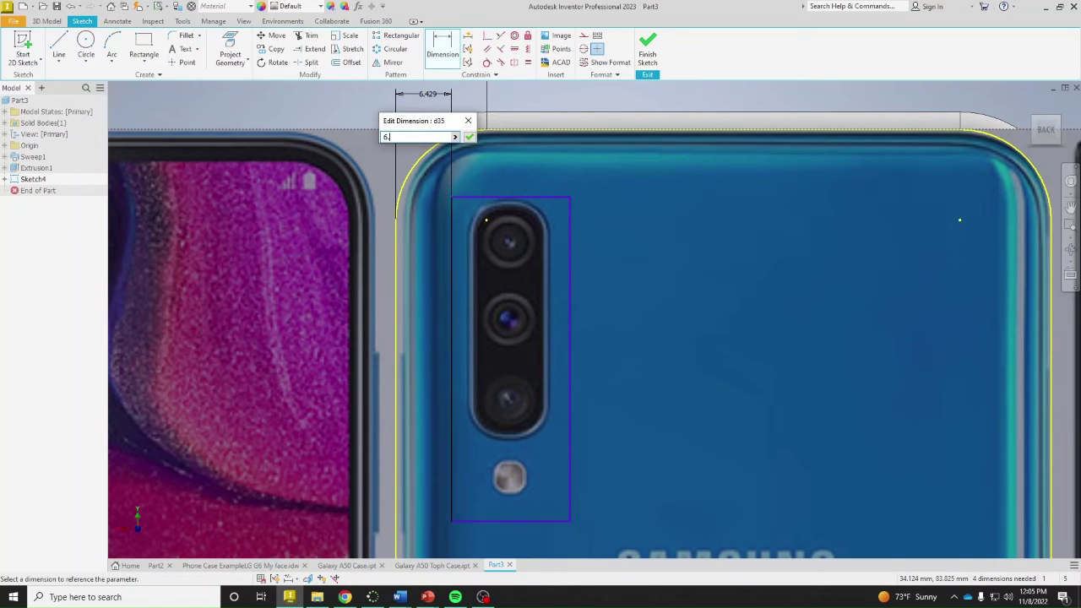
text(5)
key(Return)
Set the camera rectangle's width to 13 mm
click(550, 197)
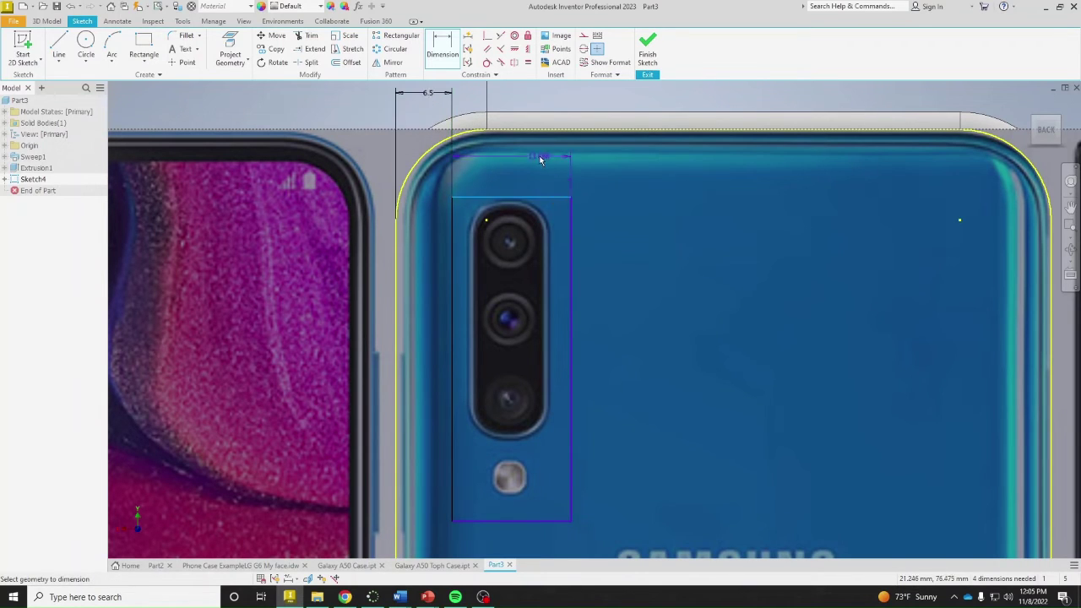
click(530, 168)
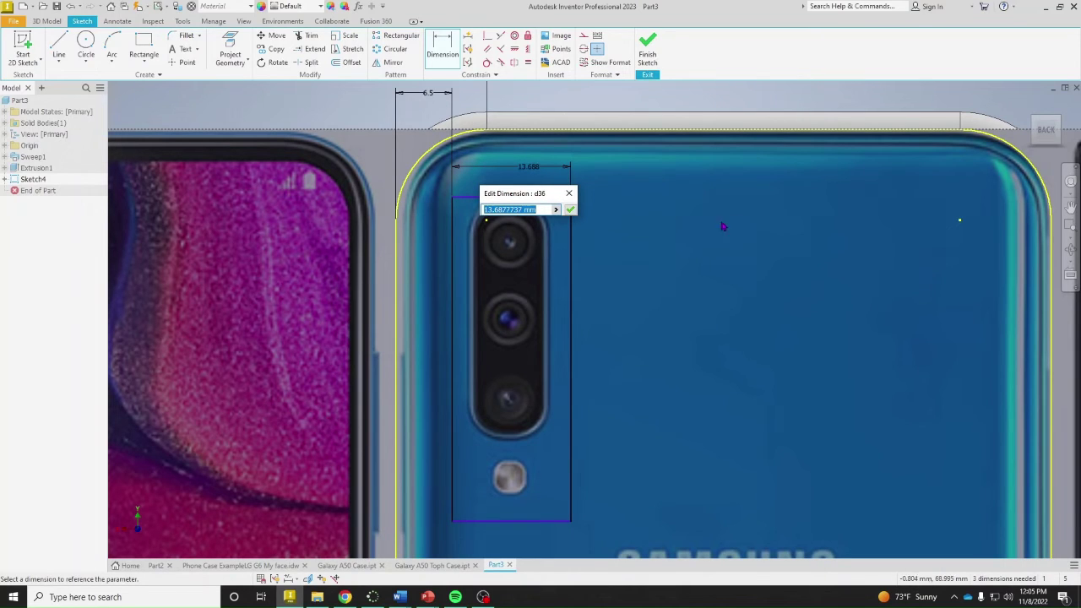
text(13)
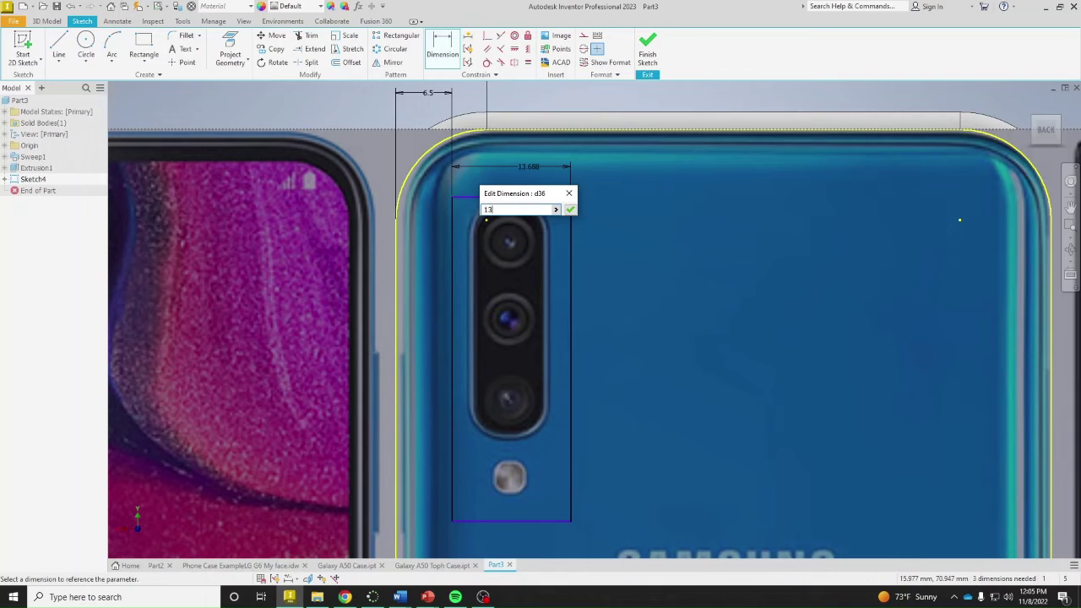
key(Return)
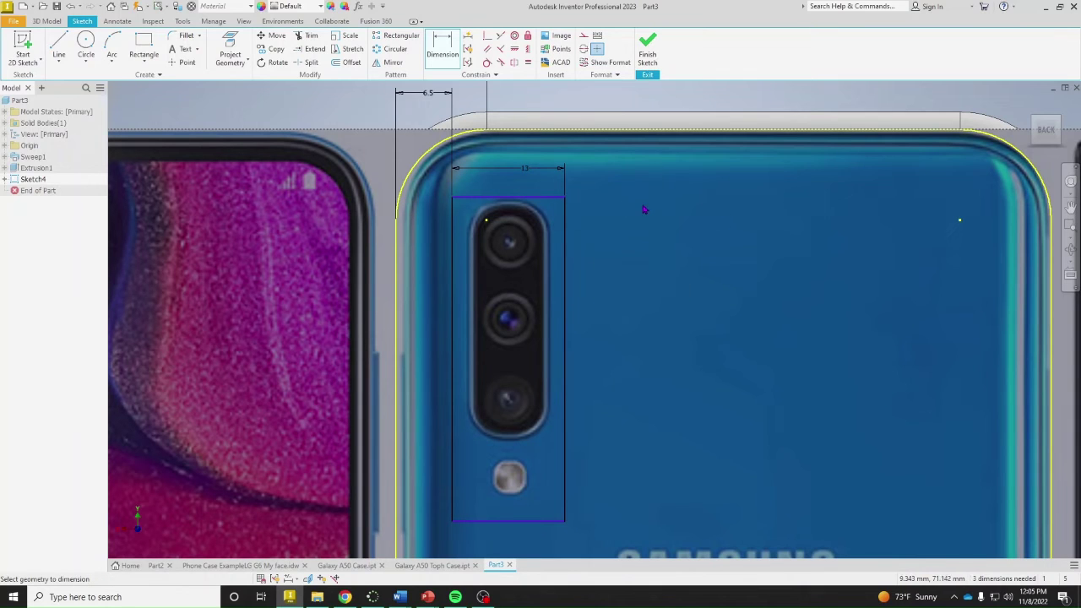
key(Escape)
Shift the camera rectangle's upper and lower edges slightly upward around the cameras and flash, and finish the sketch
drag(548, 203, 550, 193)
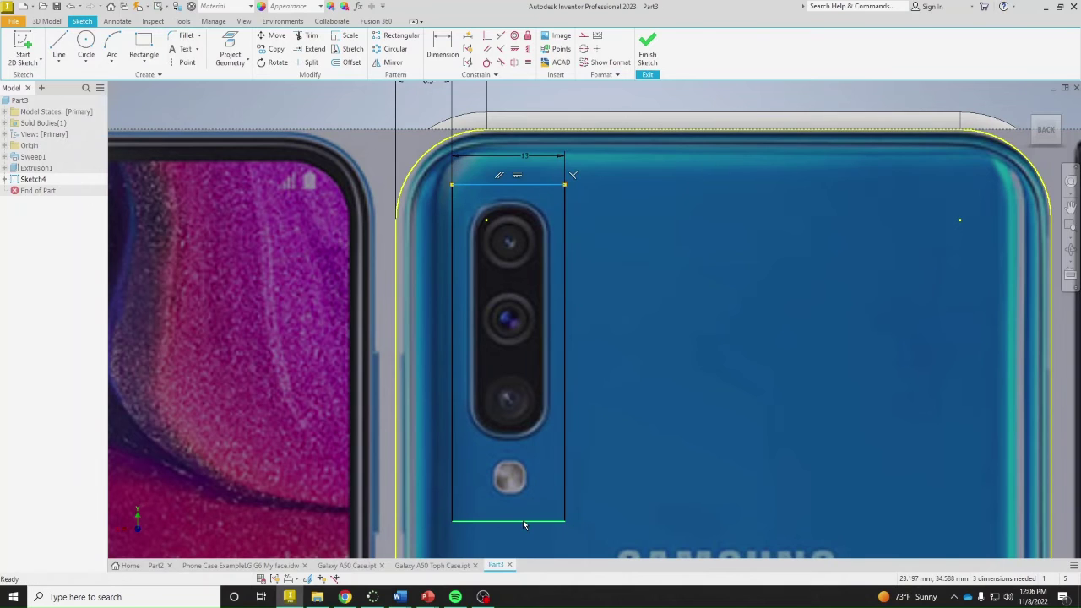
drag(526, 522, 524, 514)
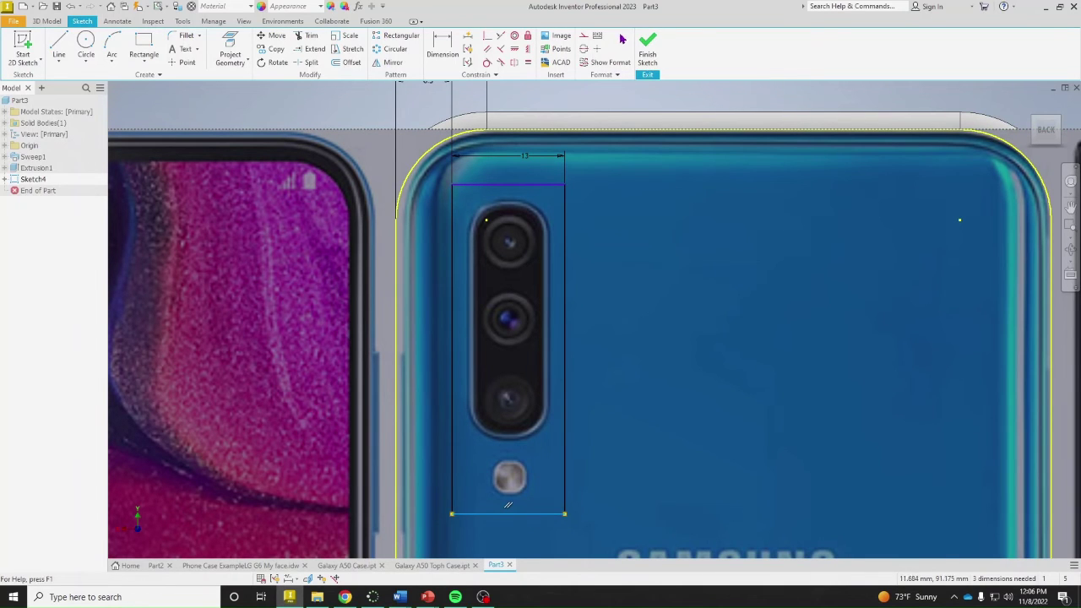
click(648, 49)
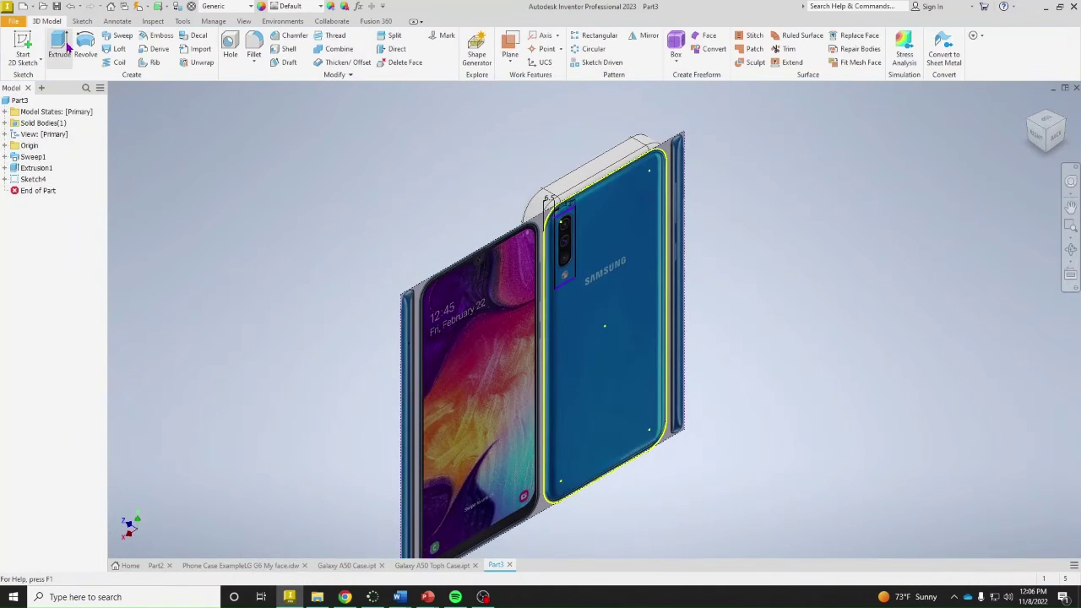
Extrude the camera rectangle 2 mm in the flipped direction as a cut through the back panel
click(65, 45)
scroll(539, 239, up, 5)
click(592, 266)
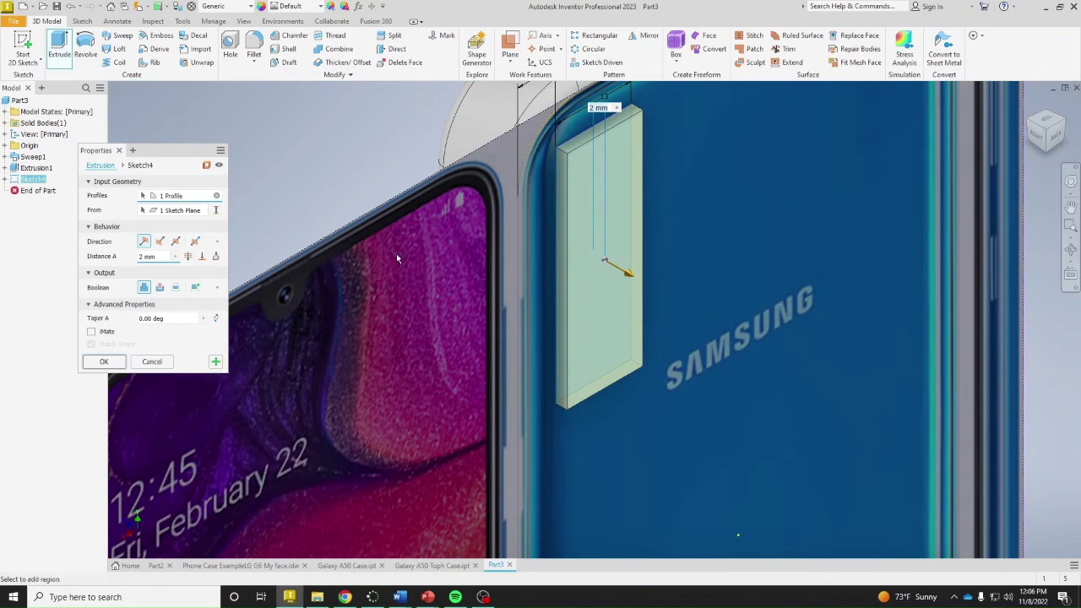
click(160, 241)
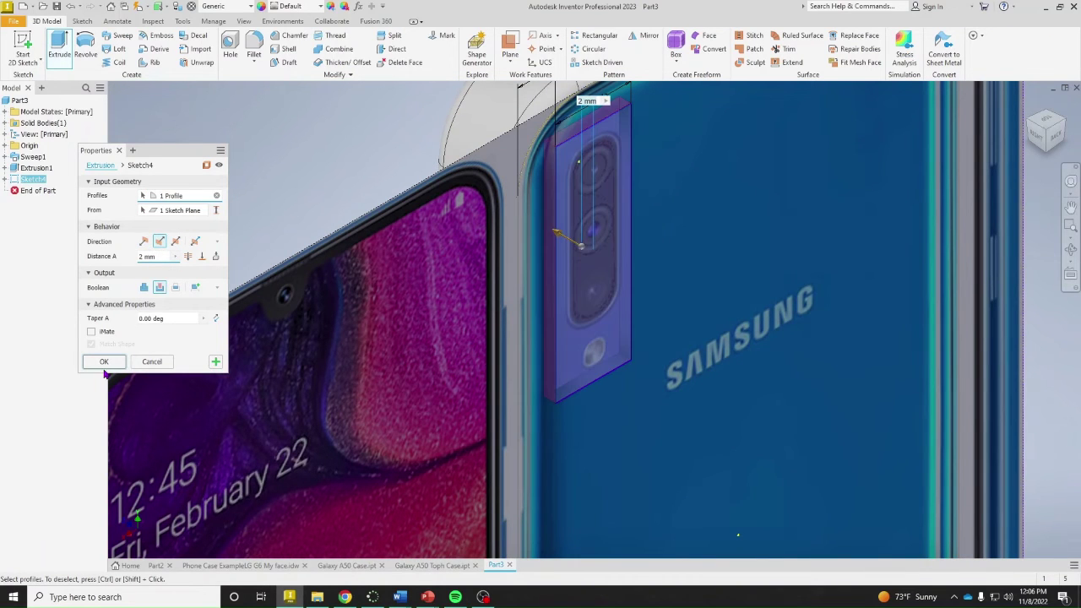
click(104, 362)
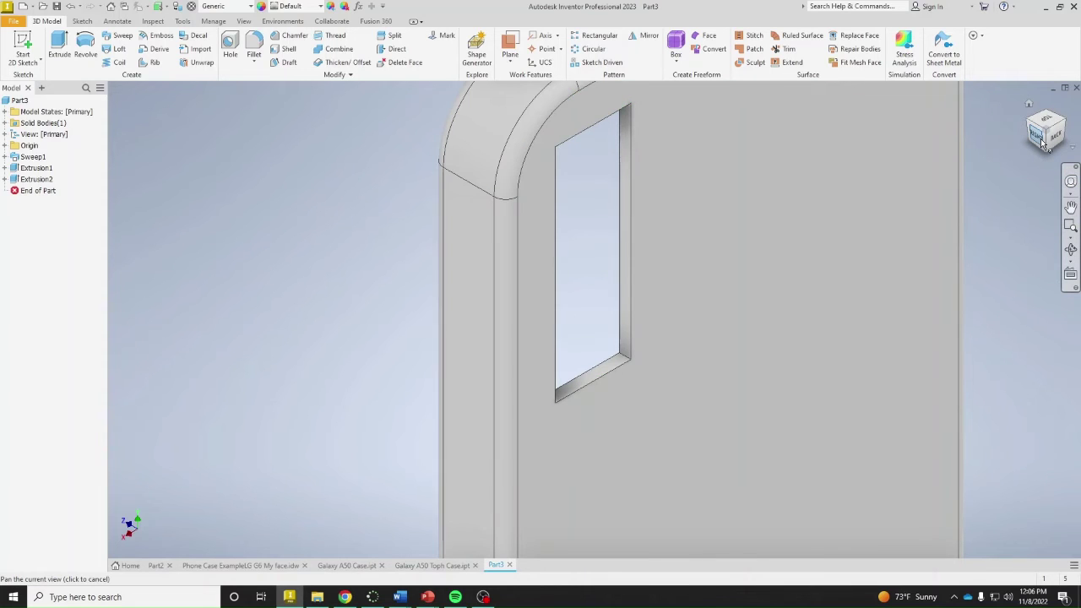
Start a sketch on the narrow flat rim face at the case's open front side
click(1044, 142)
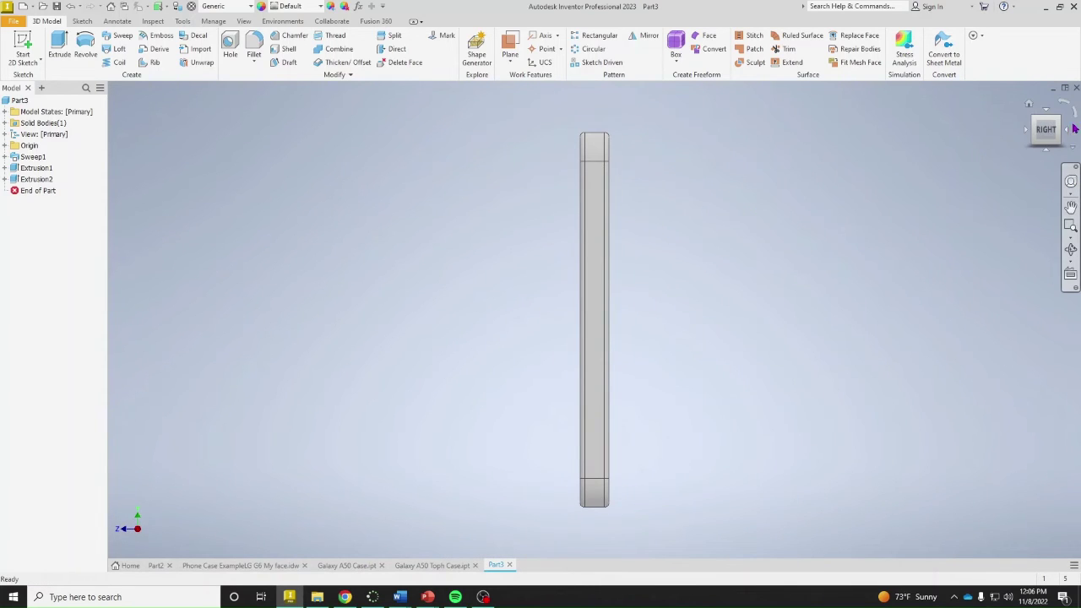
click(1030, 123)
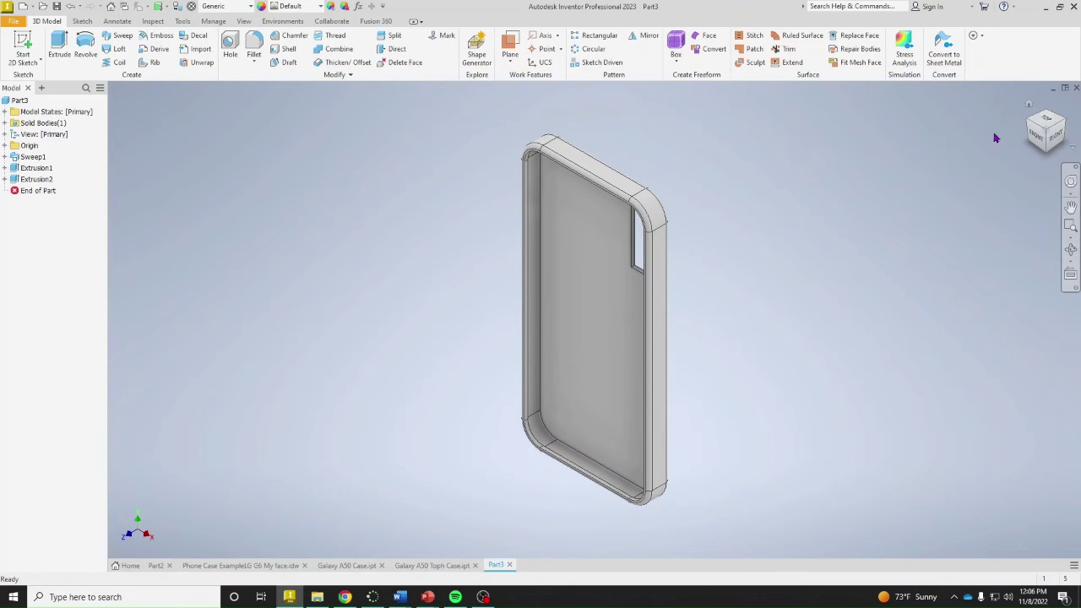
click(1038, 138)
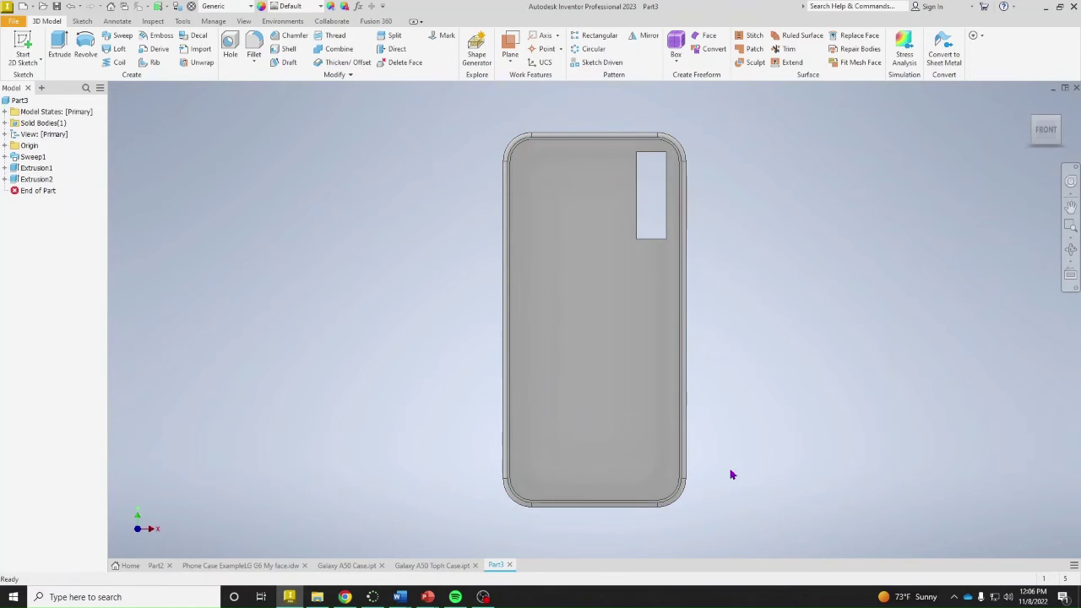
scroll(558, 135, up, 5)
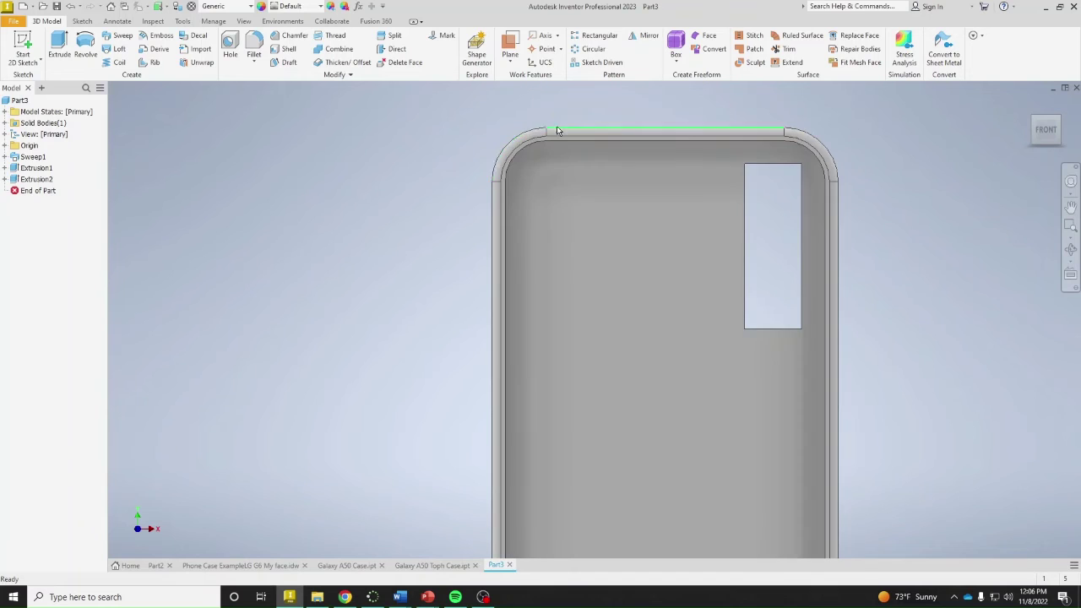
scroll(650, 173, down, 1)
scroll(719, 175, up, 3)
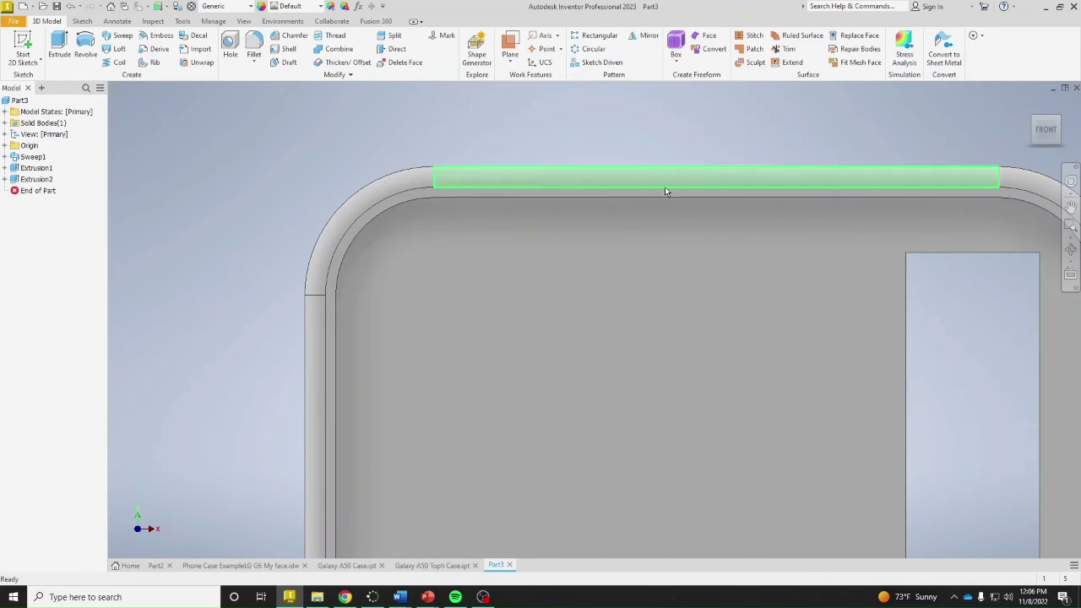
click(25, 40)
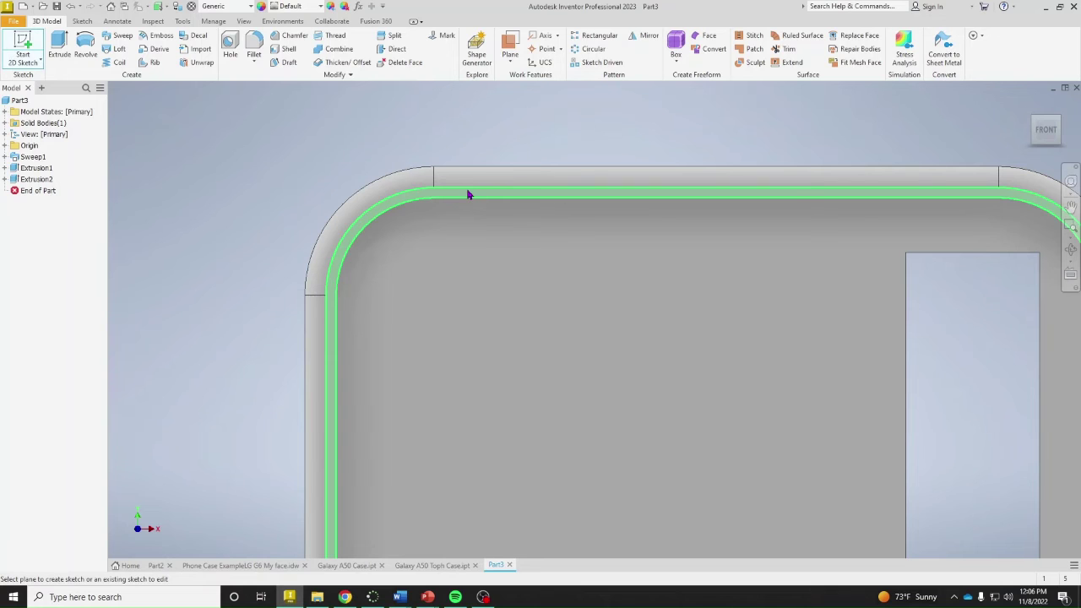
click(467, 188)
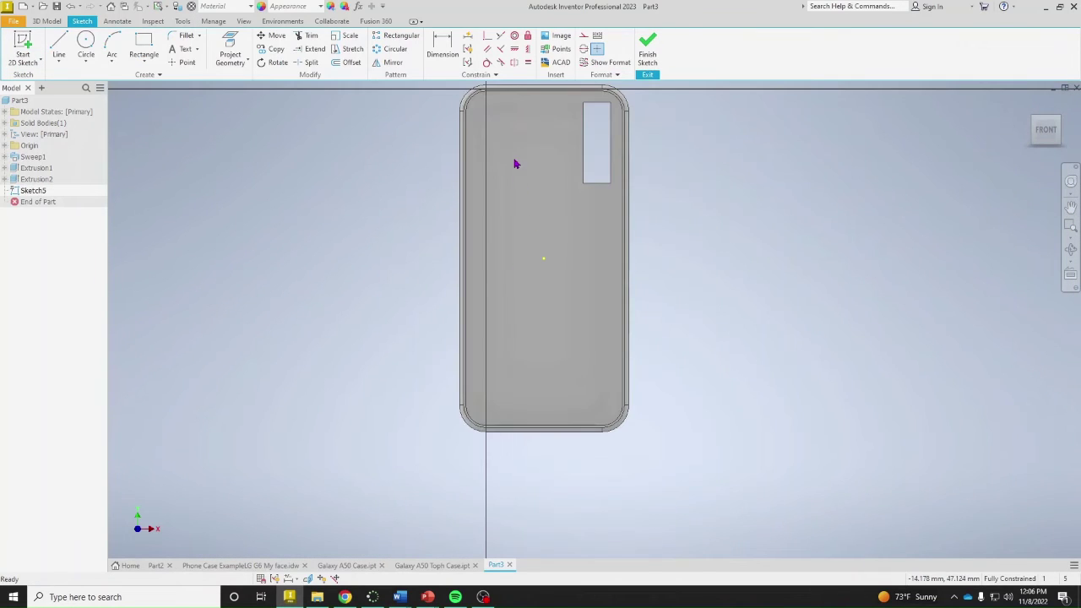
Project the back panel's inner face, including the camera cutout, into the rim sketch
key(p)
scroll(461, 171, up, 4)
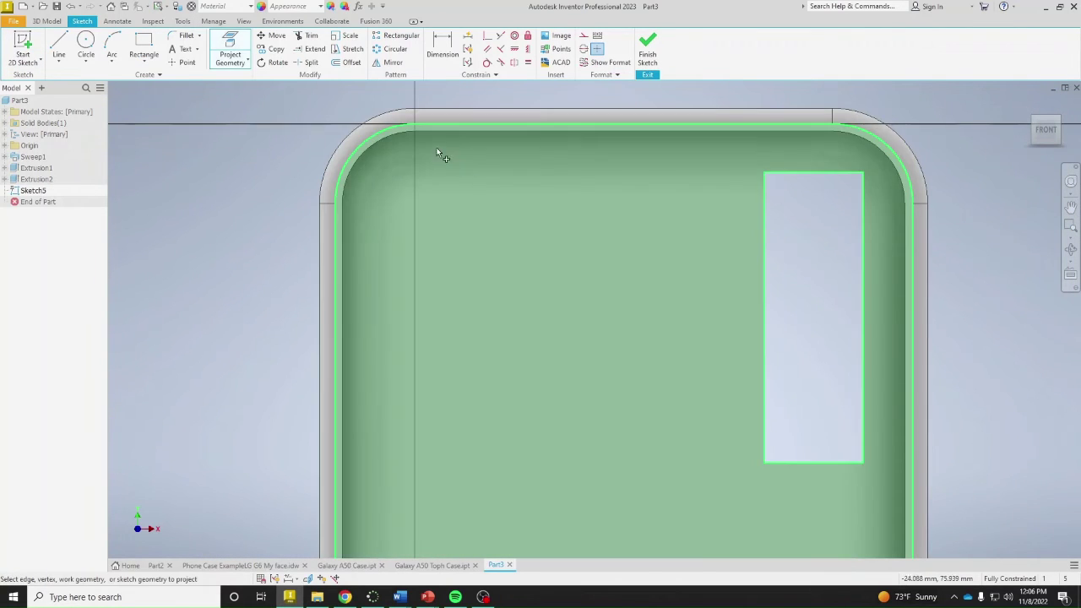
click(684, 288)
scroll(809, 220, down, 3)
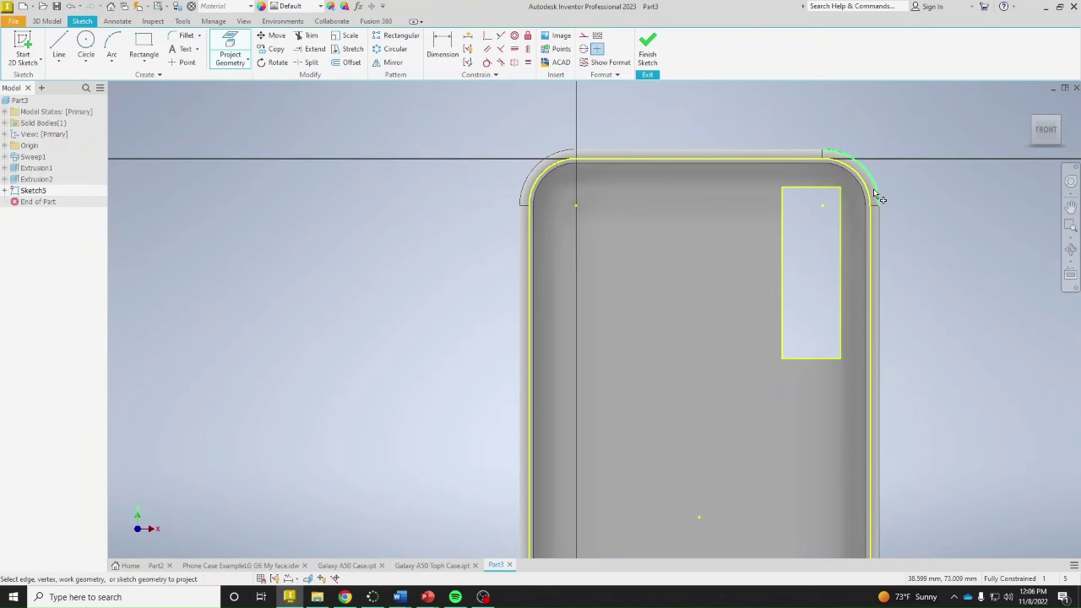
Insert the samsung-galaxy-a50-sm-a505f-ds-1 image into the rim sketch over the case
middle_drag(845, 164, 688, 137)
click(555, 35)
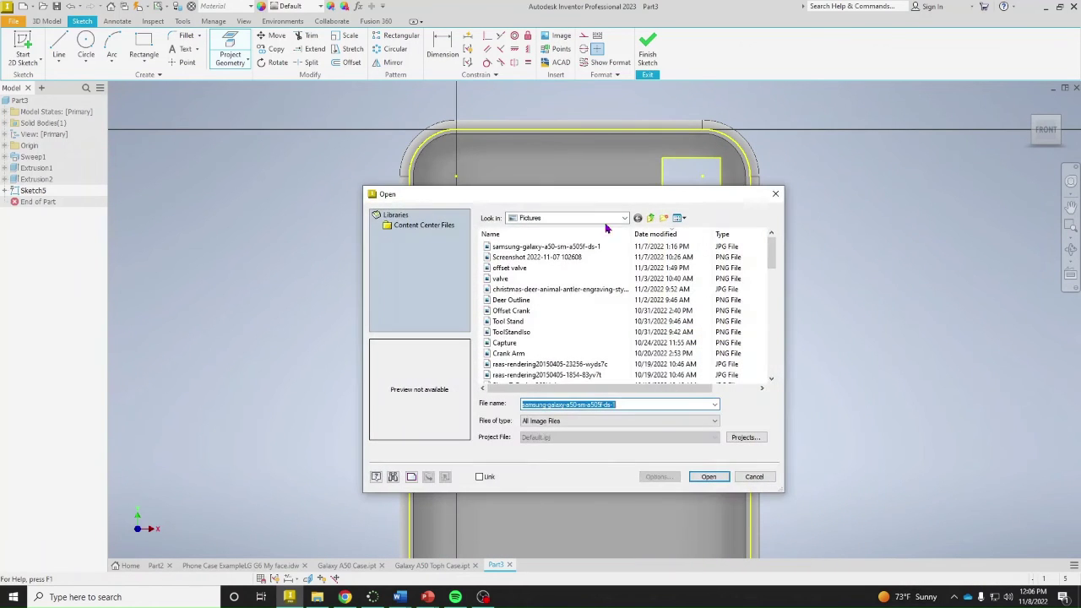
click(565, 248)
click(708, 477)
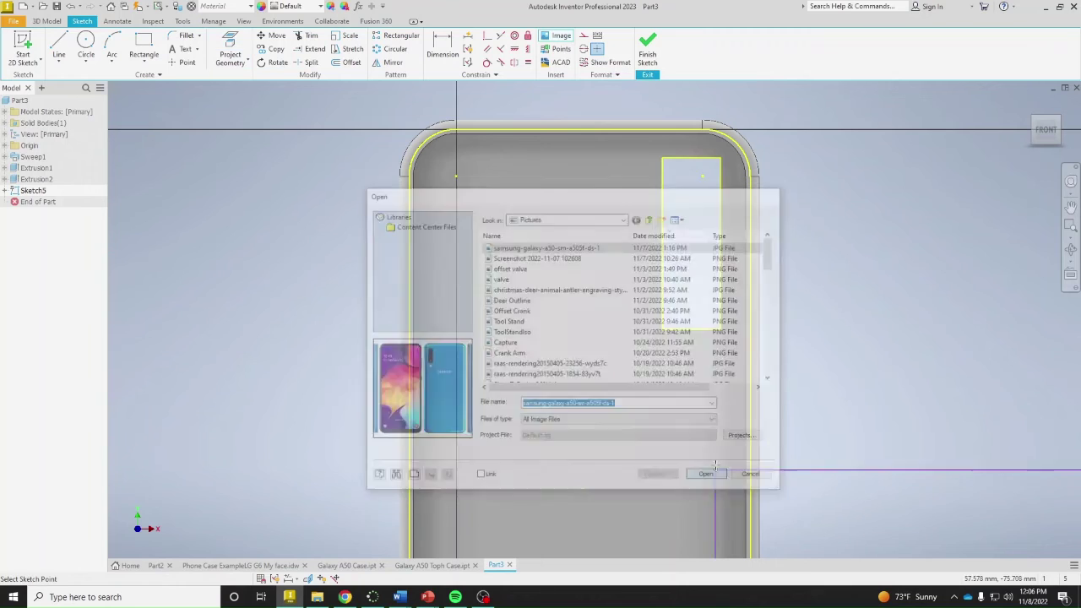
click(270, 149)
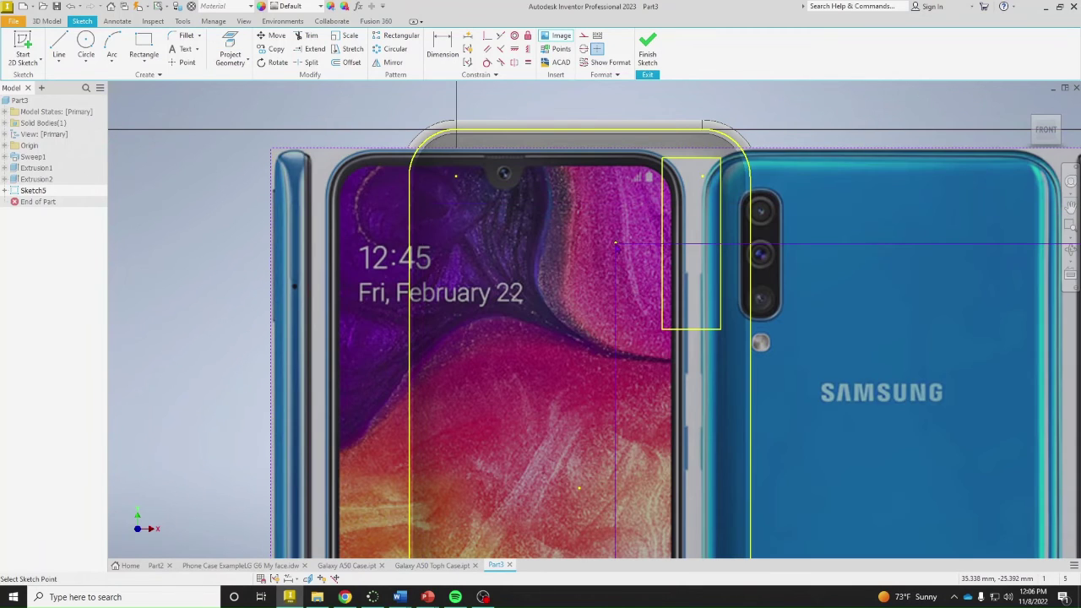
right_click(616, 245)
click(668, 245)
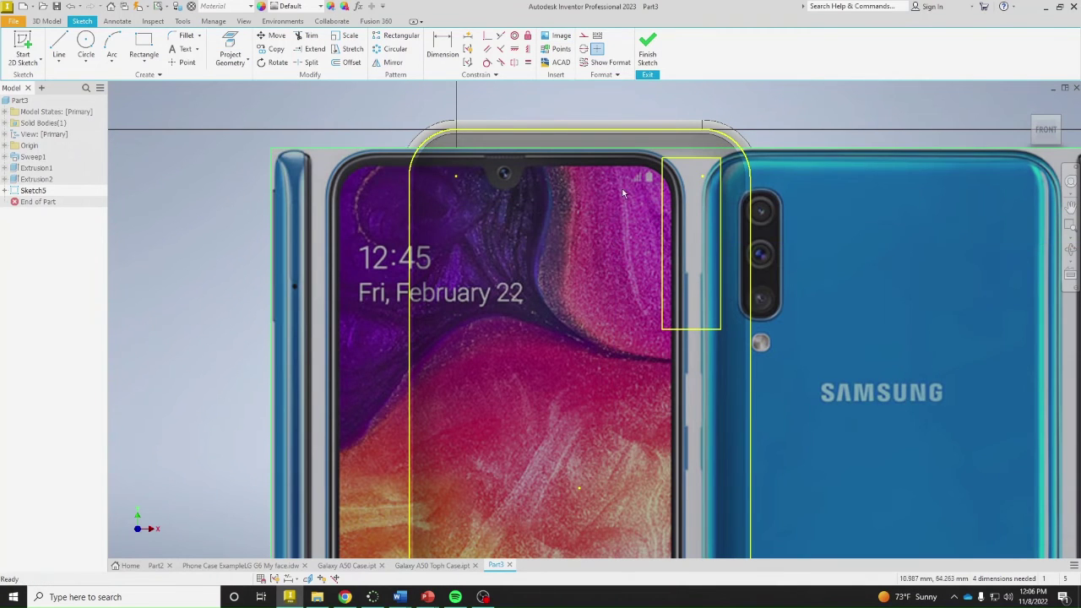
Constrain the image's upper edge horizontal and move the picture until the phone's front view lies over the case outline
click(515, 49)
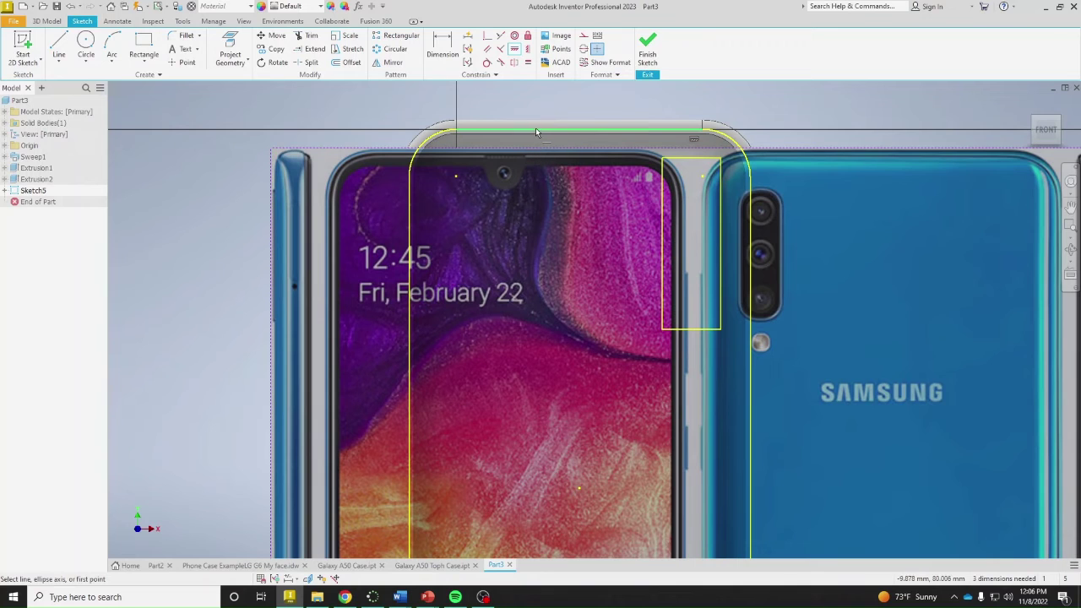
click(536, 128)
click(248, 108)
right_click(529, 259)
click(563, 259)
drag(530, 304, 603, 316)
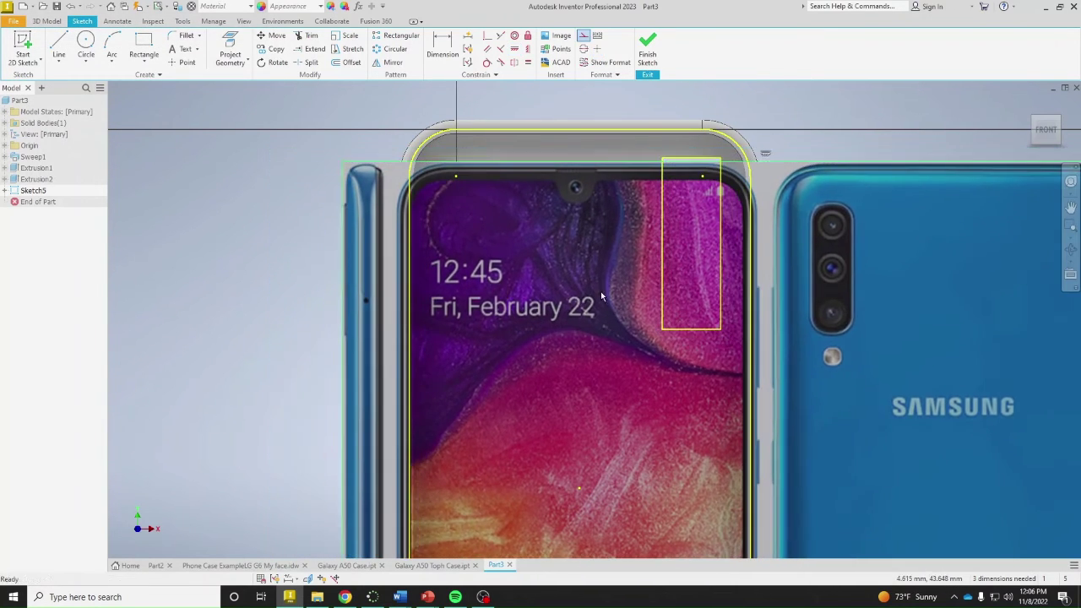
Make the image's upper edge collinear with the straight upper line of the projected case outline
click(501, 35)
click(535, 161)
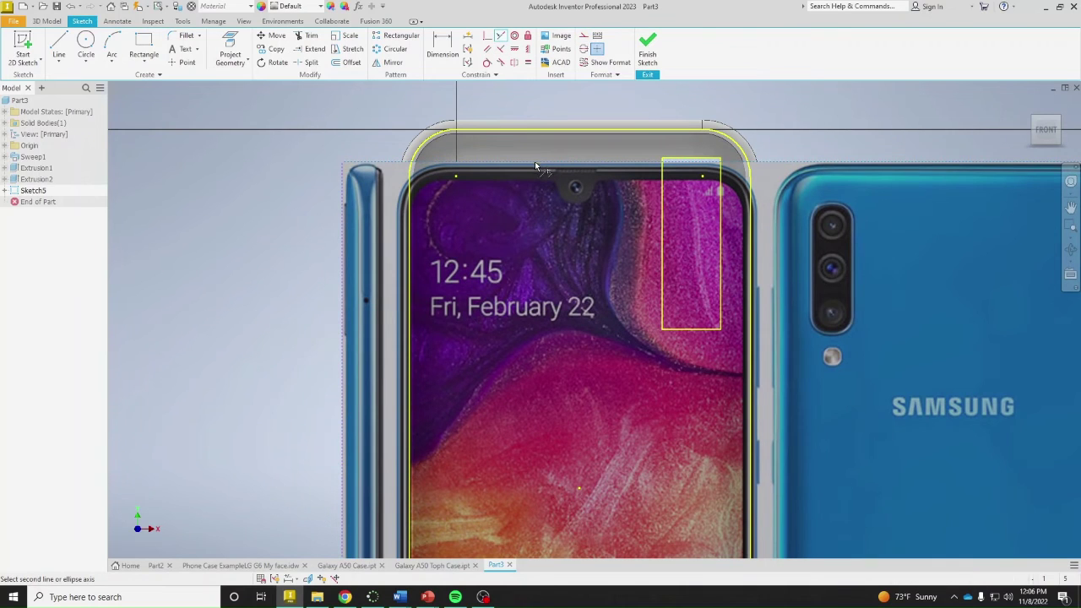
click(537, 129)
scroll(575, 242, up, 3)
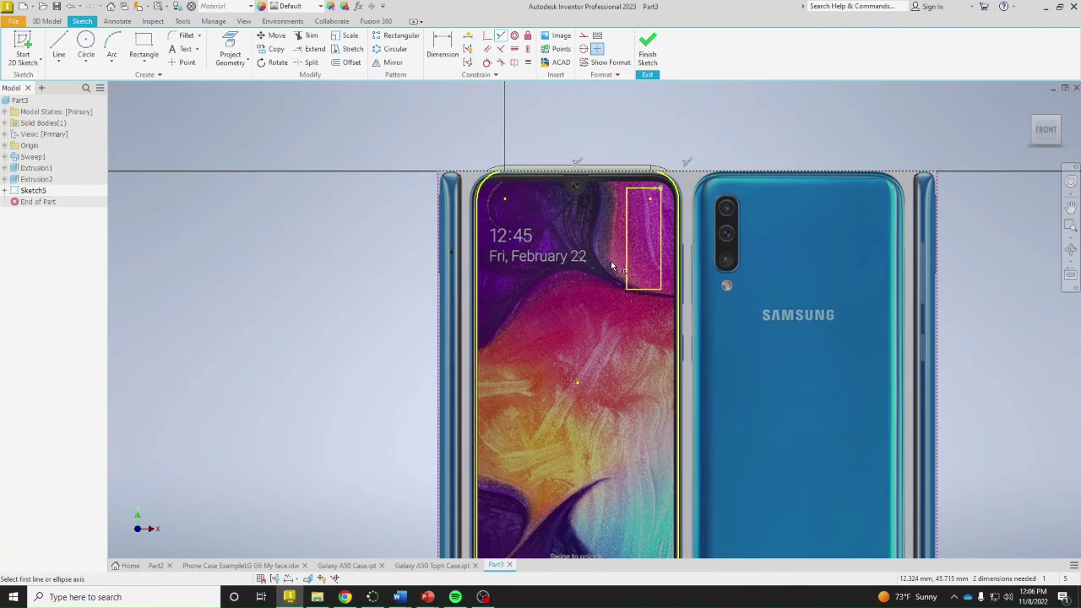
middle_drag(589, 242, 594, 20)
right_click(686, 459)
click(725, 456)
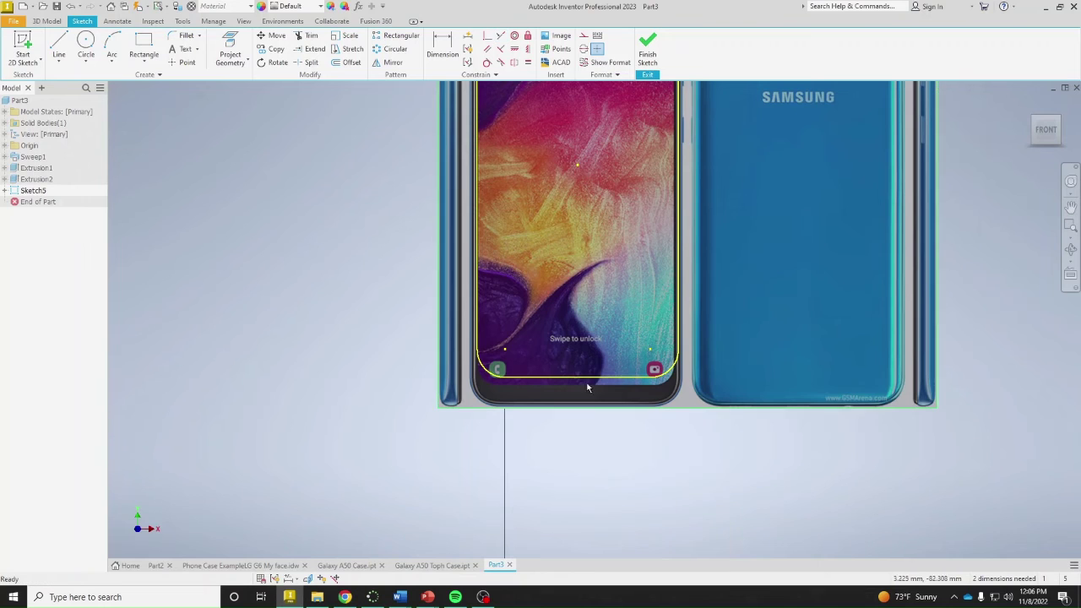
Scale the image by its lower edge to match the outline's lower end, and shift it sideways to center the phone's front view
scroll(592, 411, up, 3)
drag(604, 410, 616, 346)
scroll(593, 230, down, 3)
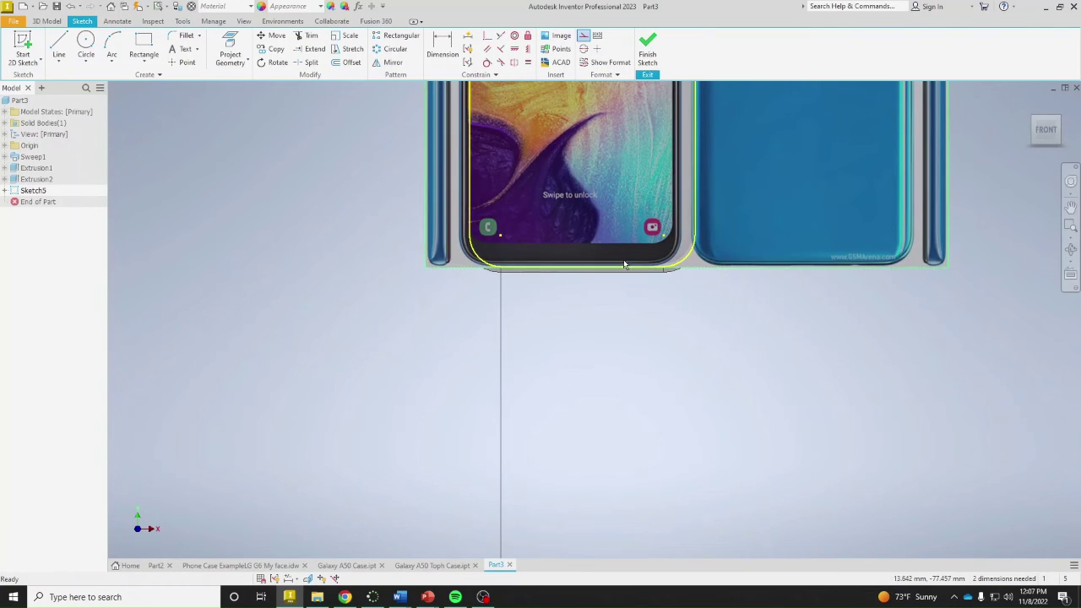
middle_drag(623, 264, 579, 477)
drag(512, 290, 524, 286)
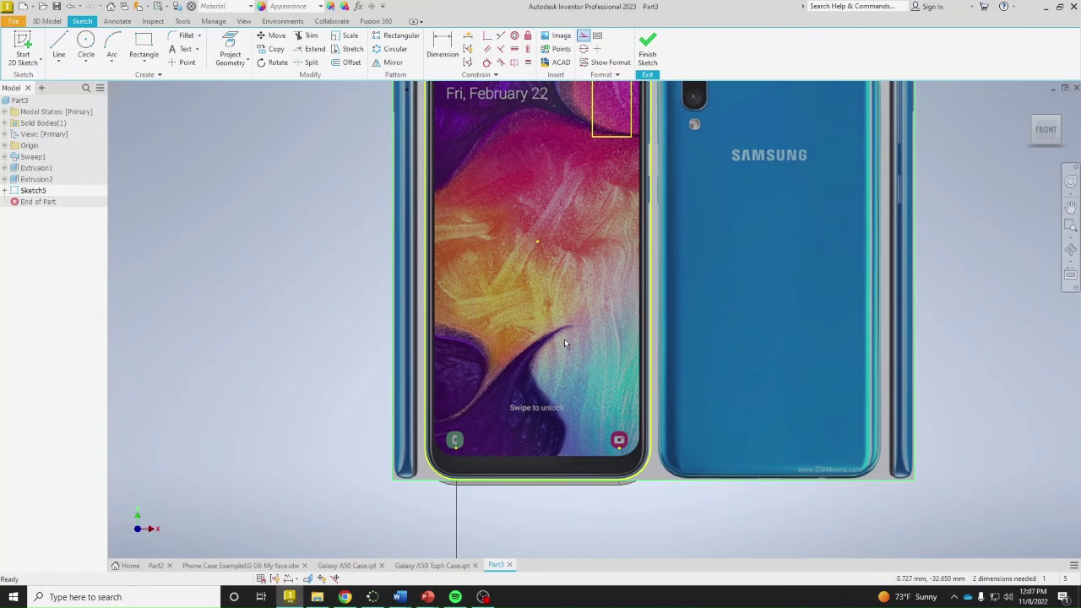
Sketch a rectangle about 12 mm wide and 47 mm tall across the case's side wall around the phone's side buttons
middle_drag(564, 338, 528, 398)
scroll(612, 307, up, 3)
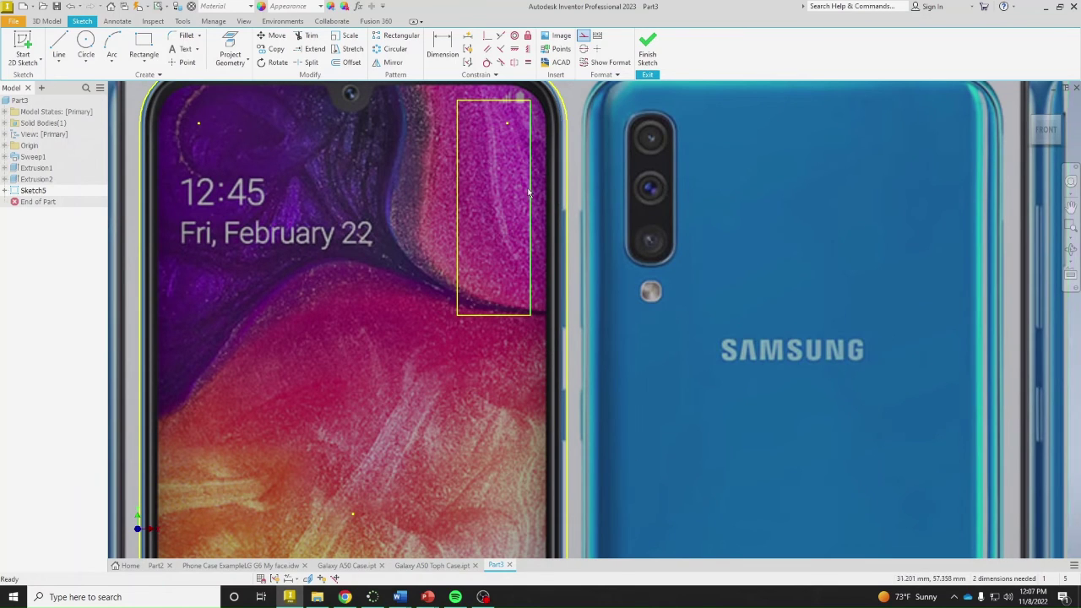
click(144, 42)
click(550, 193)
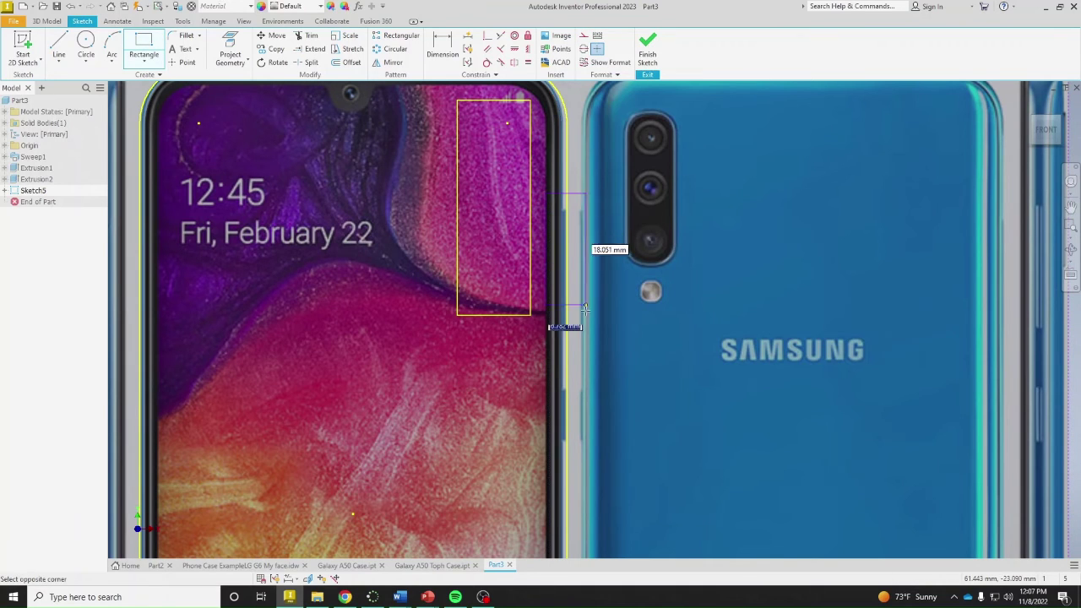
click(613, 458)
right_click(658, 452)
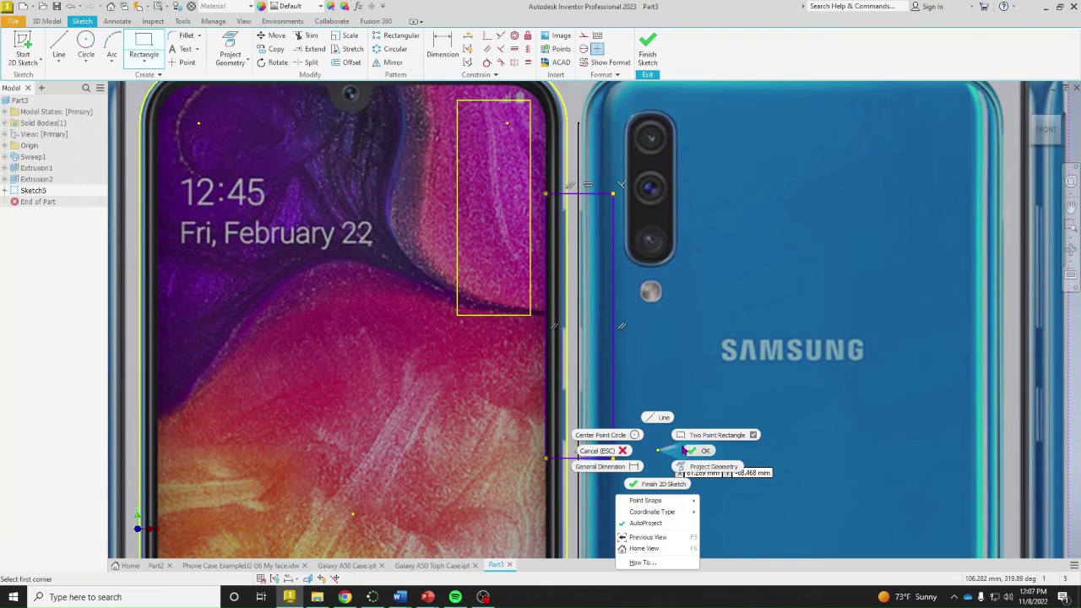
click(703, 451)
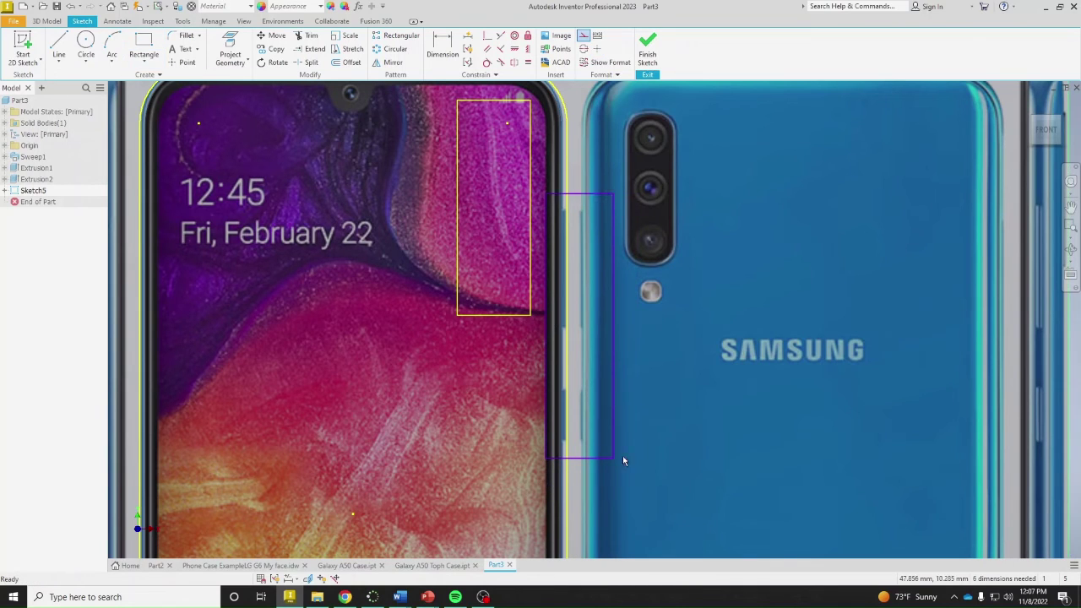
Sketch a rectangle about 55 mm wide across the case's lower wall, spanning between the two rounded corners
middle_drag(623, 458, 639, 175)
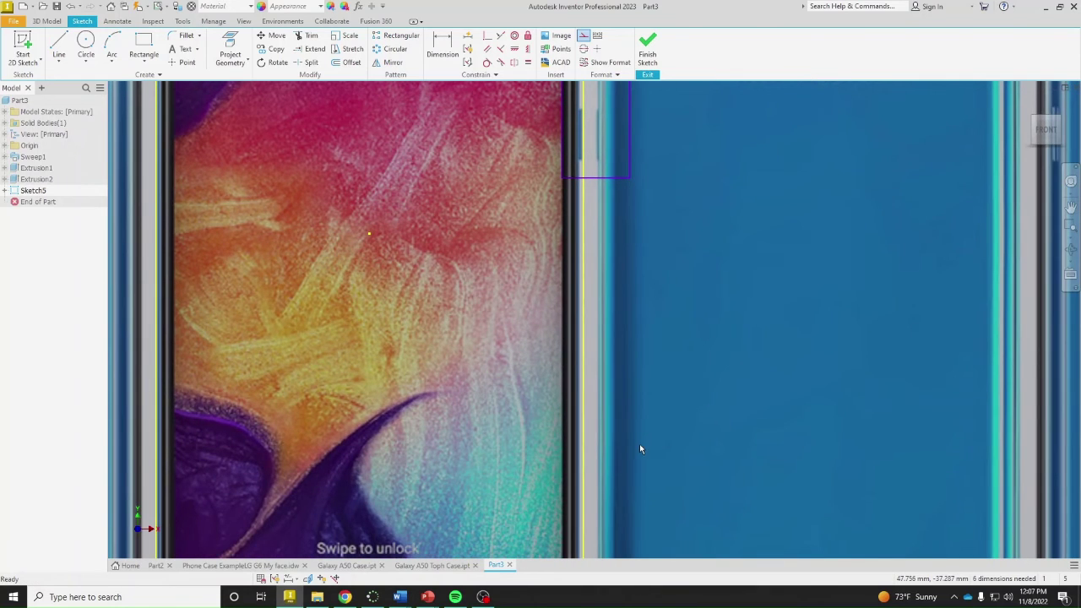
middle_drag(634, 400, 594, 137)
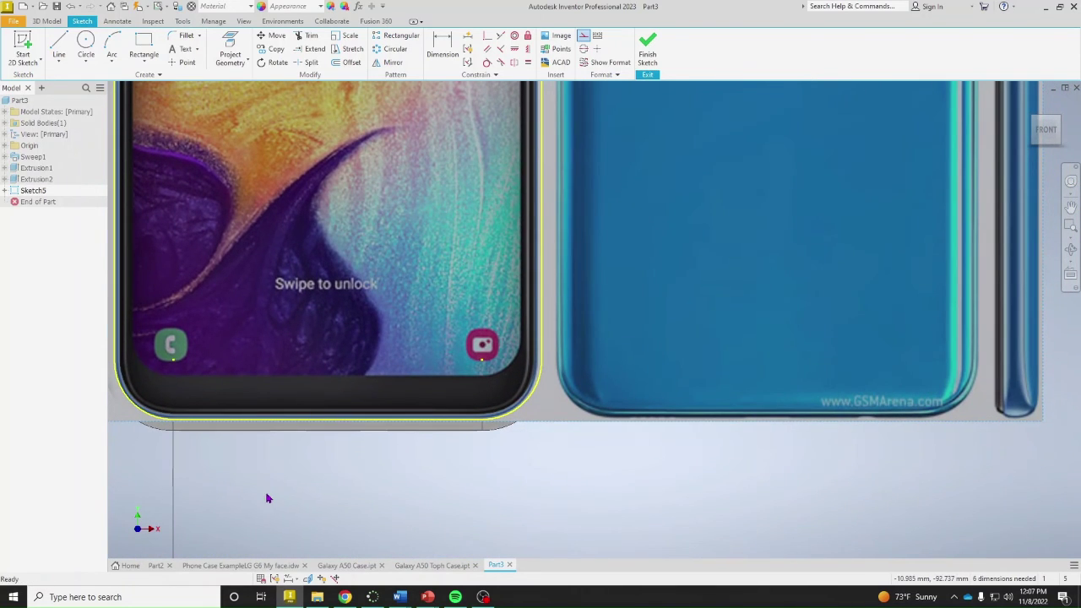
click(144, 46)
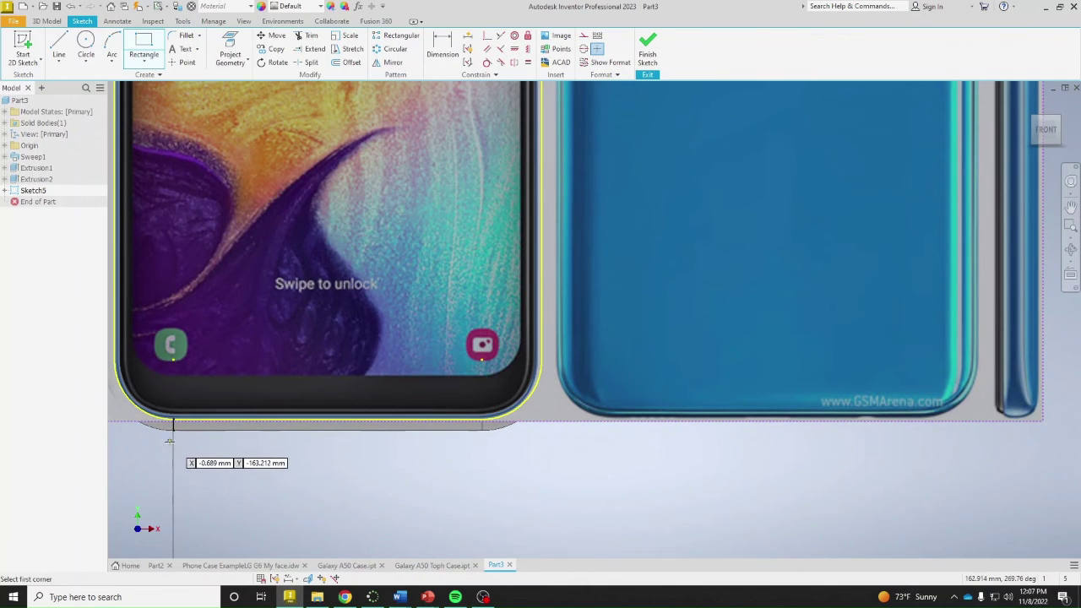
click(174, 446)
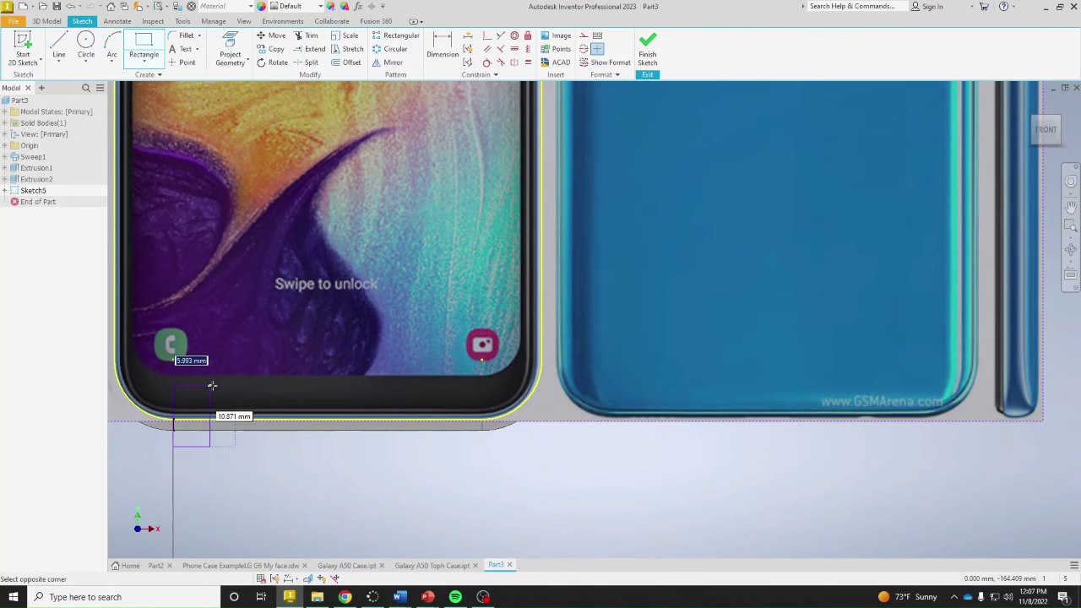
click(481, 381)
right_click(534, 516)
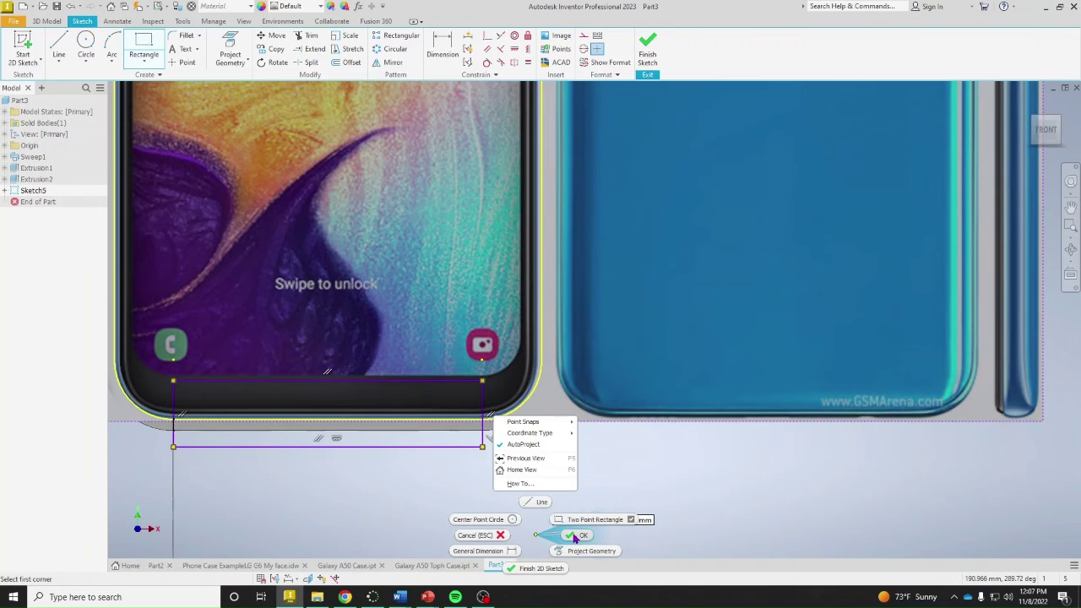
click(573, 537)
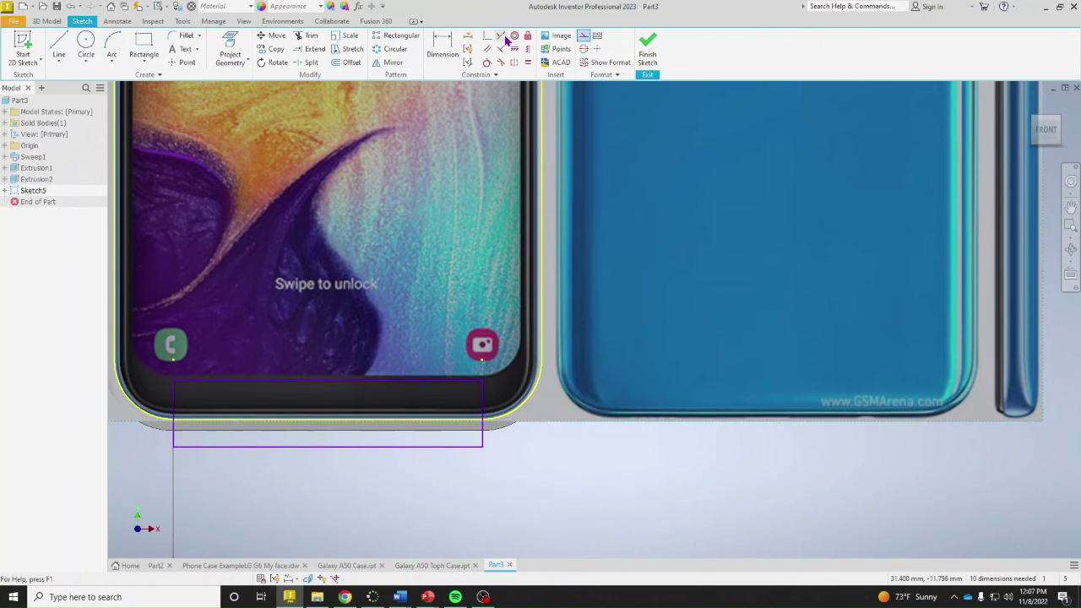
Try to make the lower rectangle's two short sides collinear, and undo the constraint
click(501, 38)
click(175, 439)
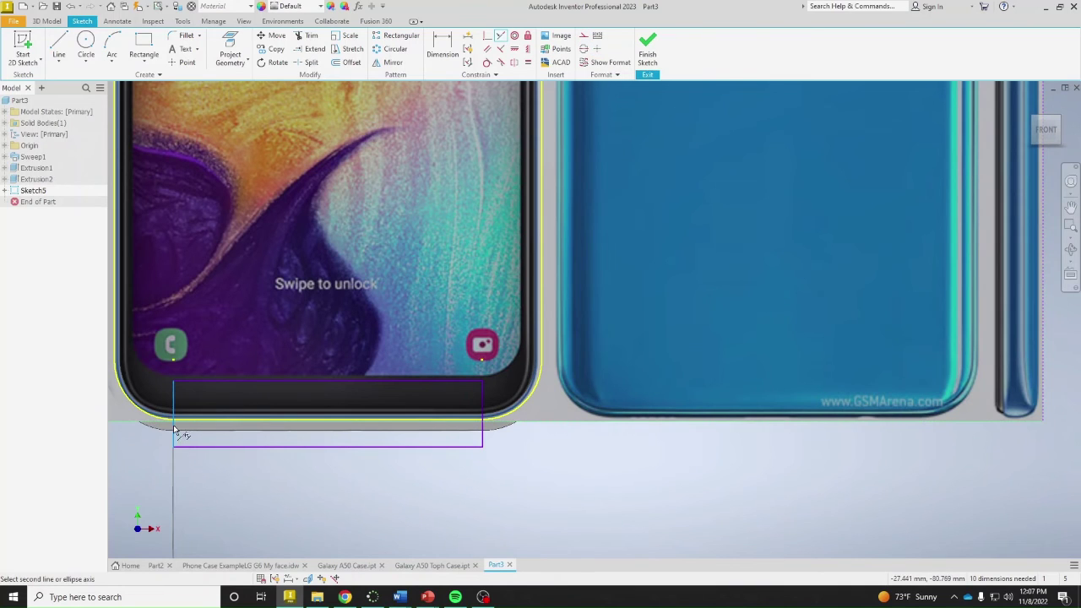
click(482, 436)
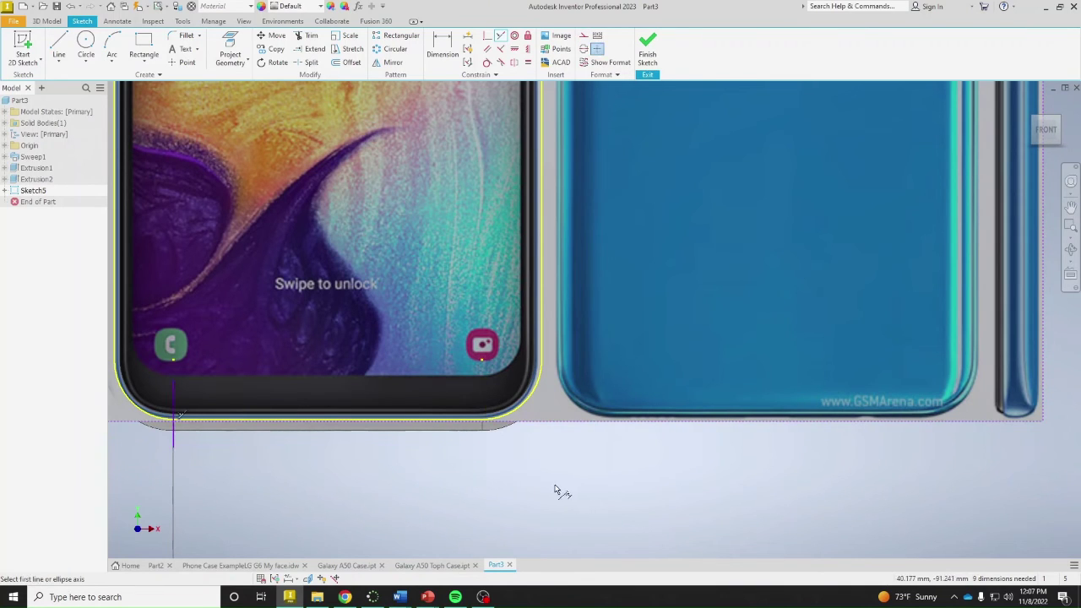
click(73, 7)
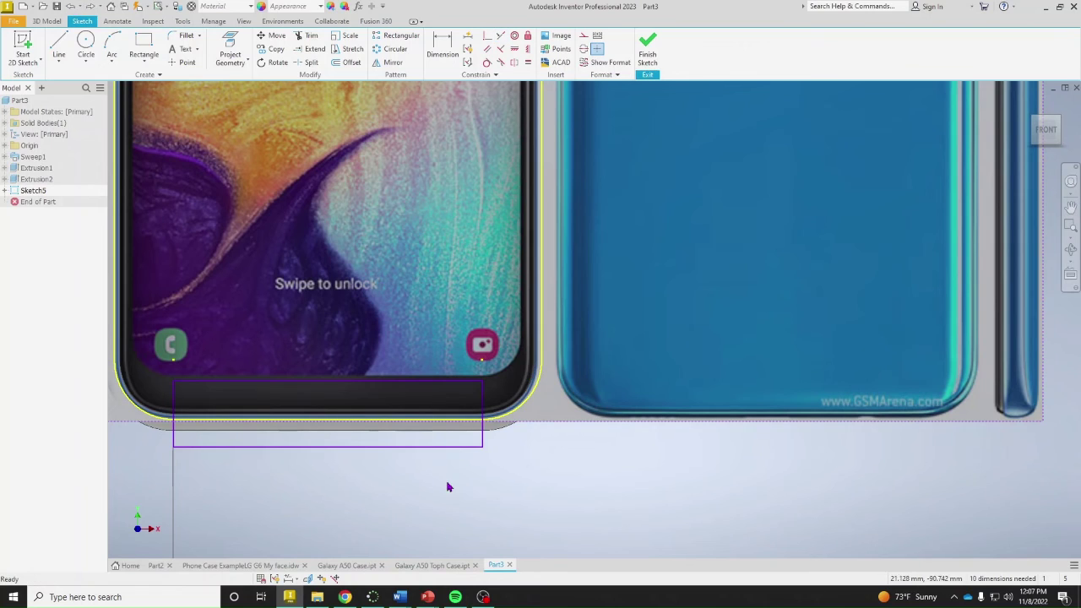
right_click(580, 515)
click(643, 43)
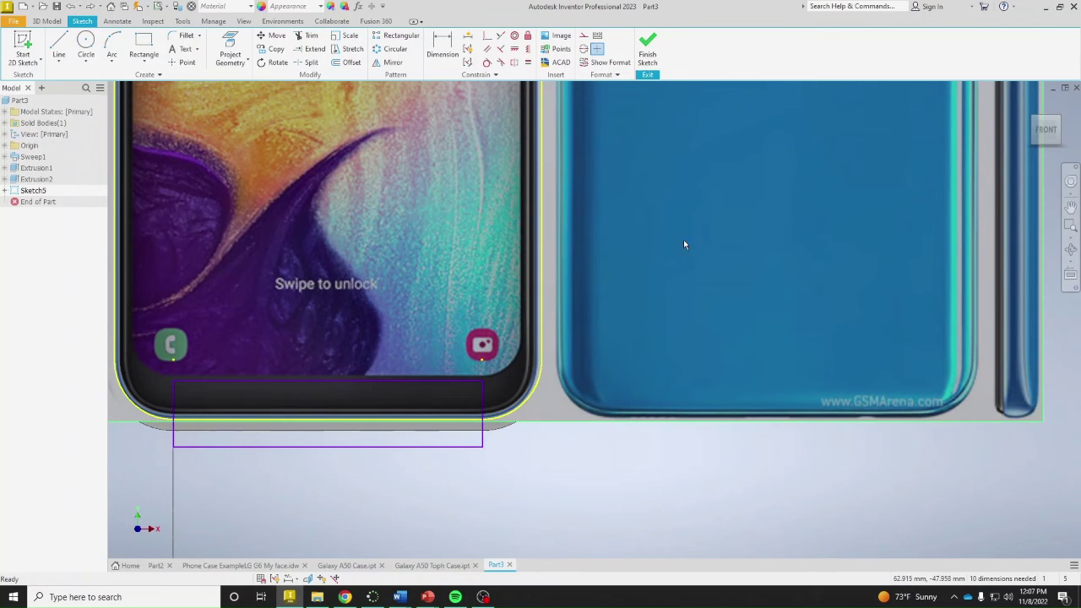
Finish the sketch and cut the side and lower rectangles through the case walls, extruding up to the back panel's inner face
scroll(870, 238, down, 5)
click(647, 40)
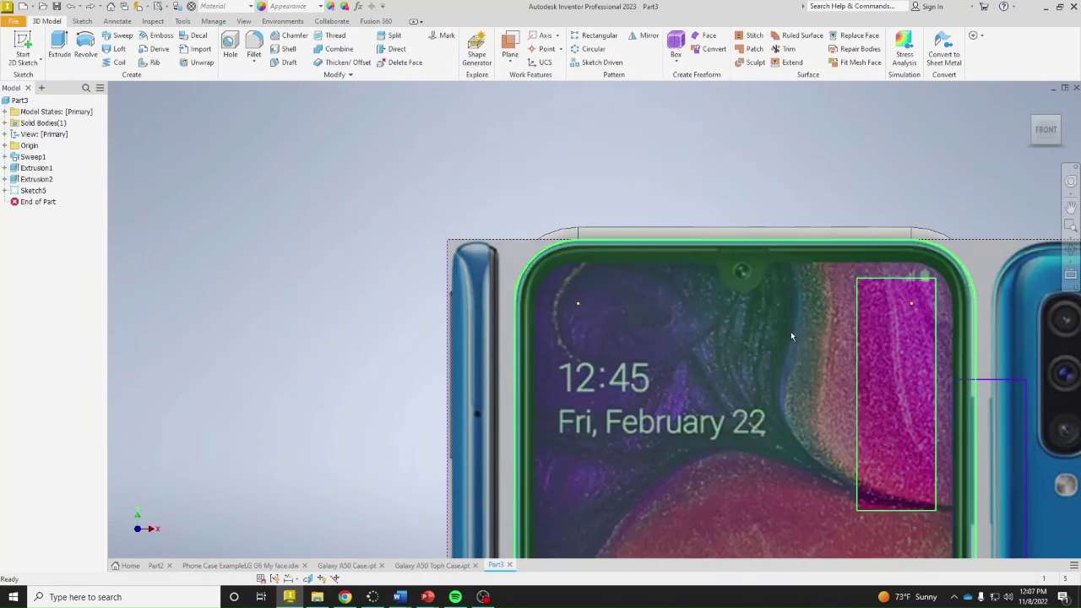
click(59, 46)
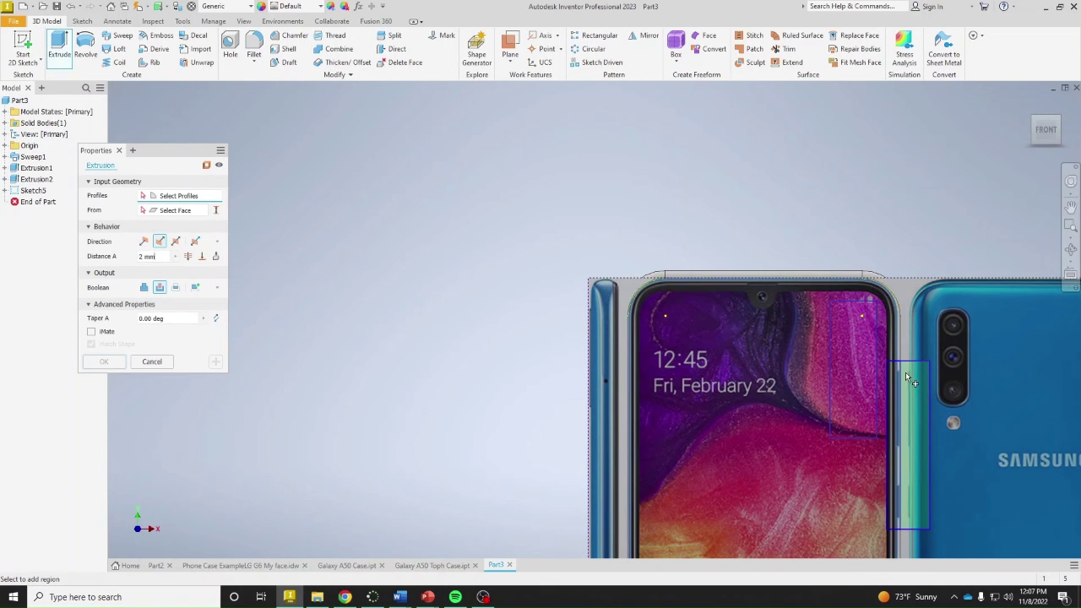
click(906, 361)
middle_drag(842, 549, 688, 182)
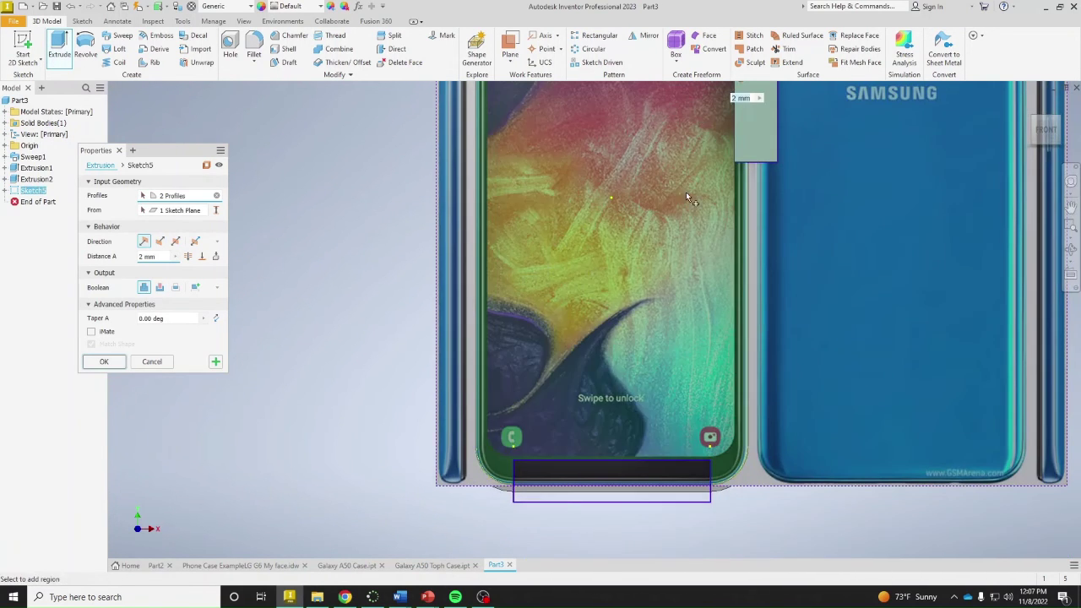
click(675, 505)
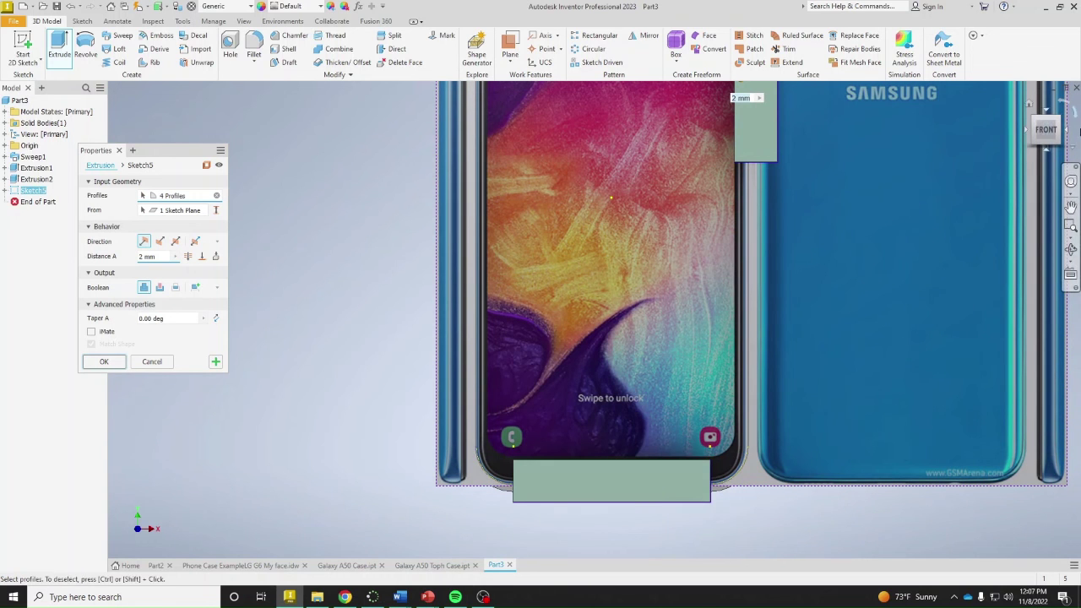
click(1061, 118)
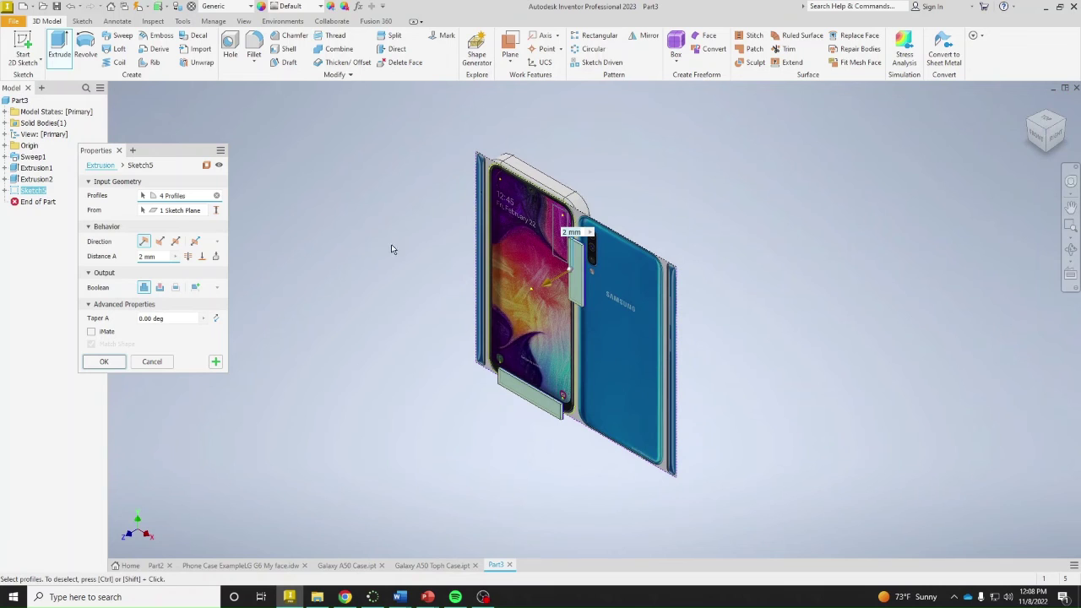
click(202, 257)
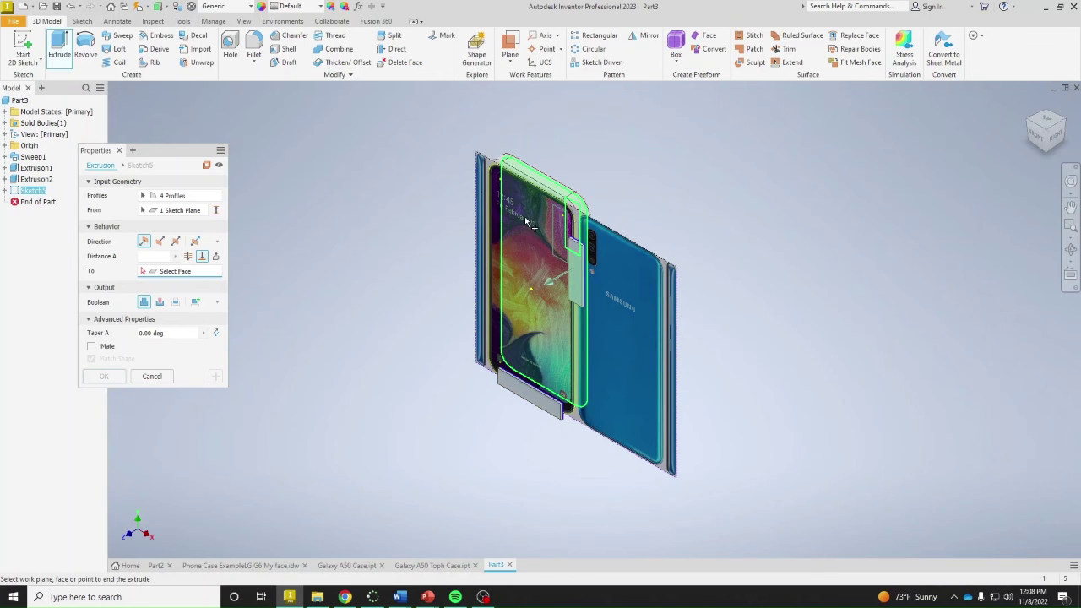
click(530, 224)
click(104, 377)
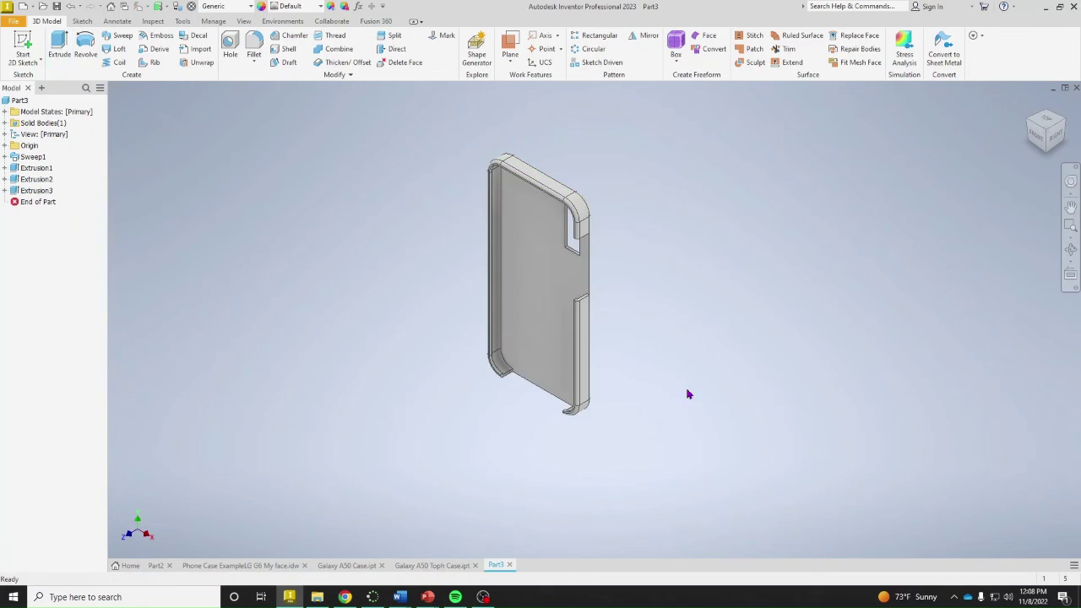
Start a fillet on the two corner edges of the side button opening and the two lower corners of the camera opening
scroll(508, 306, down, 3)
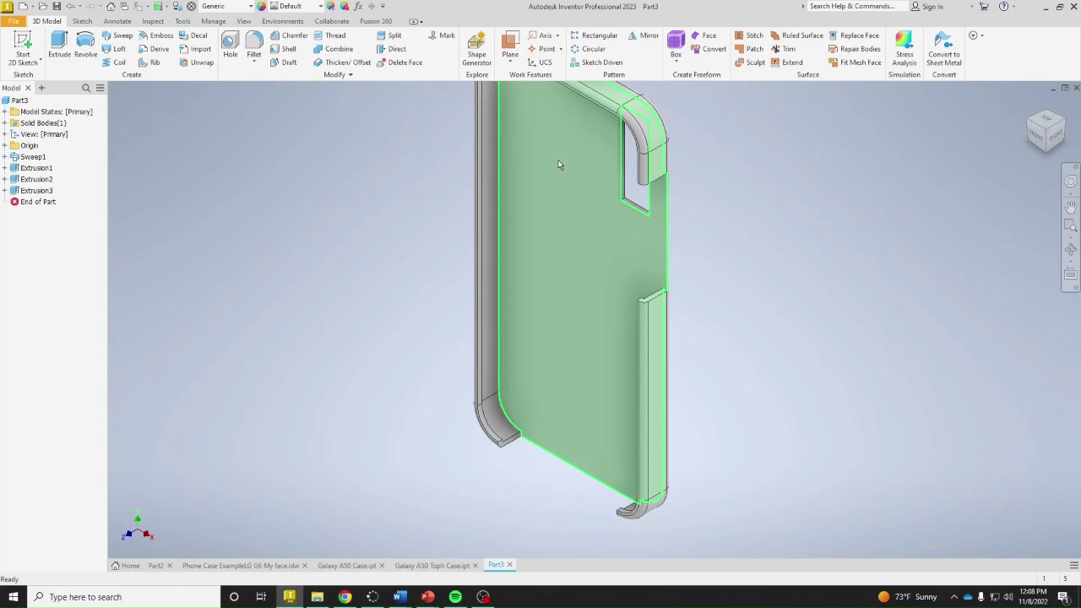
mouse_move(577, 182)
click(254, 46)
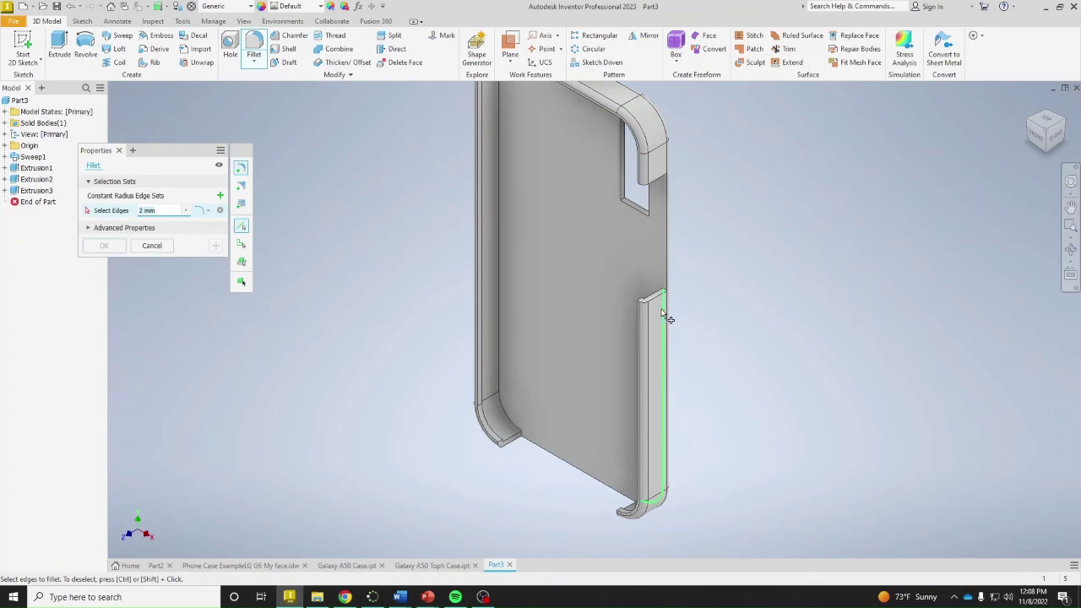
scroll(665, 318, up, 5)
click(676, 277)
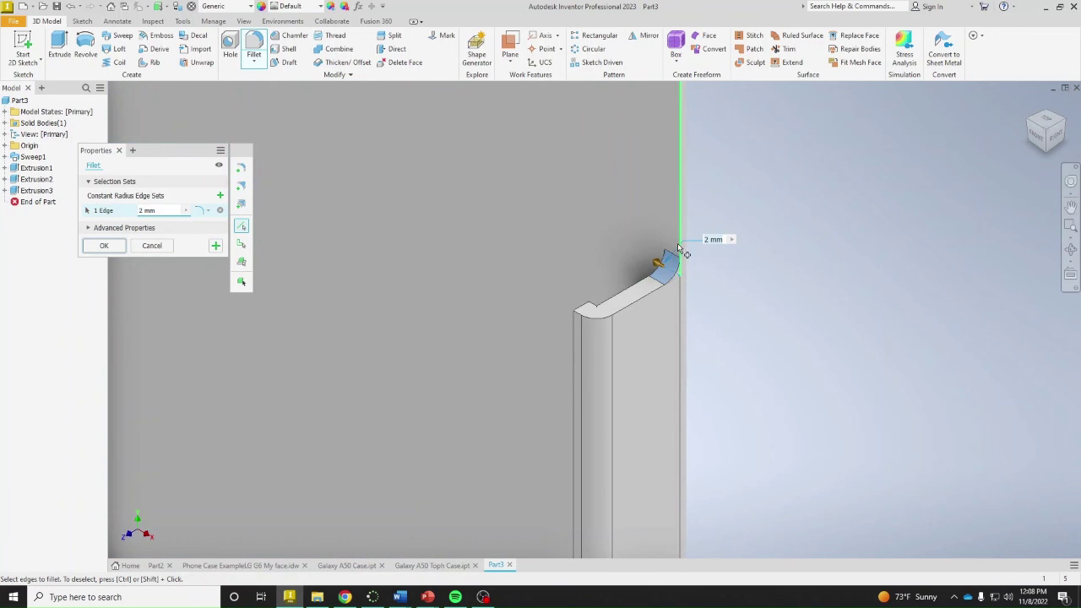
scroll(678, 247, down, 4)
scroll(676, 233, up, 3)
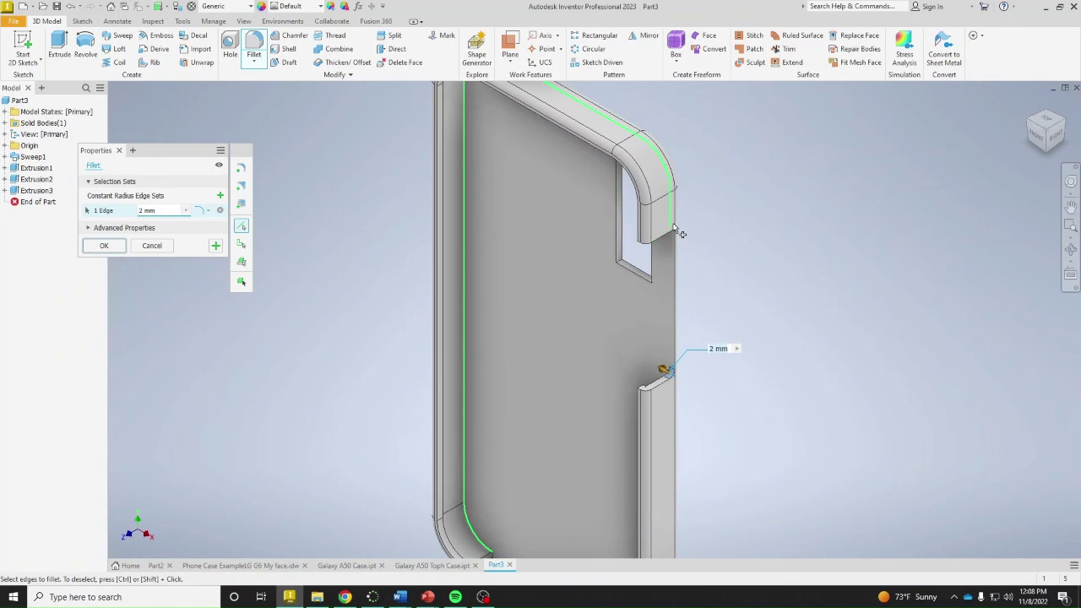
scroll(676, 232, up, 2)
click(674, 233)
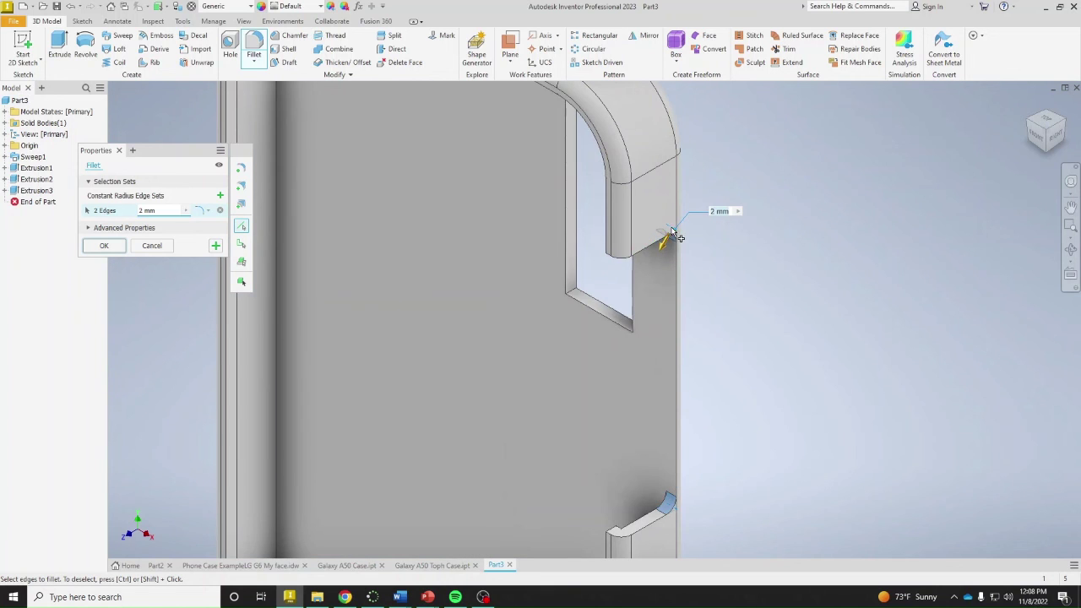
click(573, 292)
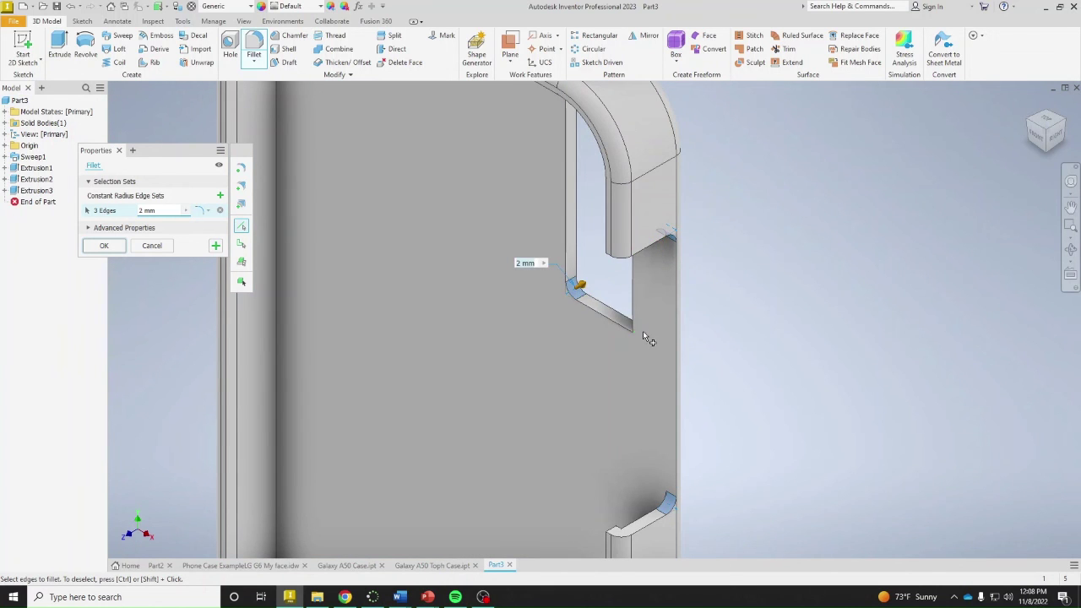
click(635, 327)
Add the two corner edges of the lower port opening to the fillet and set its radius to 5 mm
middle_drag(566, 230, 623, 11)
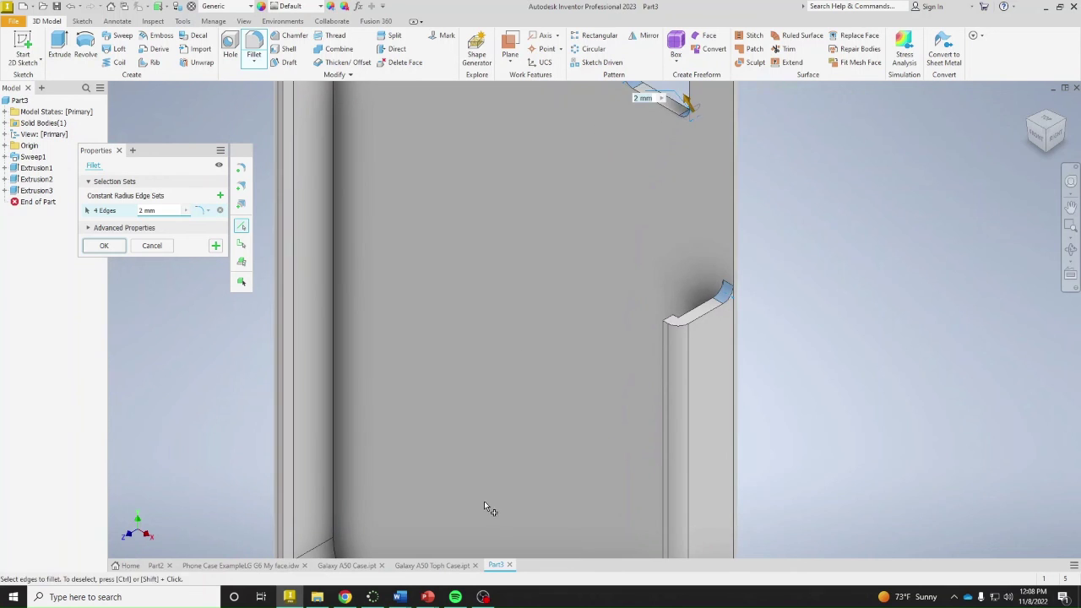
middle_drag(484, 524, 536, 178)
click(440, 297)
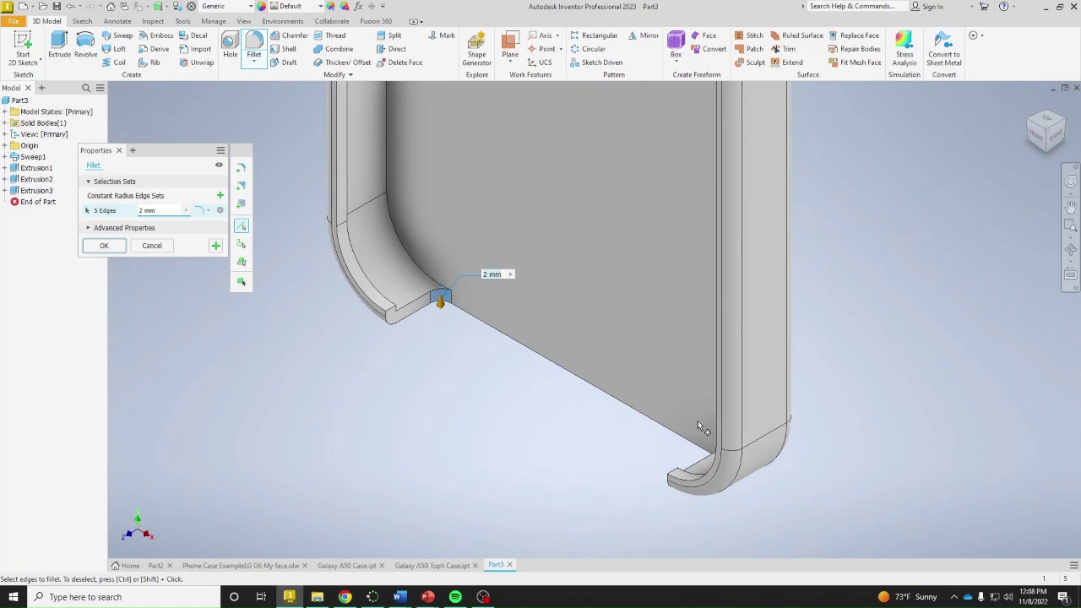
click(1028, 121)
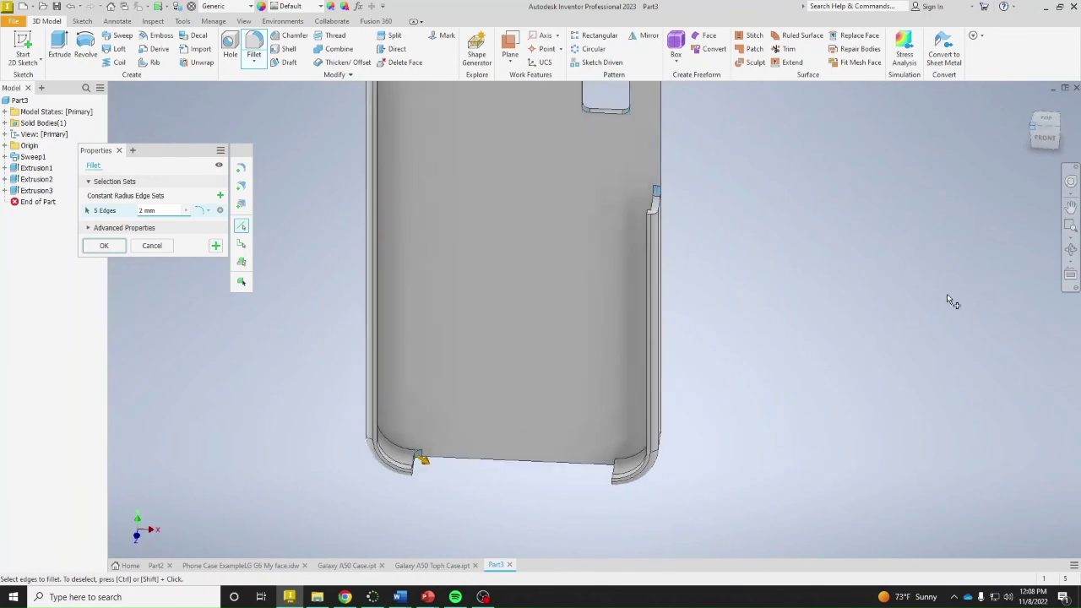
scroll(623, 440, down, 3)
click(641, 438)
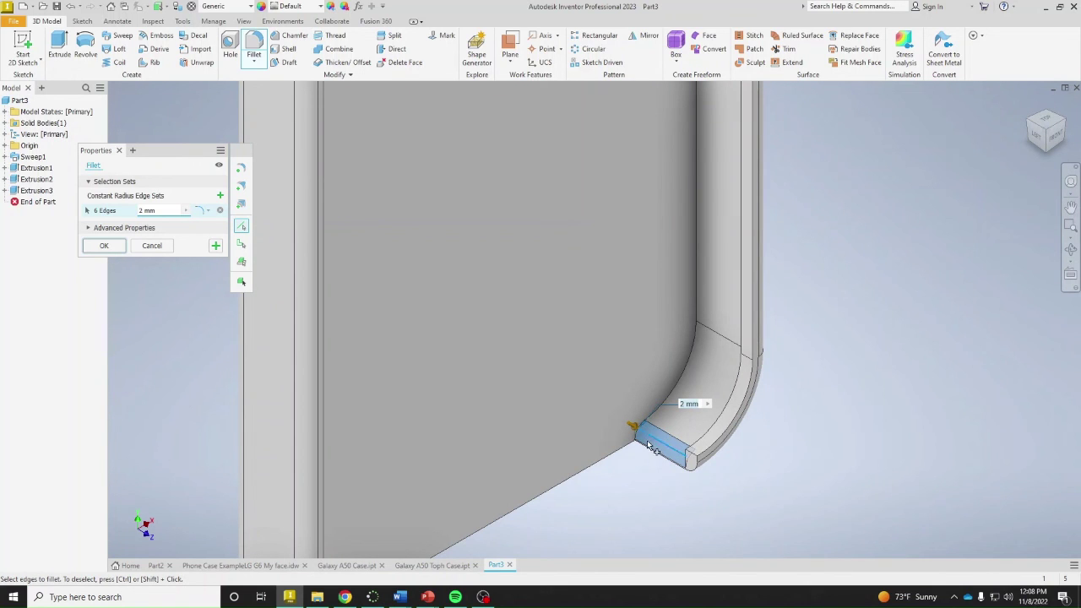
ctrl+click(651, 441)
click(639, 441)
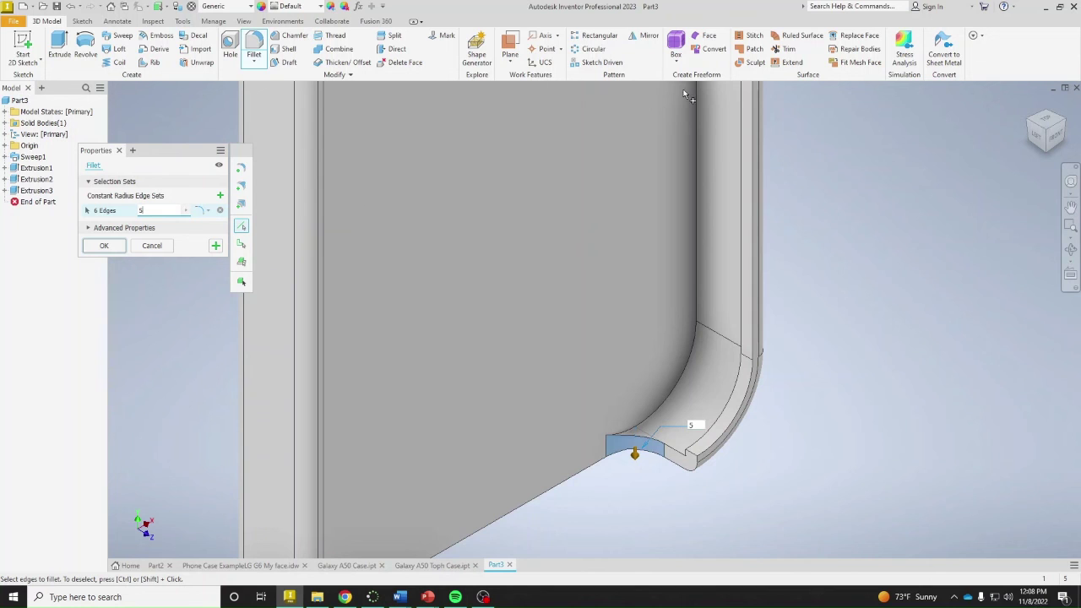
Add the two upper corners of the camera opening to the edge set and apply the 5 mm fillet
click(1030, 104)
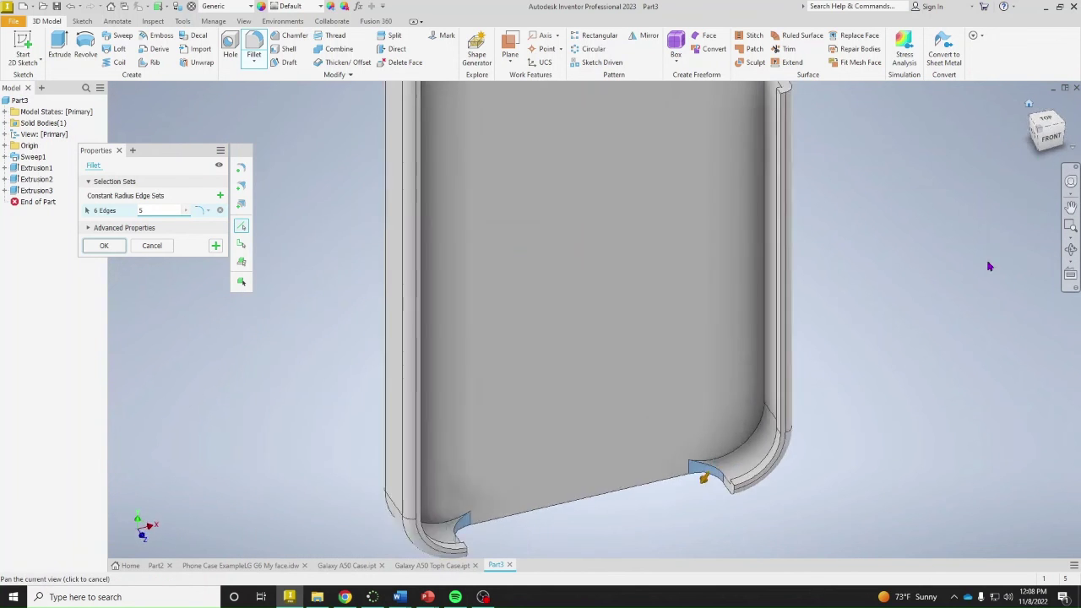
scroll(989, 267, up, 3)
scroll(659, 211, down, 5)
key(Escape)
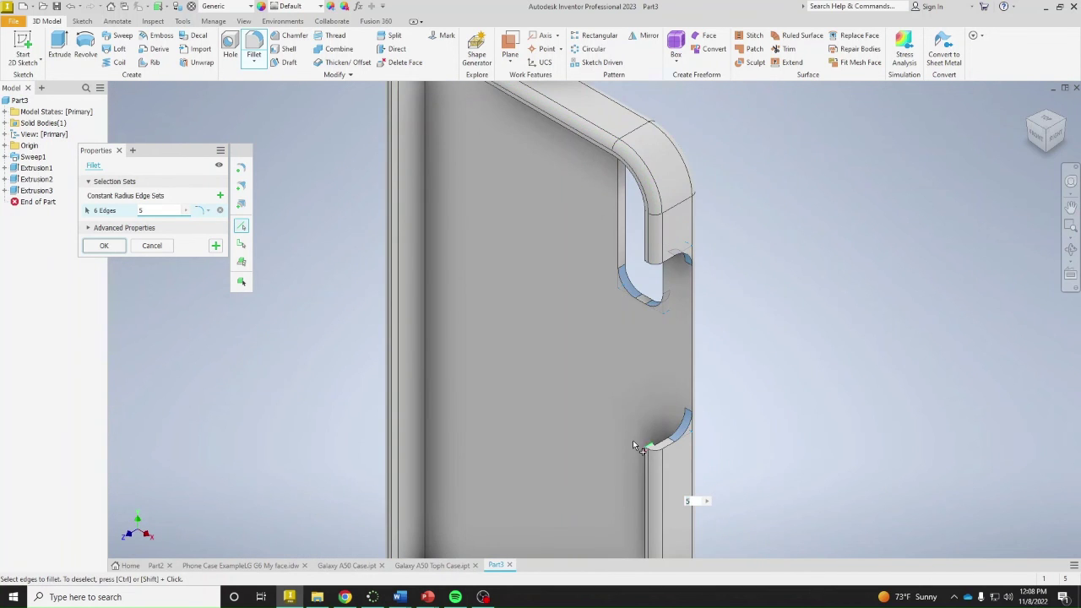
click(1069, 123)
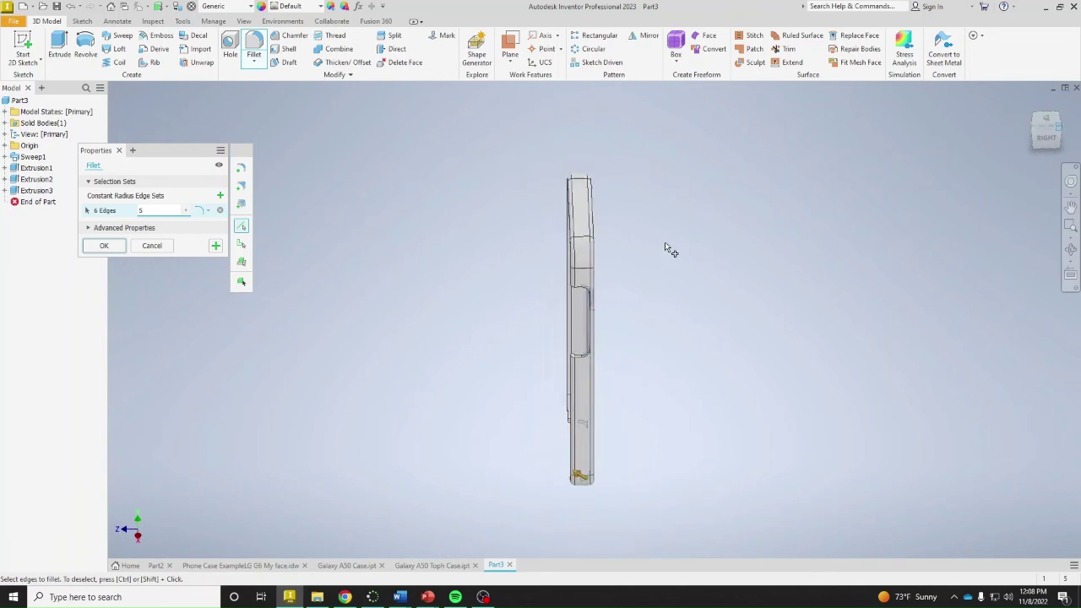
scroll(626, 188, down, 5)
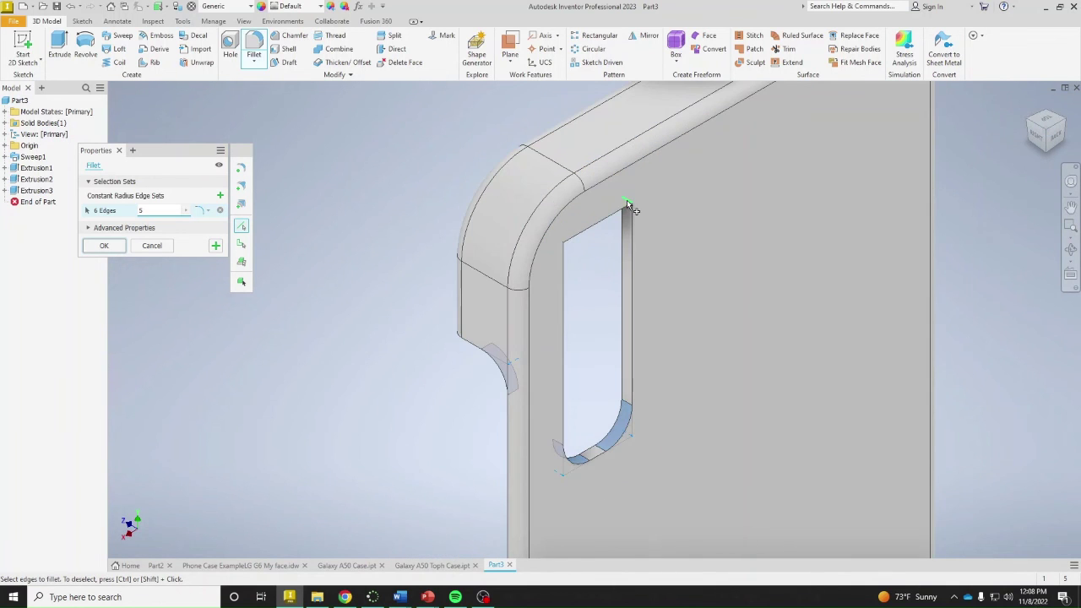
scroll(628, 207, down, 2)
click(625, 205)
click(500, 279)
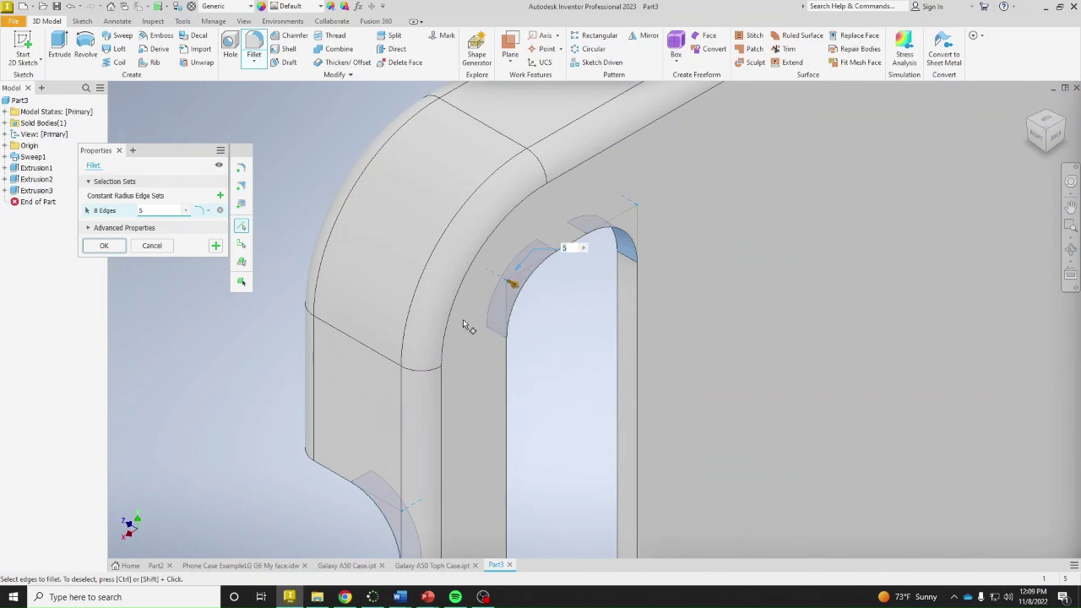
click(111, 247)
Select the flat outer face of the case's back panel
scroll(903, 230, up, 4)
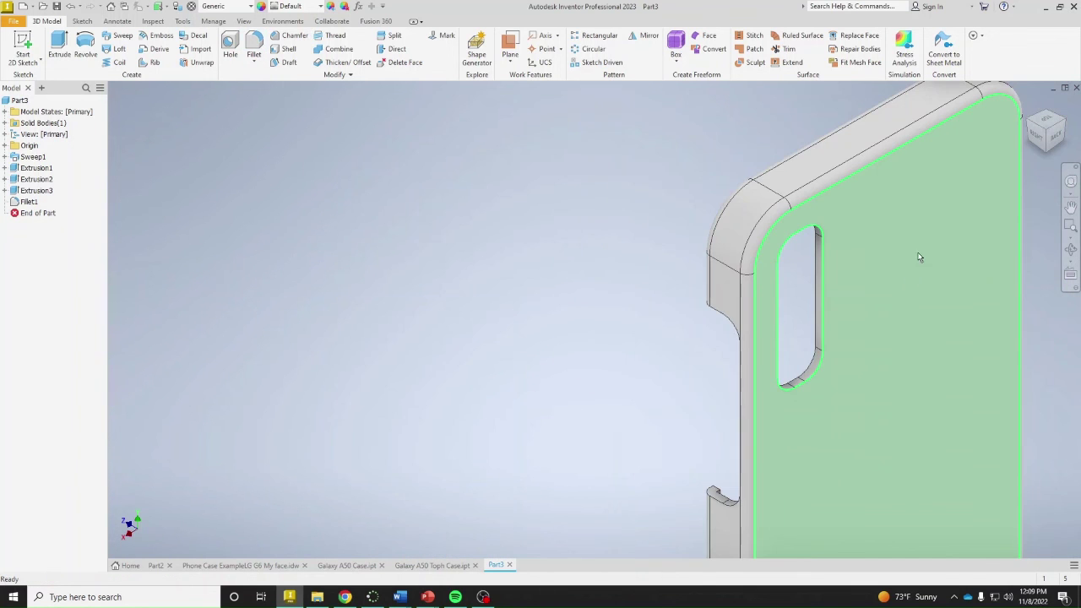
middle_drag(899, 412, 713, 193)
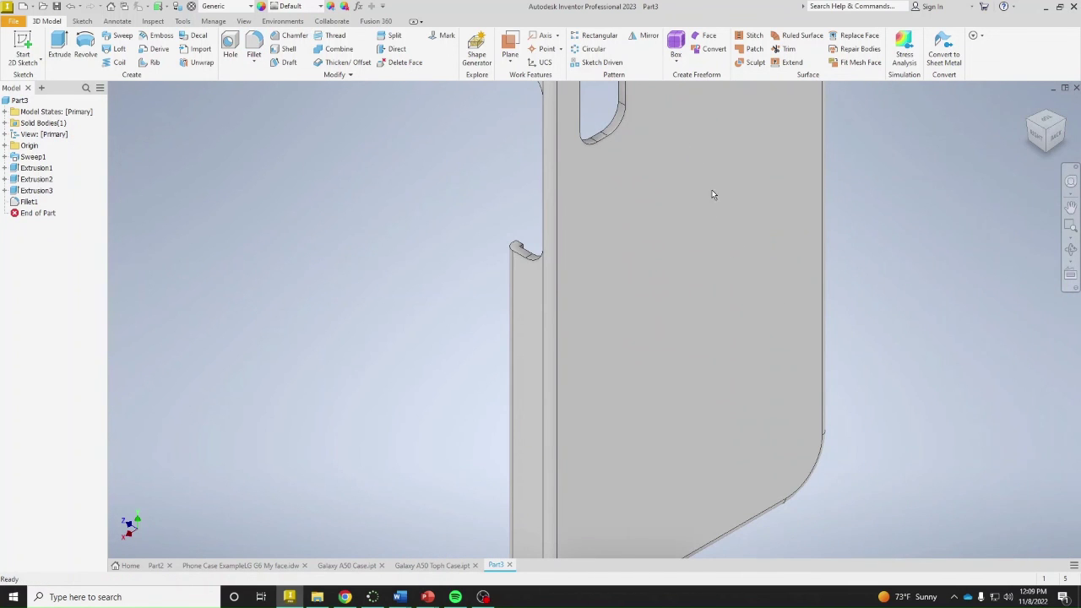
click(1064, 144)
scroll(584, 317, down, 3)
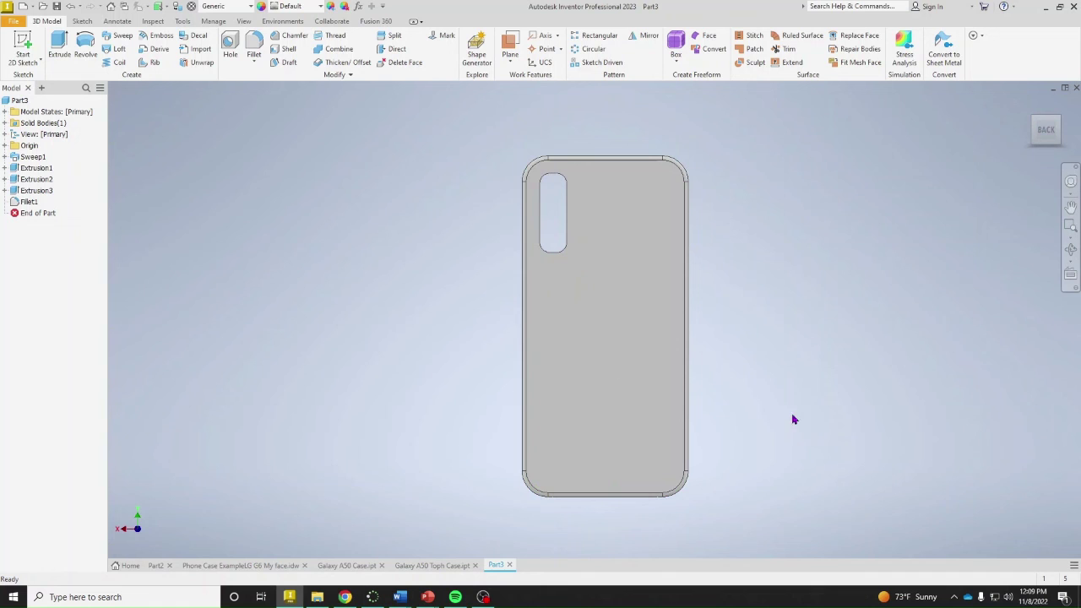
click(651, 342)
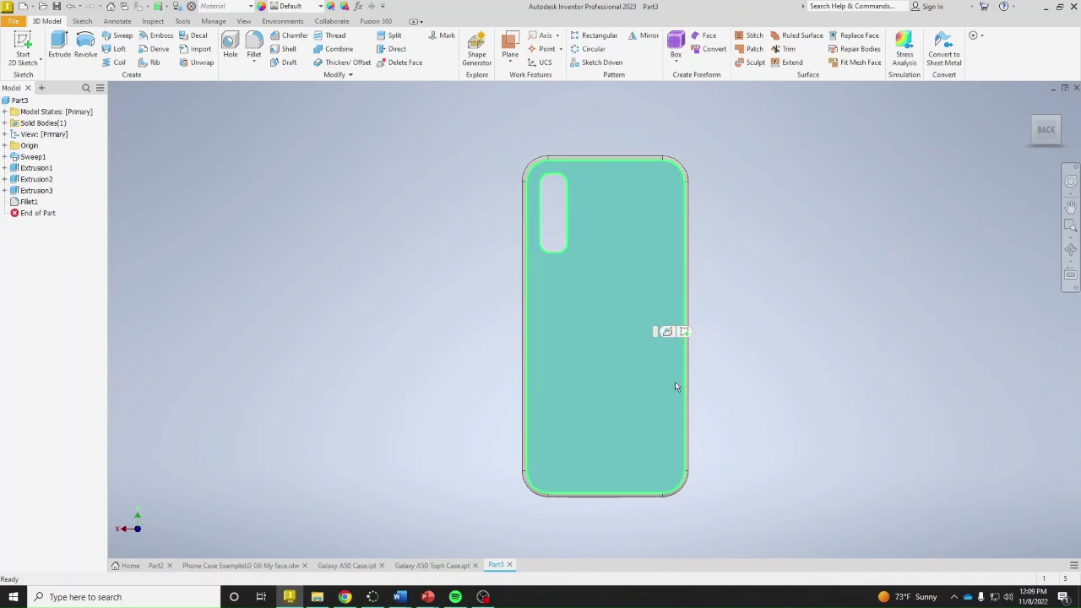